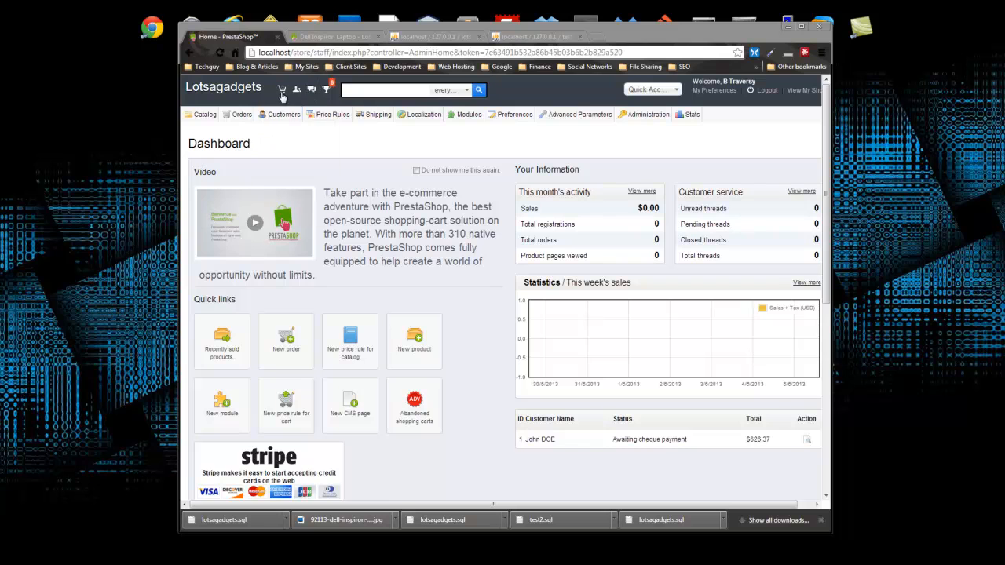
- Open the Orders list and the detail page of the single $626.37 order
{"action": "mouse_move", "coordinate": [231, 118]}
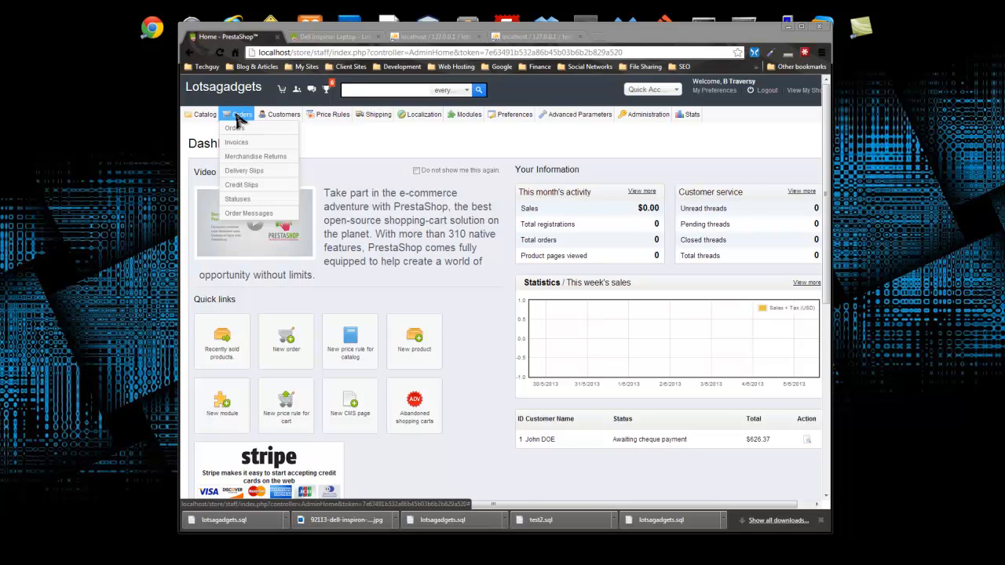
{"action": "left_click", "coordinate": [242, 128]}
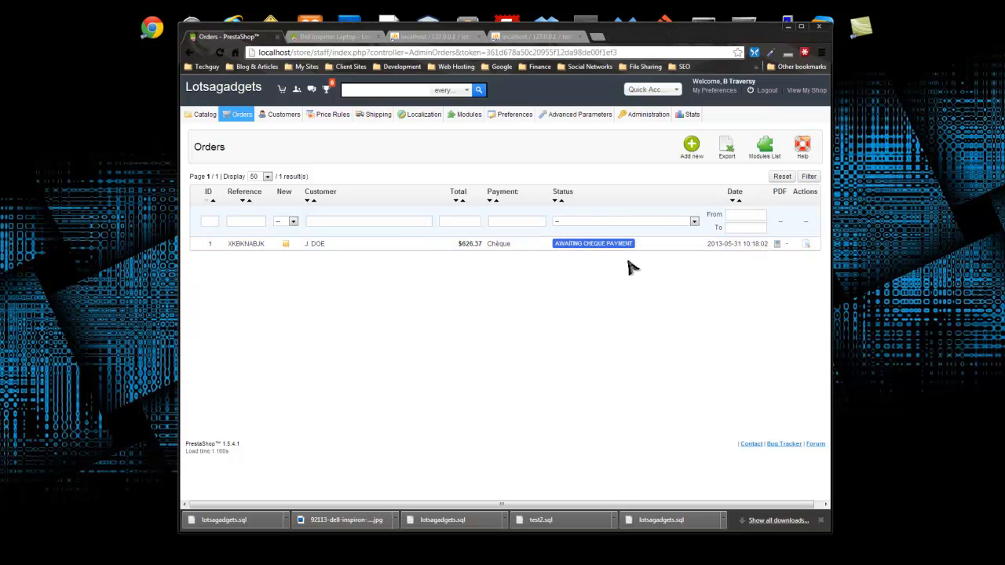
{"action": "left_click", "coordinate": [244, 246]}
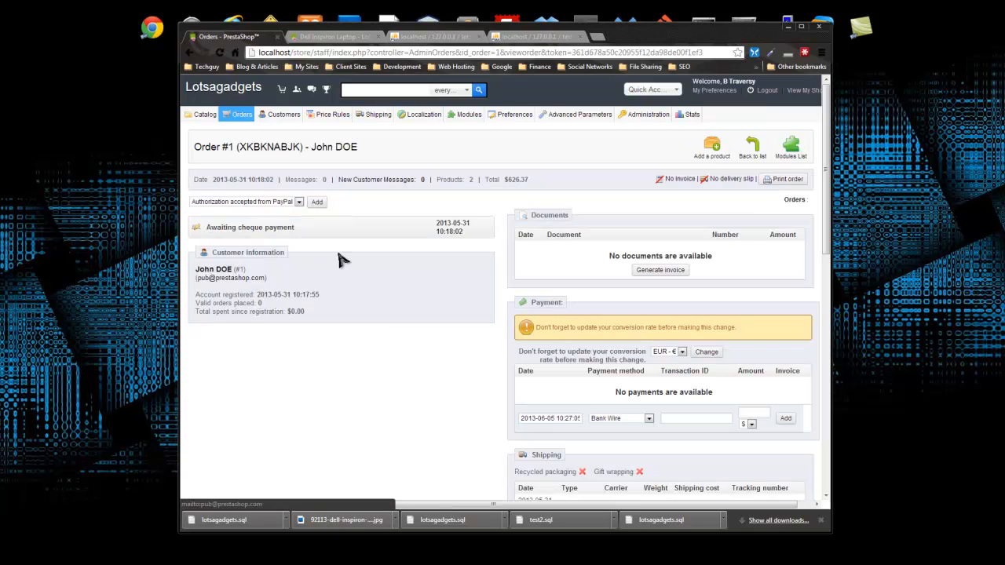
- Review the order's reference, date and new customer messages count in the header
{"action": "scroll", "coordinate": [365, 297], "scroll_direction": "down", "scroll_amount": 5}
{"action": "scroll", "coordinate": [369, 306], "scroll_direction": "down", "scroll_amount": 2}
{"action": "scroll", "coordinate": [369, 309], "scroll_direction": "up", "scroll_amount": 4}
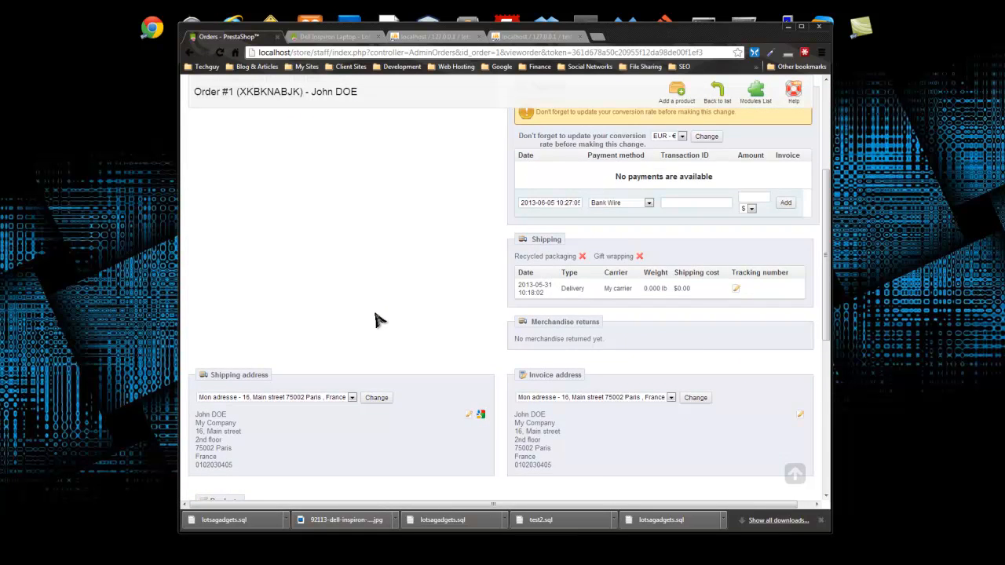
{"action": "scroll", "coordinate": [377, 320], "scroll_direction": "up", "scroll_amount": 3}
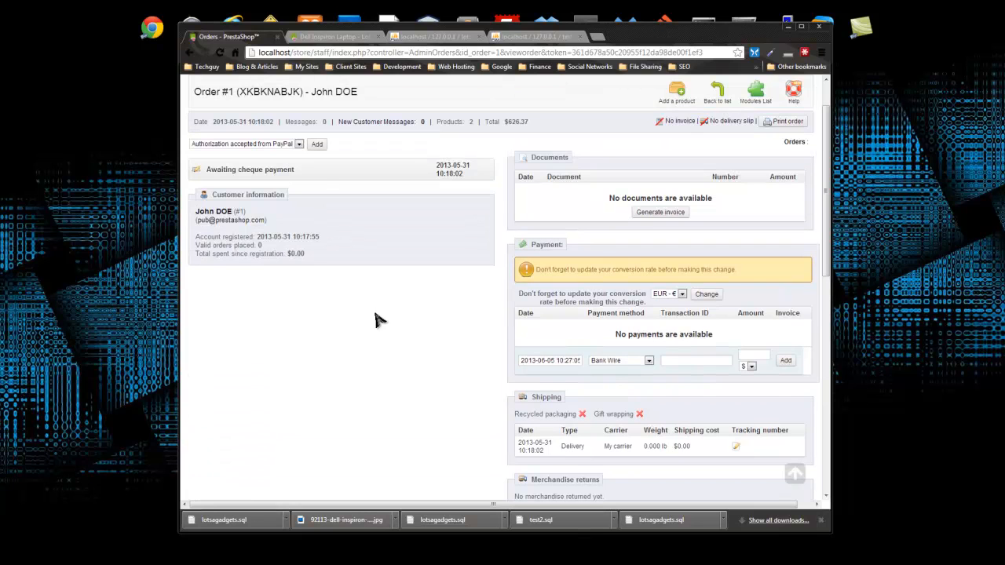
{"action": "scroll", "coordinate": [376, 322], "scroll_direction": "up", "scroll_amount": 2}
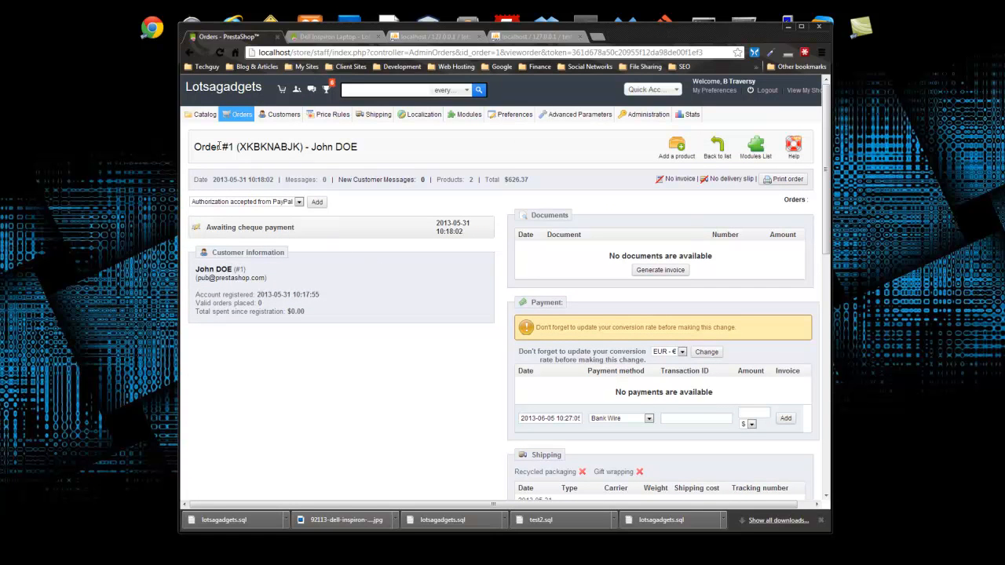
{"action": "left_click_drag", "start_coordinate": [239, 146], "coordinate": [358, 149]}
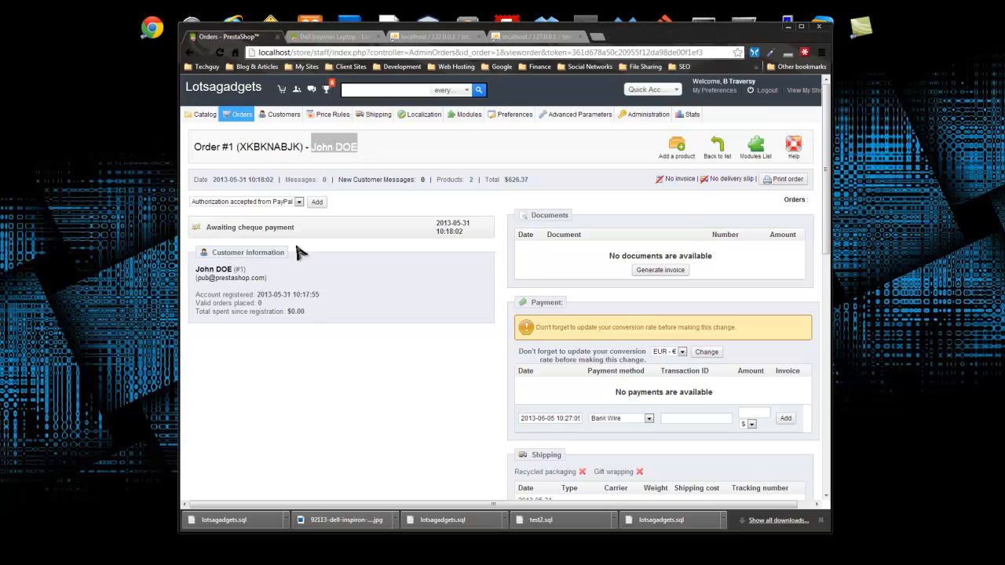
{"action": "left_click", "coordinate": [374, 361]}
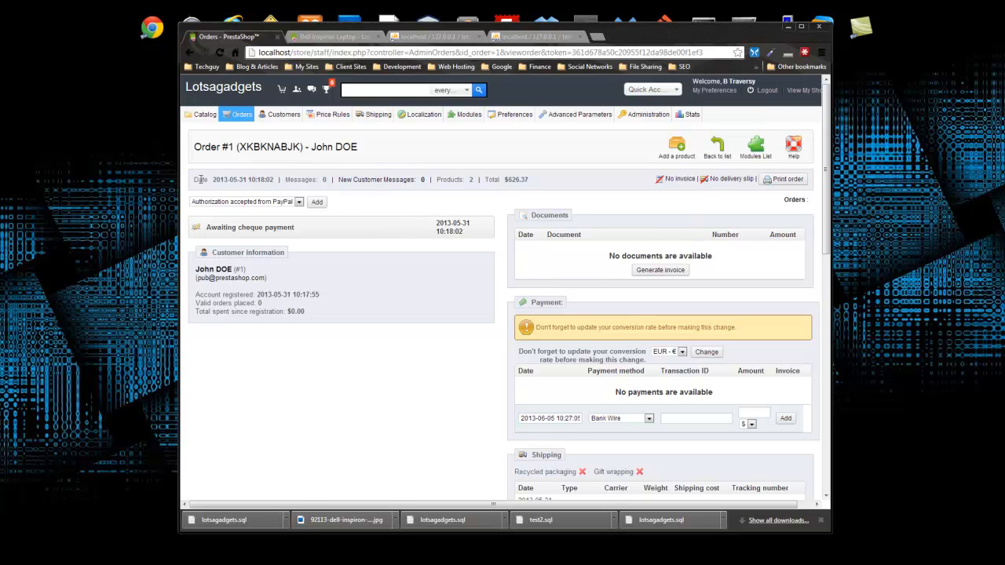
{"action": "left_click_drag", "start_coordinate": [196, 179], "coordinate": [269, 179]}
{"action": "left_click", "coordinate": [313, 184]}
{"action": "left_click_drag", "start_coordinate": [287, 179], "coordinate": [329, 182]}
{"action": "left_click_drag", "start_coordinate": [338, 180], "coordinate": [415, 180]}
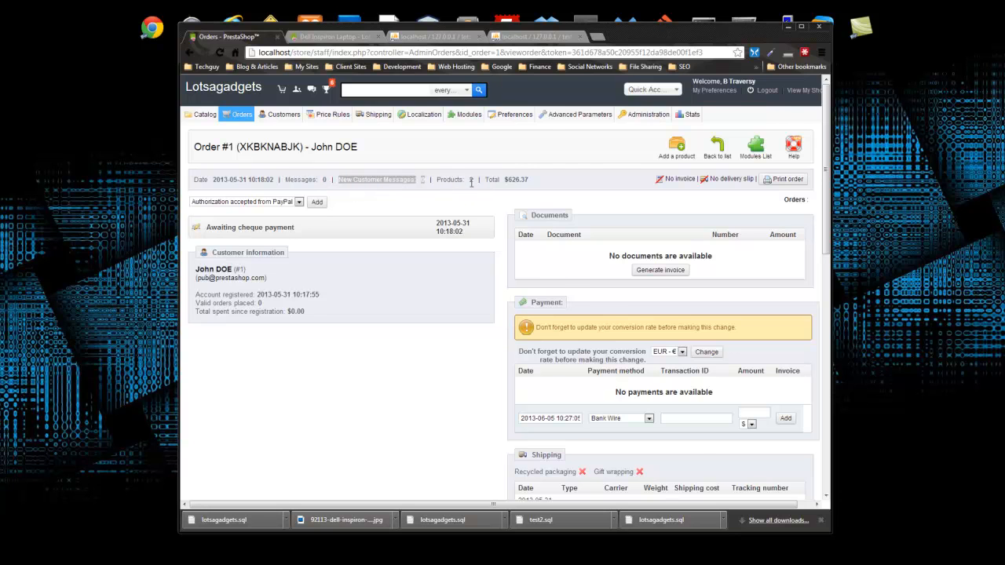
- Check the $626.37 order total and open a printable version of the order
{"action": "scroll", "coordinate": [475, 192], "scroll_direction": "down", "scroll_amount": 2}
{"action": "scroll", "coordinate": [445, 229], "scroll_direction": "down", "scroll_amount": 1}
{"action": "scroll", "coordinate": [445, 229], "scroll_direction": "up", "scroll_amount": 1}
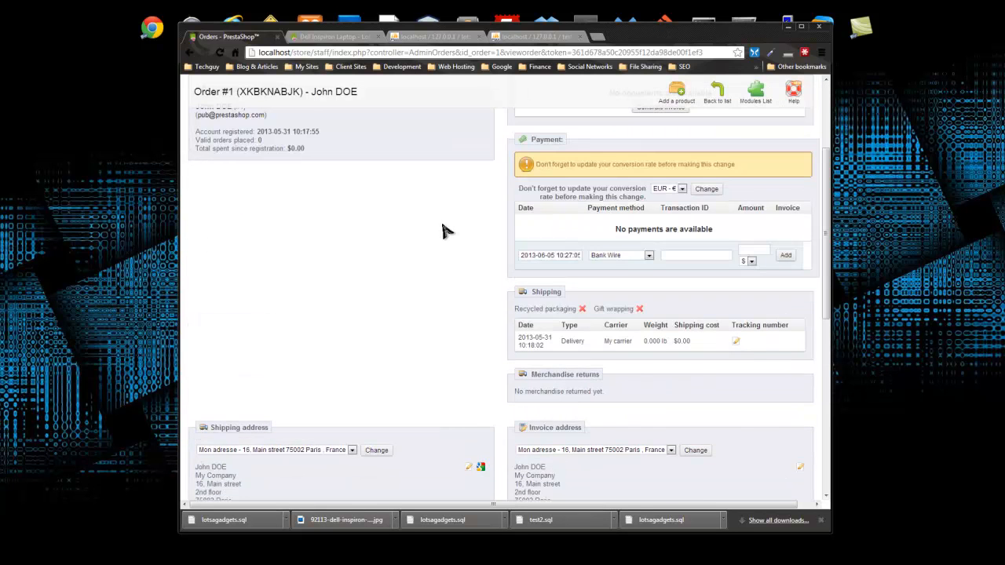
{"action": "scroll", "coordinate": [442, 230], "scroll_direction": "up", "scroll_amount": 2}
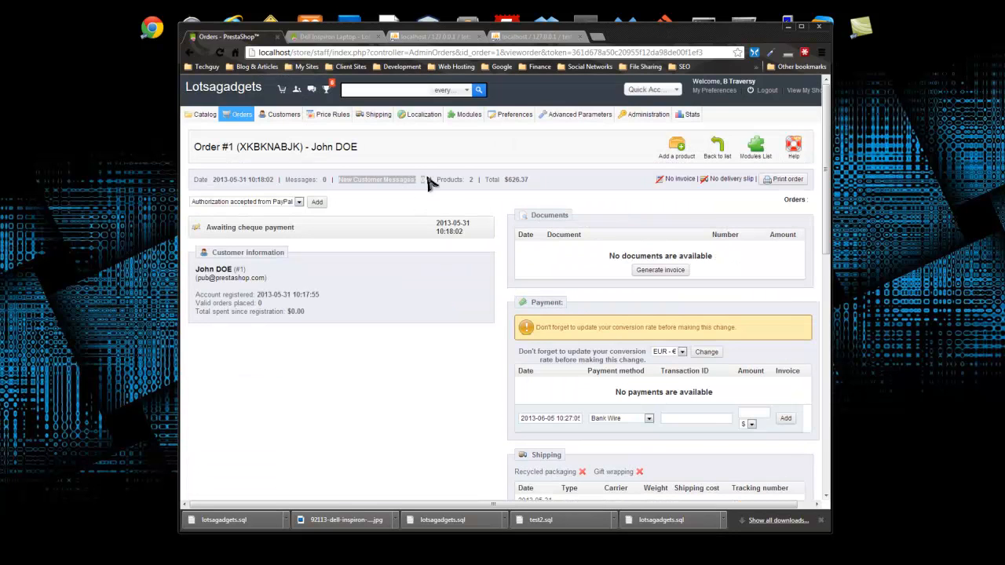
{"action": "left_click_drag", "start_coordinate": [533, 181], "coordinate": [504, 181]}
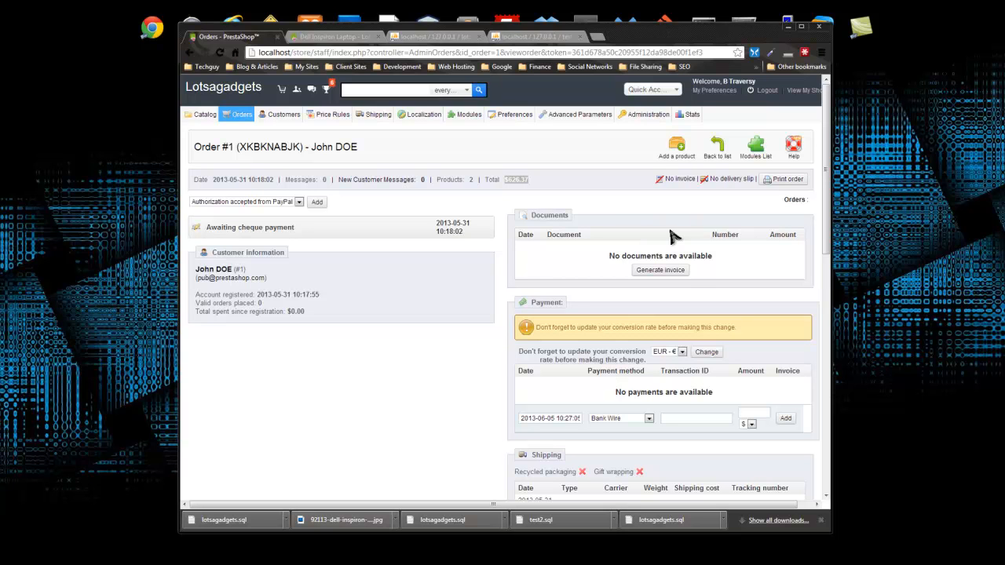
{"action": "left_click", "coordinate": [783, 180]}
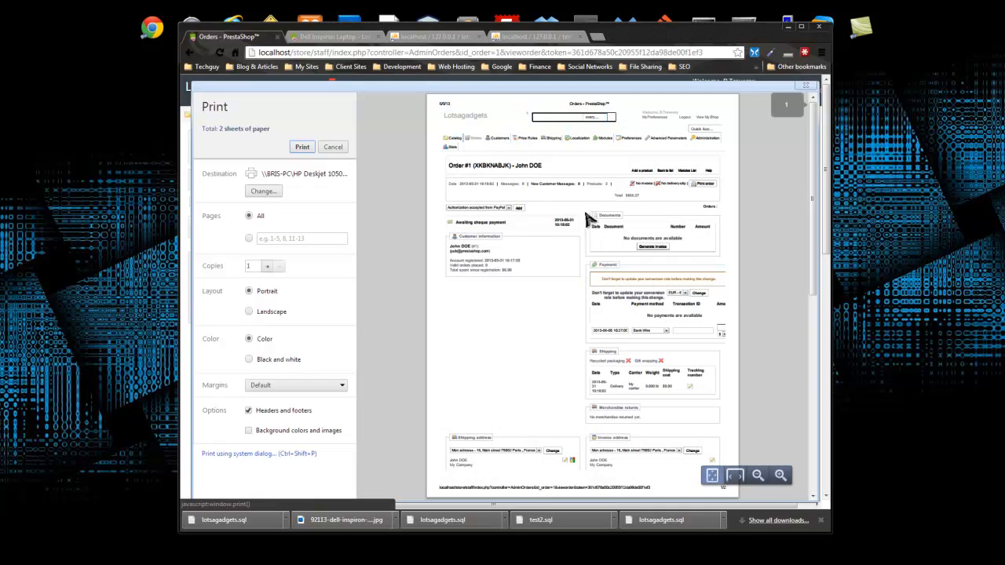
{"action": "scroll", "coordinate": [630, 168], "scroll_direction": "down", "scroll_amount": 3}
{"action": "scroll", "coordinate": [632, 170], "scroll_direction": "up", "scroll_amount": 3}
{"action": "scroll", "coordinate": [635, 173], "scroll_direction": "down", "scroll_amount": 2}
{"action": "scroll", "coordinate": [635, 174], "scroll_direction": "up", "scroll_amount": 5}
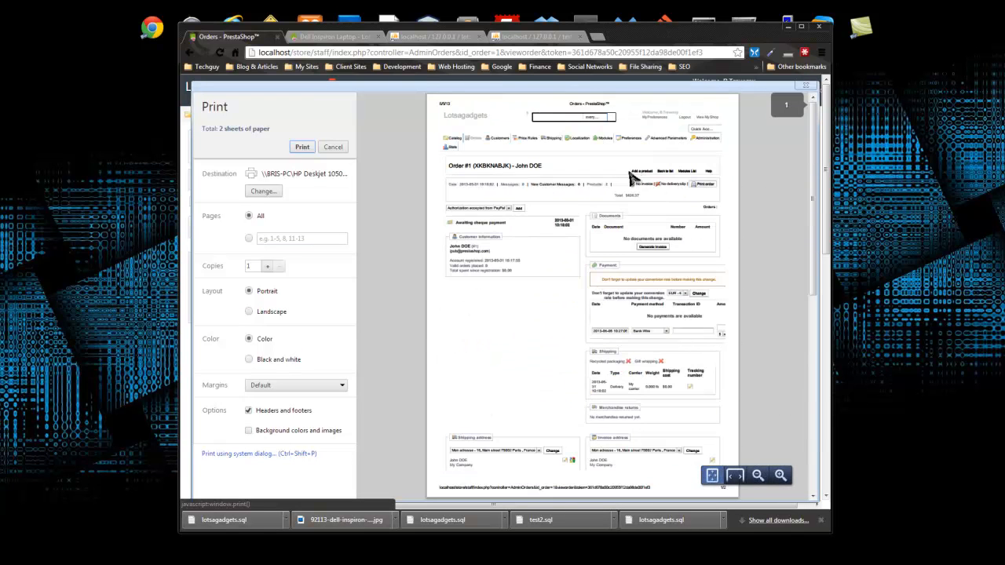
{"action": "left_click", "coordinate": [333, 147]}
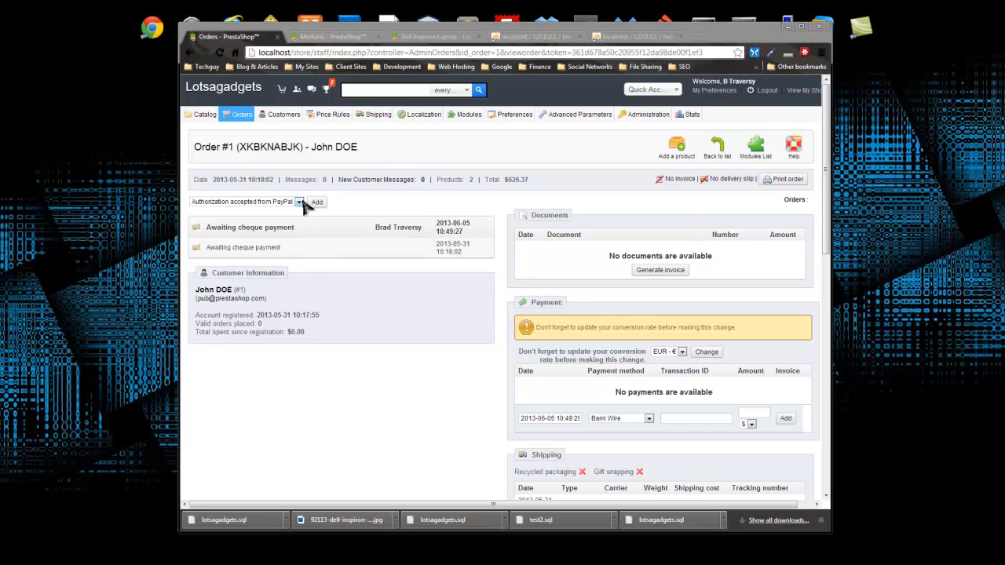
- Change the order status to Payment accepted
{"action": "left_click", "coordinate": [300, 202]}
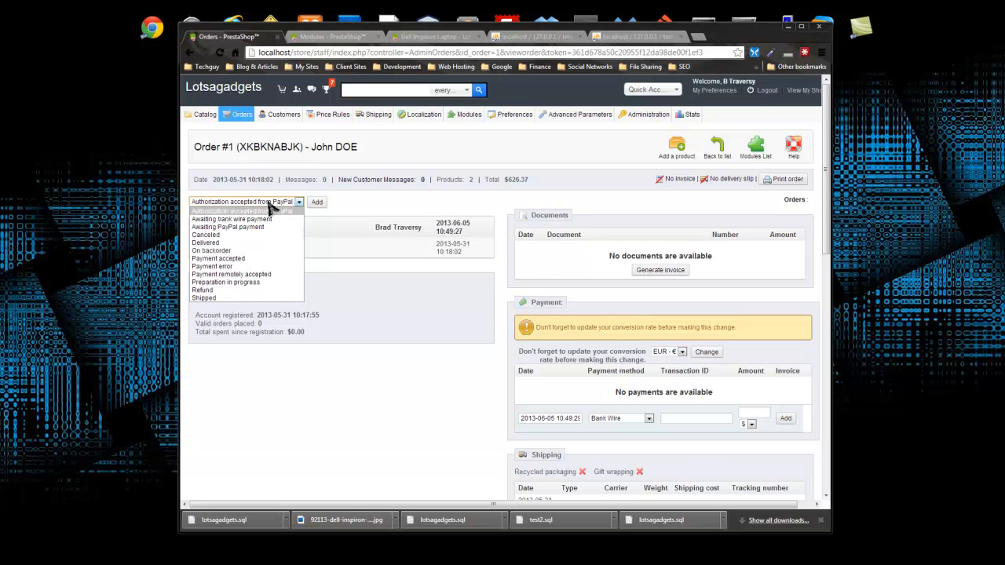
{"action": "left_click", "coordinate": [264, 258]}
{"action": "left_click", "coordinate": [318, 203]}
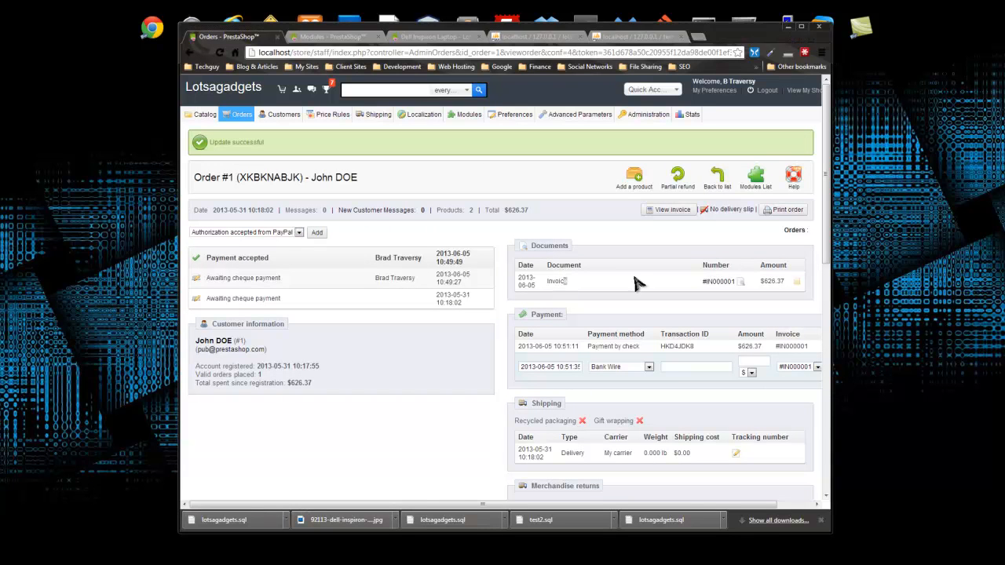
- Download invoice 000001.pdf into the Downloads folder and view it
{"action": "left_click", "coordinate": [660, 210]}
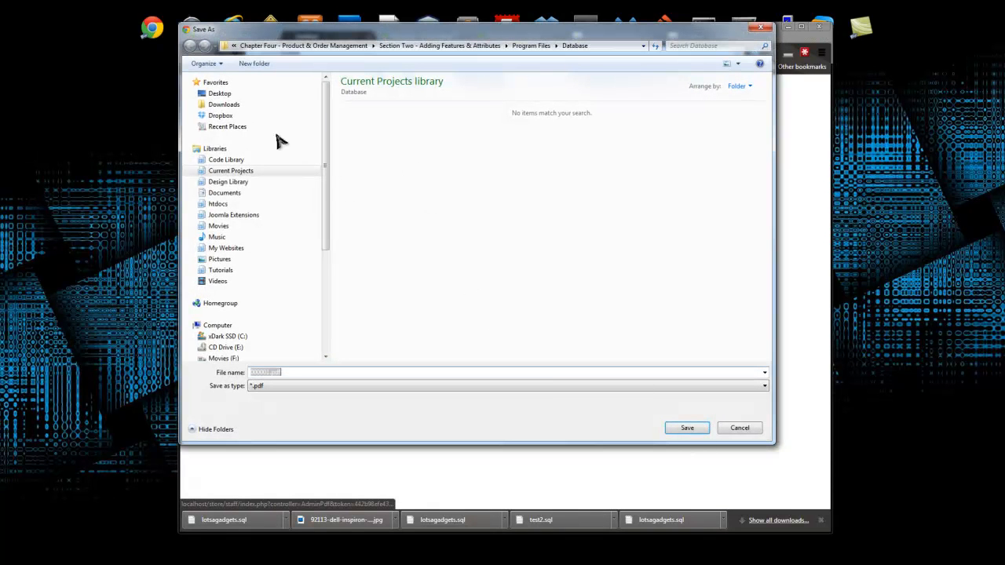
{"action": "left_click", "coordinate": [225, 106]}
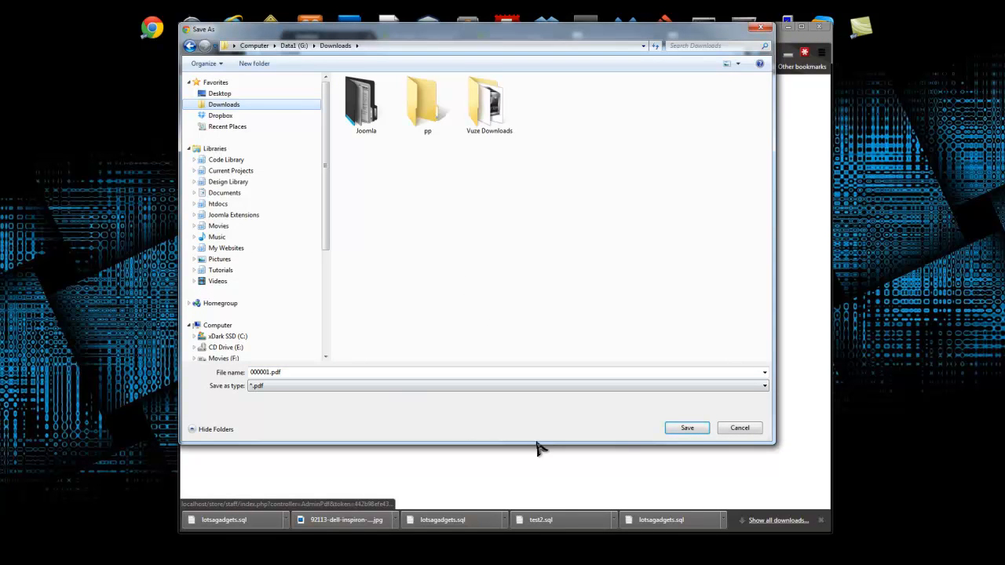
{"action": "left_click", "coordinate": [690, 430]}
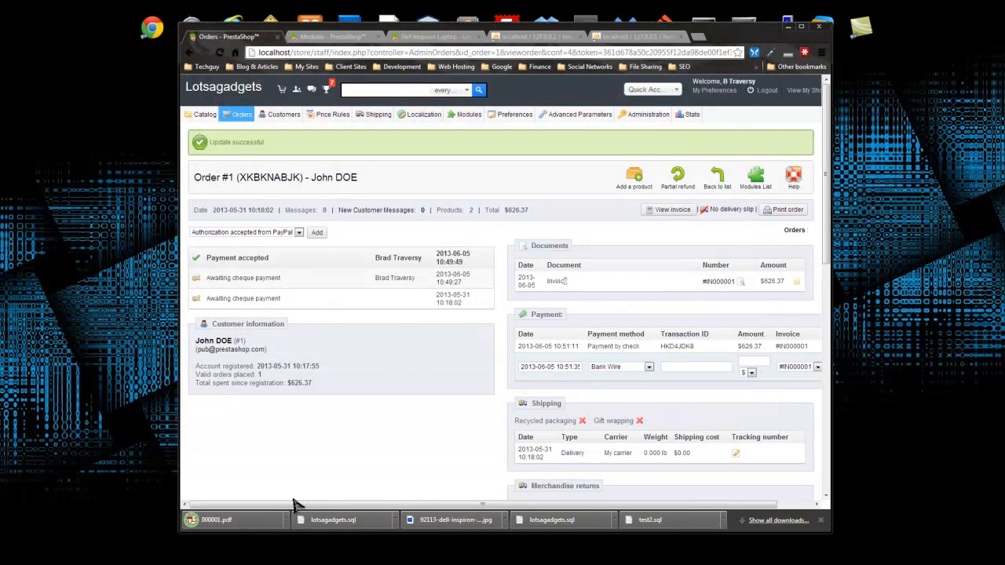
{"action": "left_click_drag", "start_coordinate": [0, 54], "coordinate": [388, 56]}
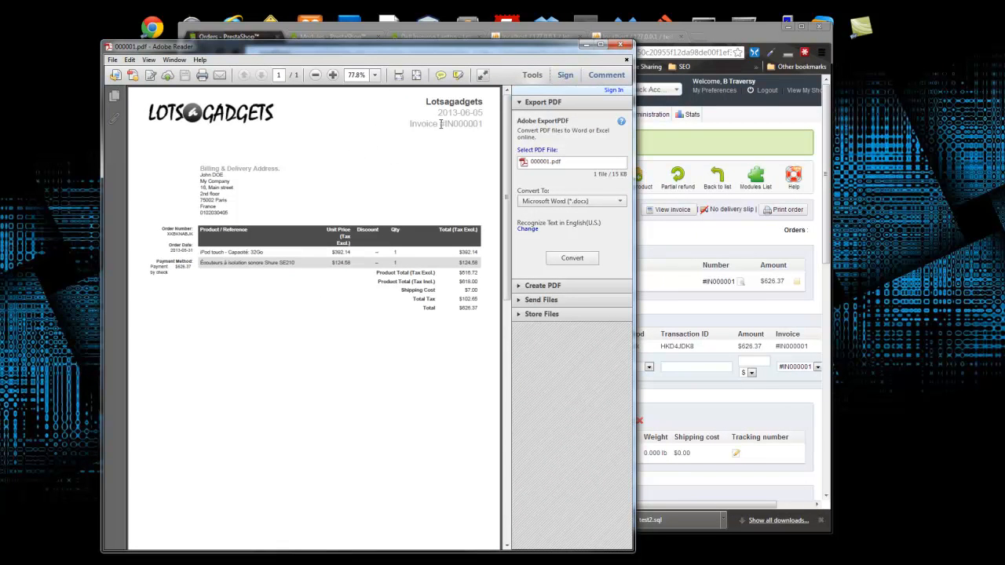
{"action": "left_click_drag", "start_coordinate": [453, 124], "coordinate": [482, 125]}
{"action": "left_click", "coordinate": [203, 169]}
{"action": "left_click_drag", "start_coordinate": [201, 252], "coordinate": [454, 263]}
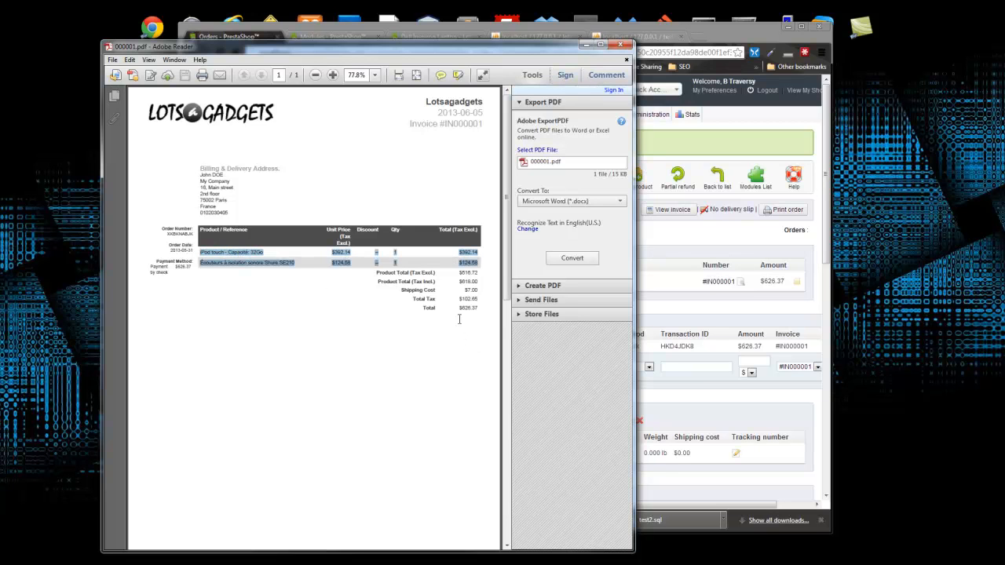
{"action": "left_click", "coordinate": [391, 354]}
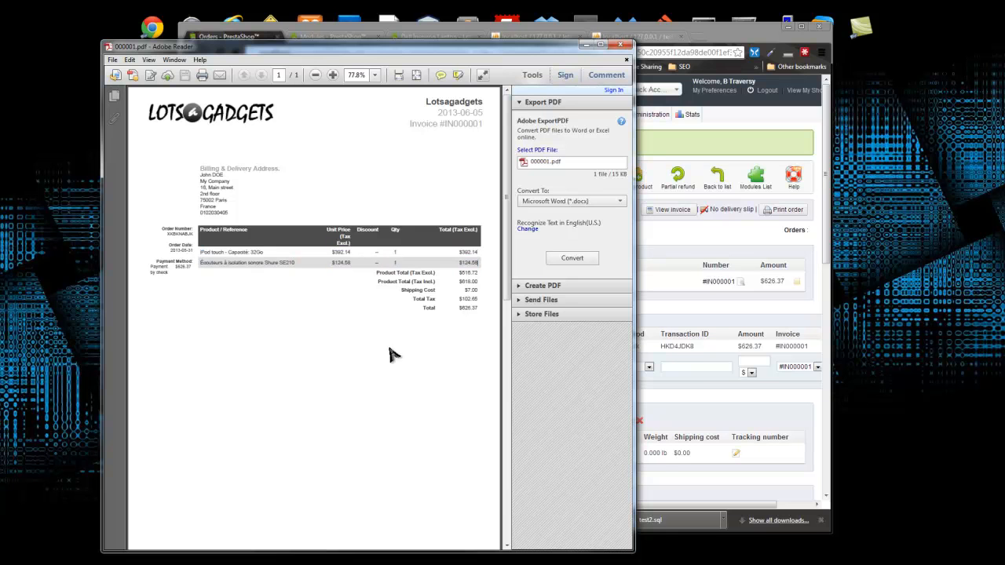
{"action": "left_click", "coordinate": [622, 45]}
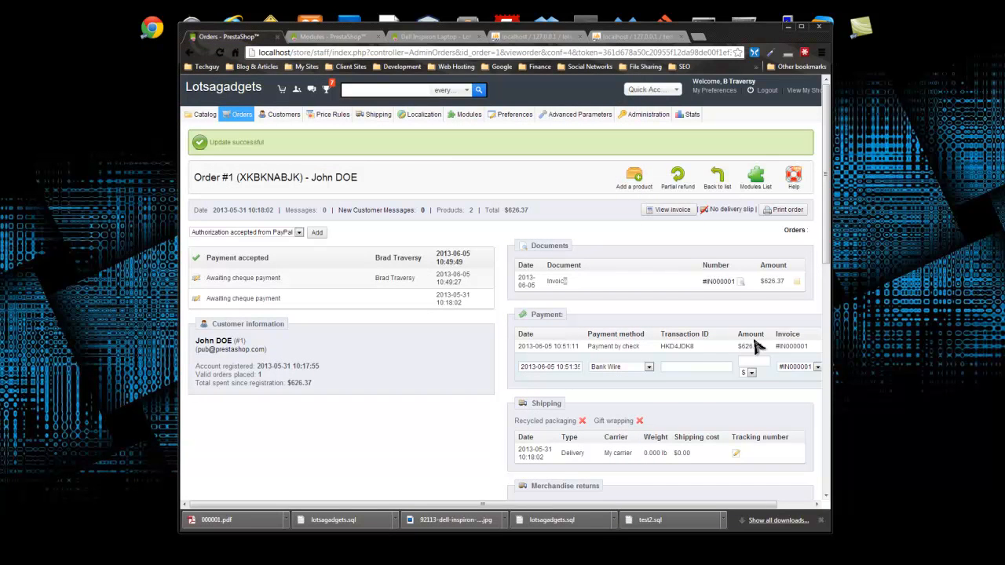
- Show the payment's card number and brand details, then hide them again
{"action": "left_click_drag", "start_coordinate": [593, 505], "coordinate": [631, 505]}
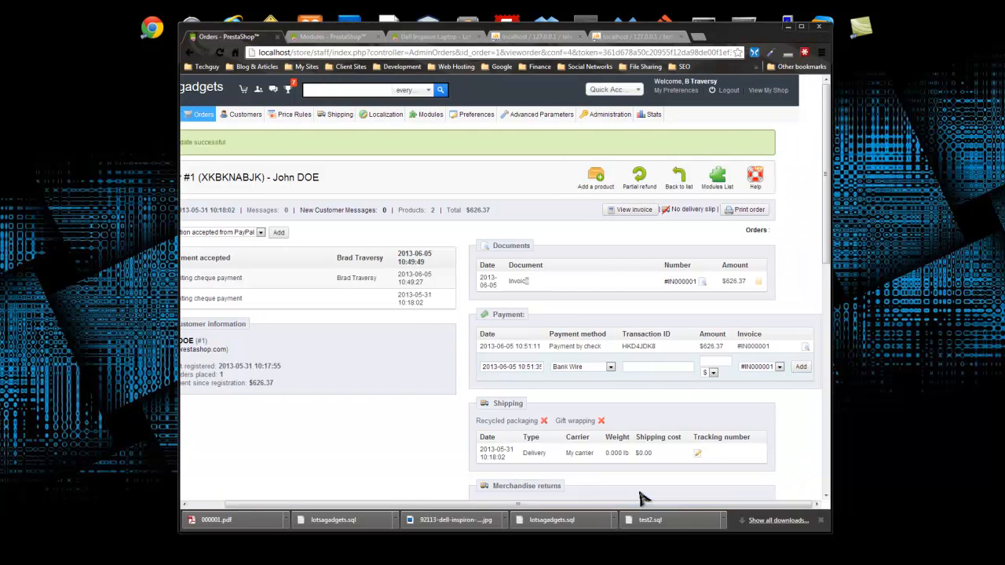
{"action": "left_click", "coordinate": [804, 347]}
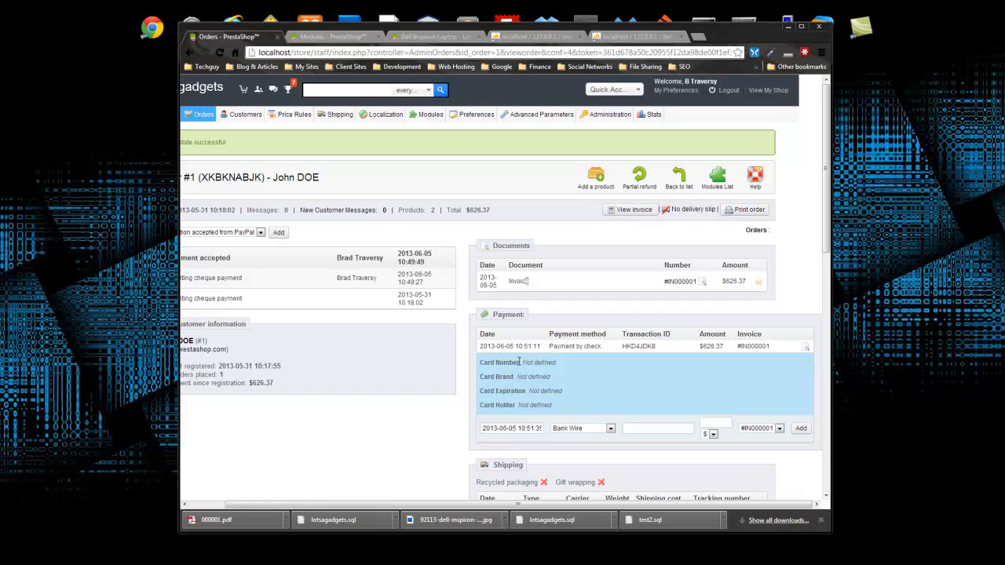
{"action": "left_click_drag", "start_coordinate": [547, 362], "coordinate": [573, 412]}
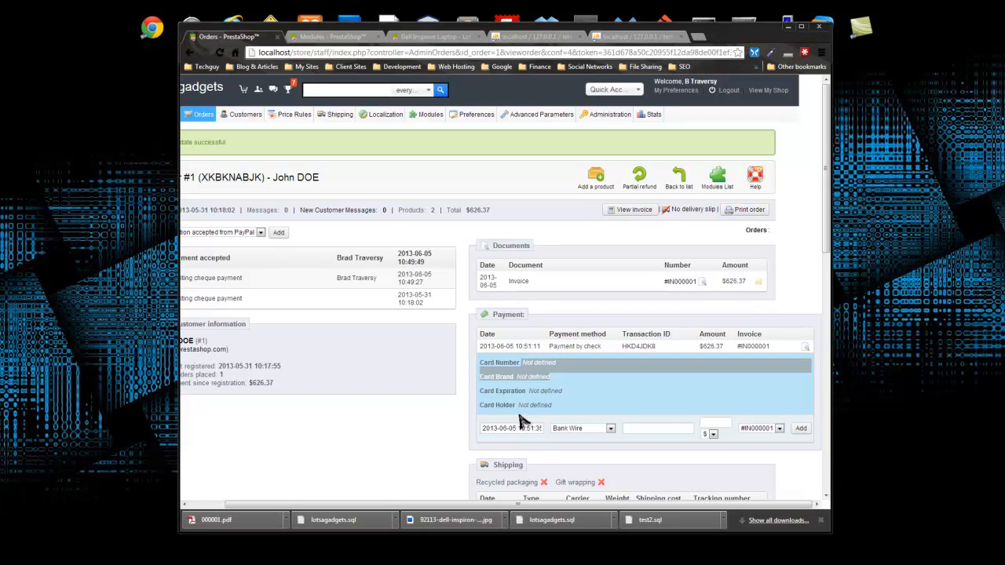
{"action": "right_click", "coordinate": [742, 383]}
{"action": "left_click", "coordinate": [771, 369]}
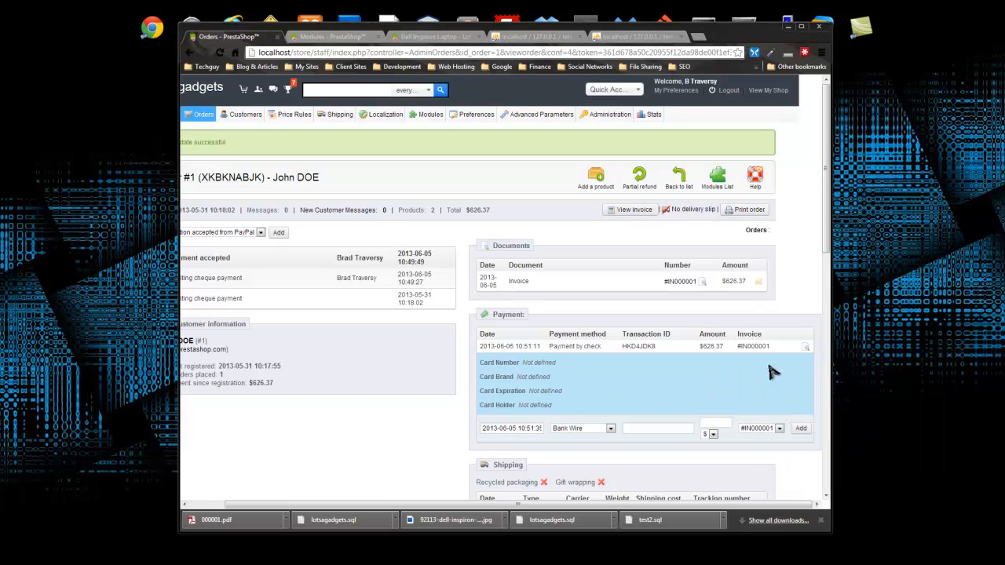
{"action": "left_click", "coordinate": [806, 348]}
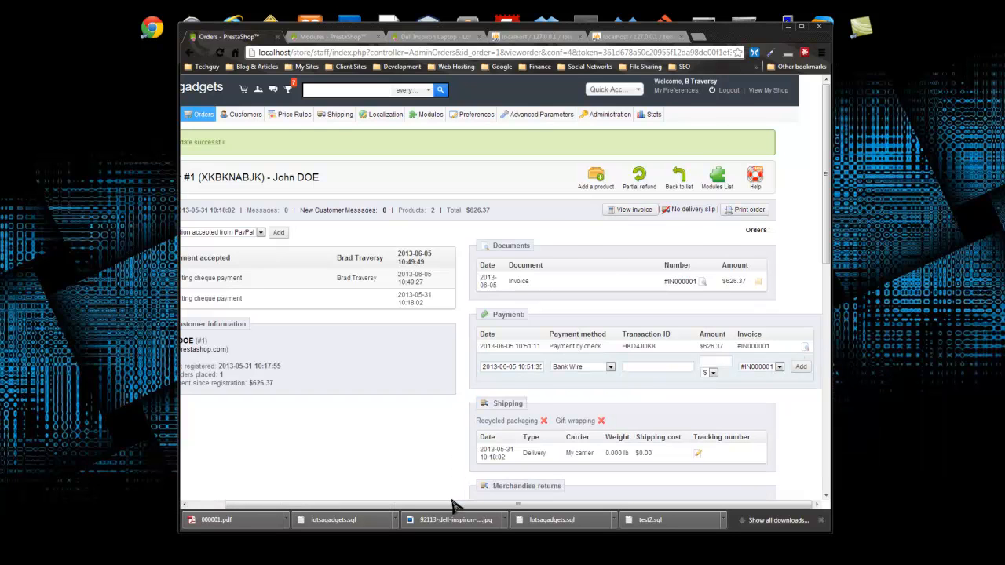
- Review the carrier My carrier, products and totals, then return to the page top
{"action": "scroll", "coordinate": [414, 428], "scroll_direction": "down", "scroll_amount": 2}
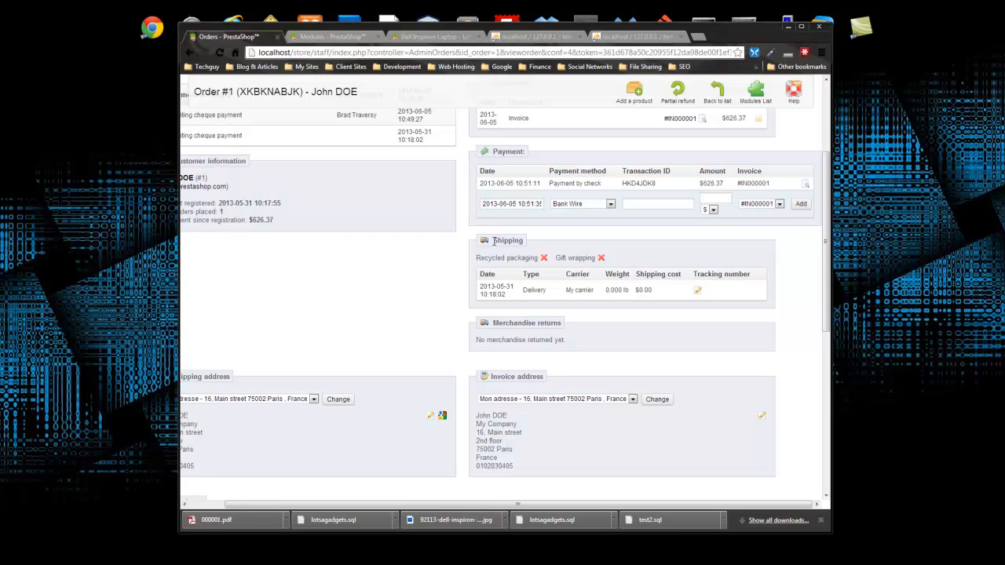
{"action": "left_click_drag", "start_coordinate": [594, 297], "coordinate": [565, 292]}
{"action": "left_click_drag", "start_coordinate": [549, 505], "coordinate": [492, 505]}
{"action": "scroll", "coordinate": [417, 385], "scroll_direction": "down", "scroll_amount": 2}
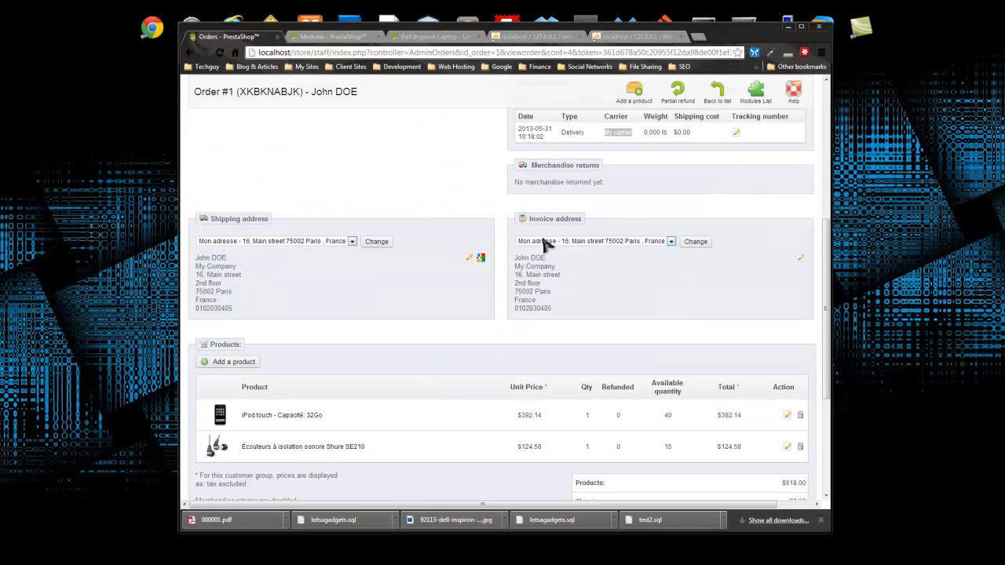
{"action": "scroll", "coordinate": [514, 287], "scroll_direction": "down", "scroll_amount": 3}
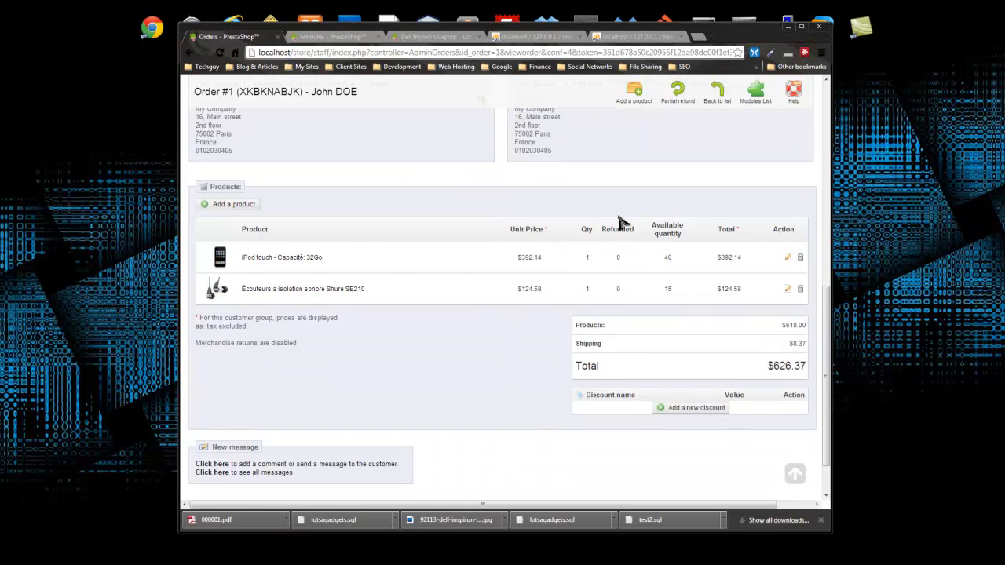
{"action": "scroll", "coordinate": [259, 248], "scroll_direction": "down", "scroll_amount": 1}
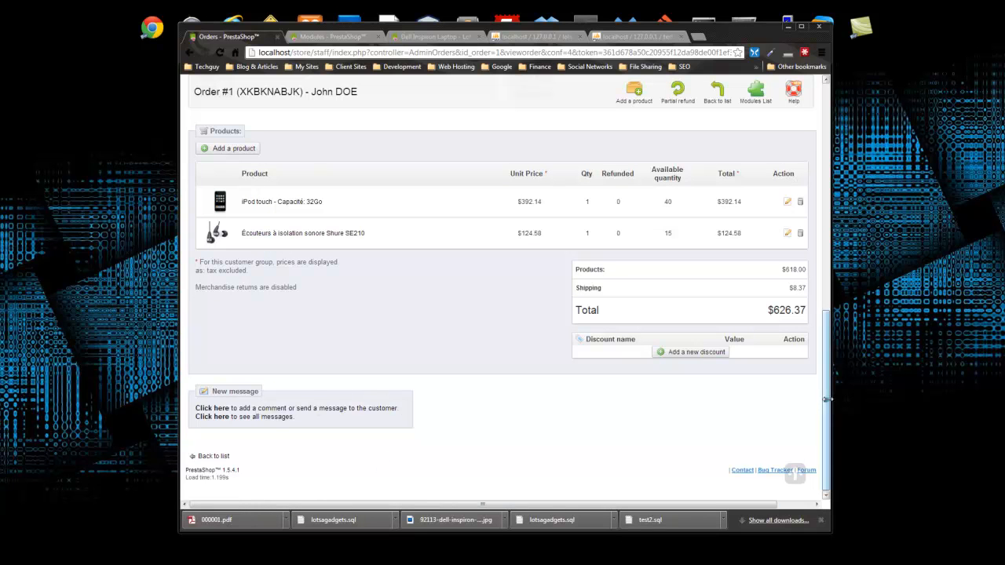
{"action": "left_click_drag", "start_coordinate": [825, 348], "coordinate": [787, 135]}
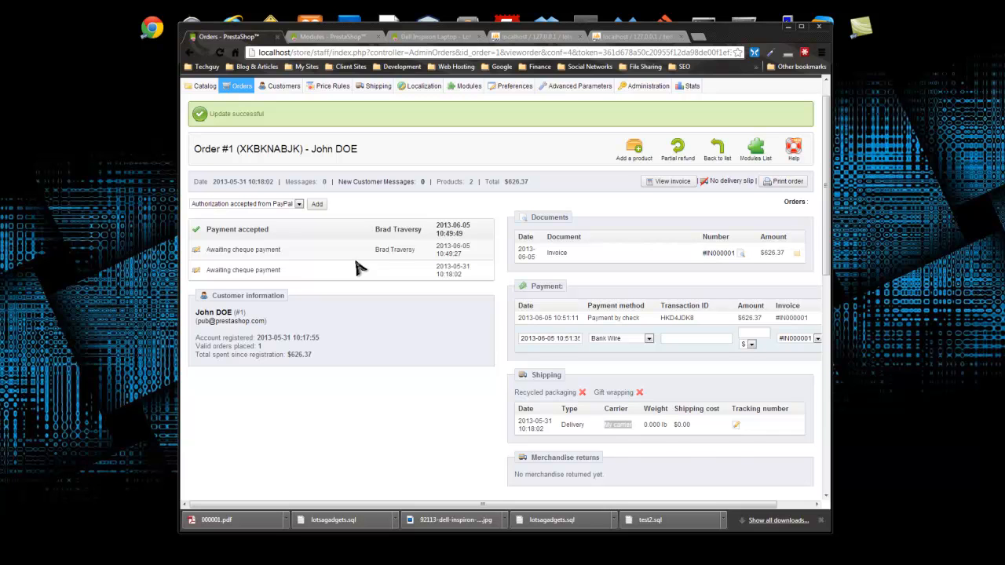
- Go to Customers > Customers to list the single registered customer
{"action": "scroll", "coordinate": [355, 269], "scroll_direction": "up", "scroll_amount": 1}
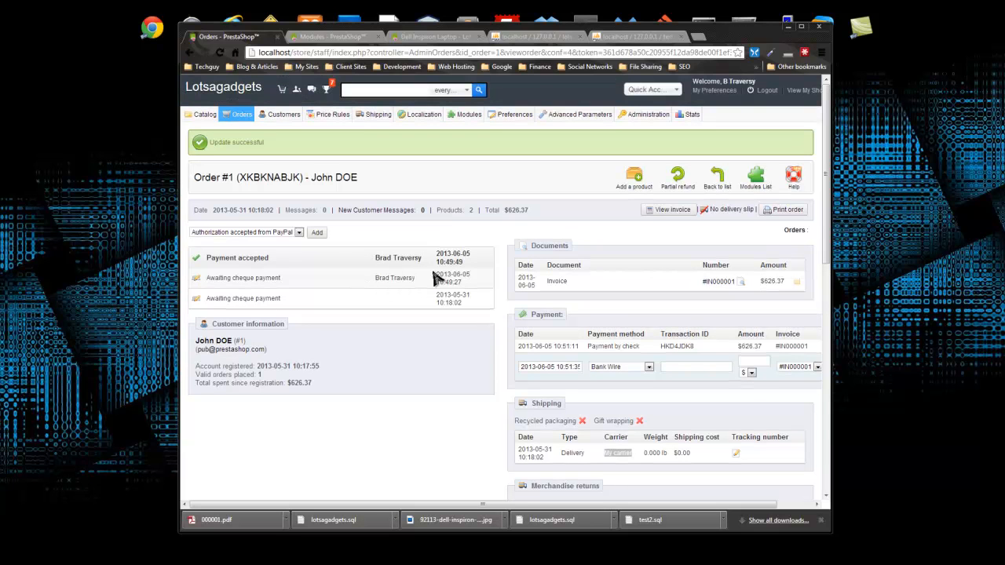
{"action": "mouse_move", "coordinate": [287, 115]}
{"action": "left_click", "coordinate": [276, 130]}
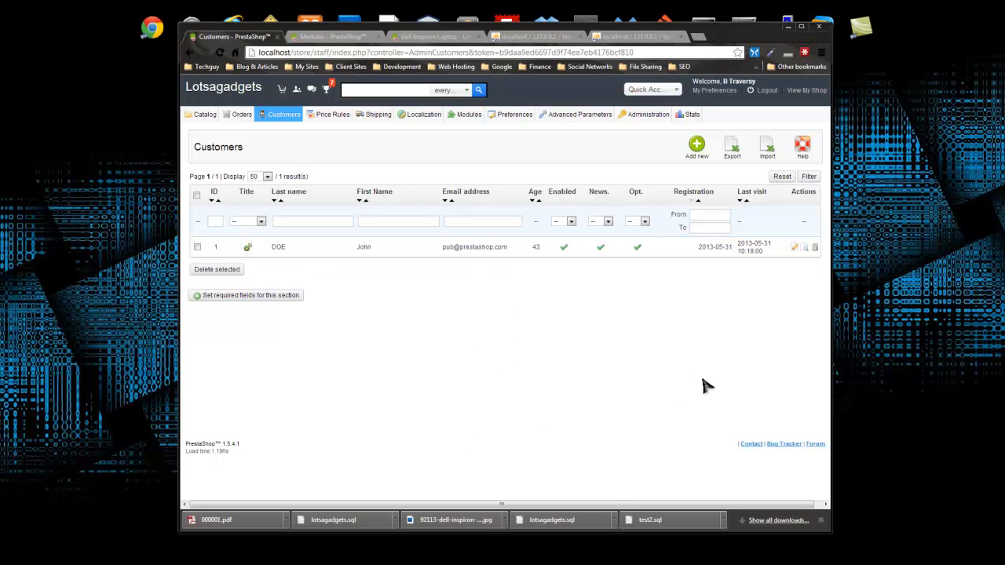
{"action": "left_click", "coordinate": [796, 249]}
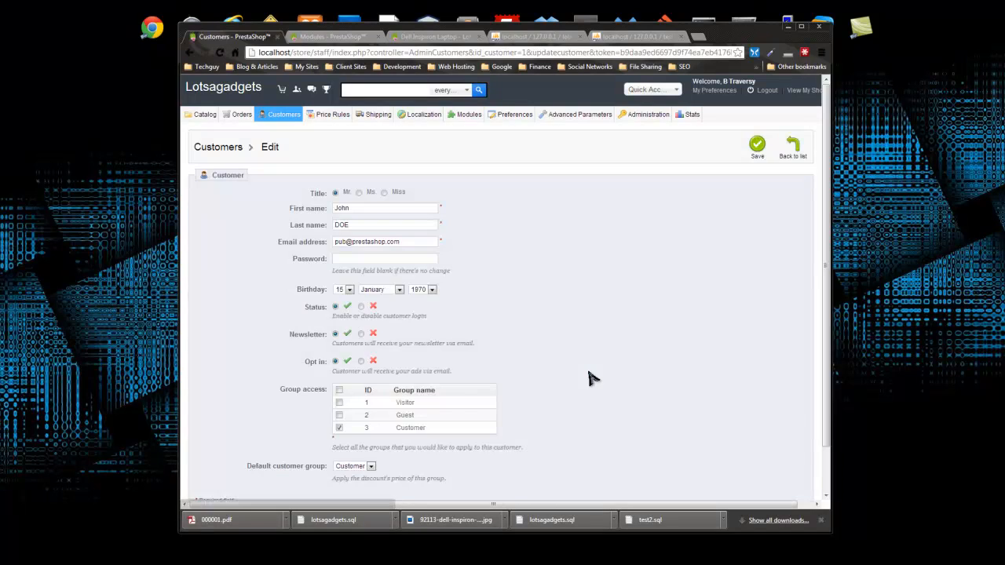
{"action": "scroll", "coordinate": [314, 267], "scroll_direction": "down", "scroll_amount": 2}
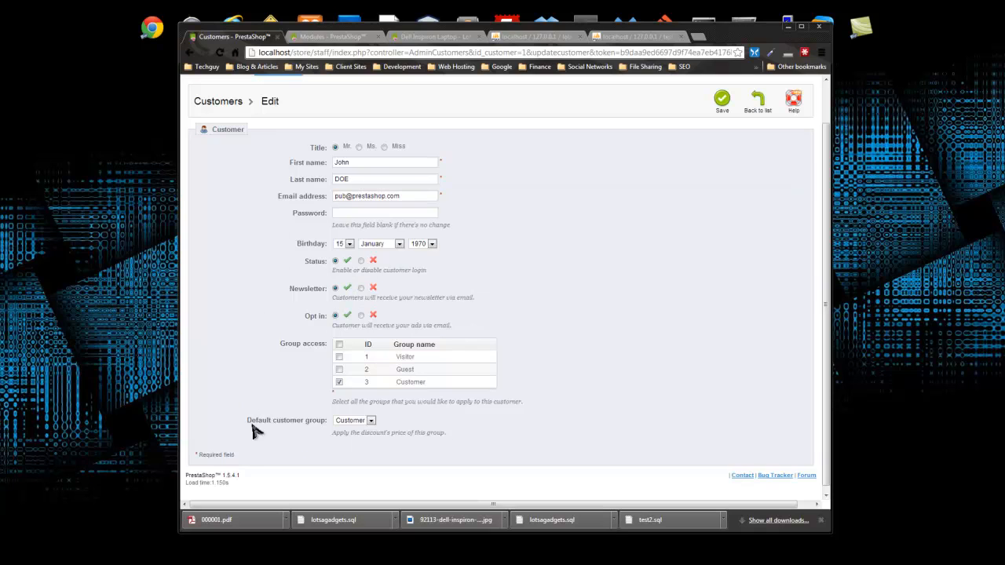
{"action": "left_click", "coordinate": [372, 422]}
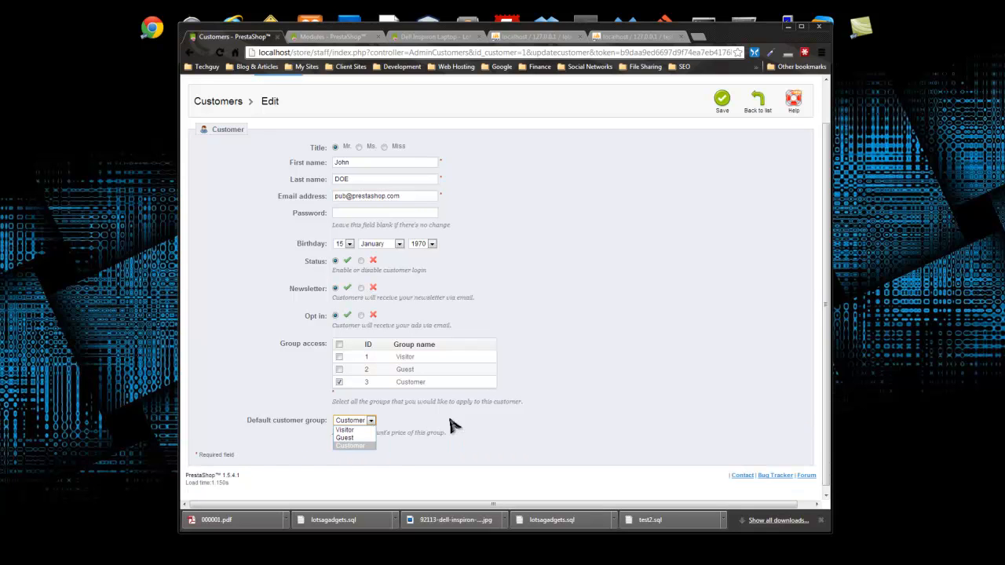
{"action": "left_click", "coordinate": [449, 421]}
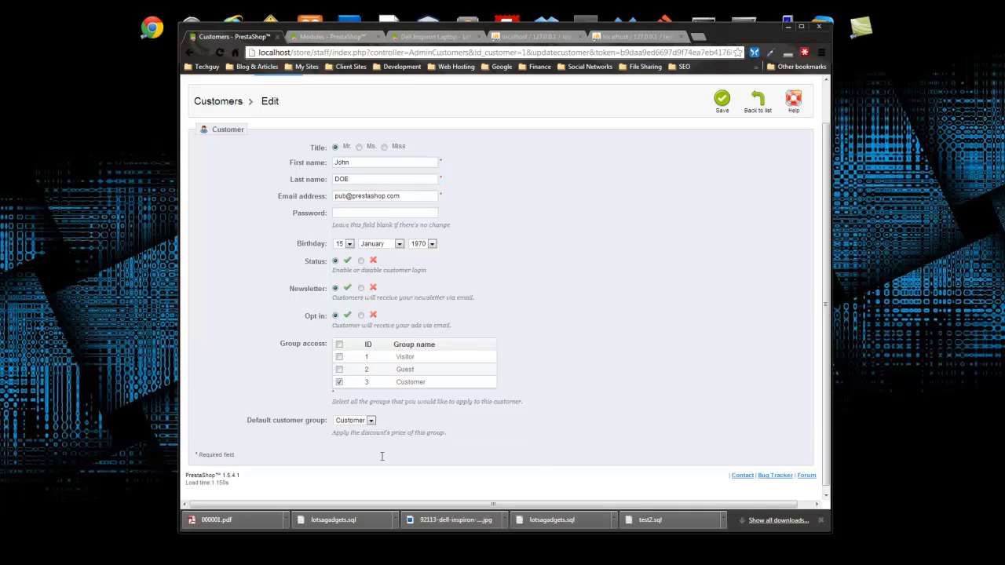
{"action": "left_click", "coordinate": [193, 52]}
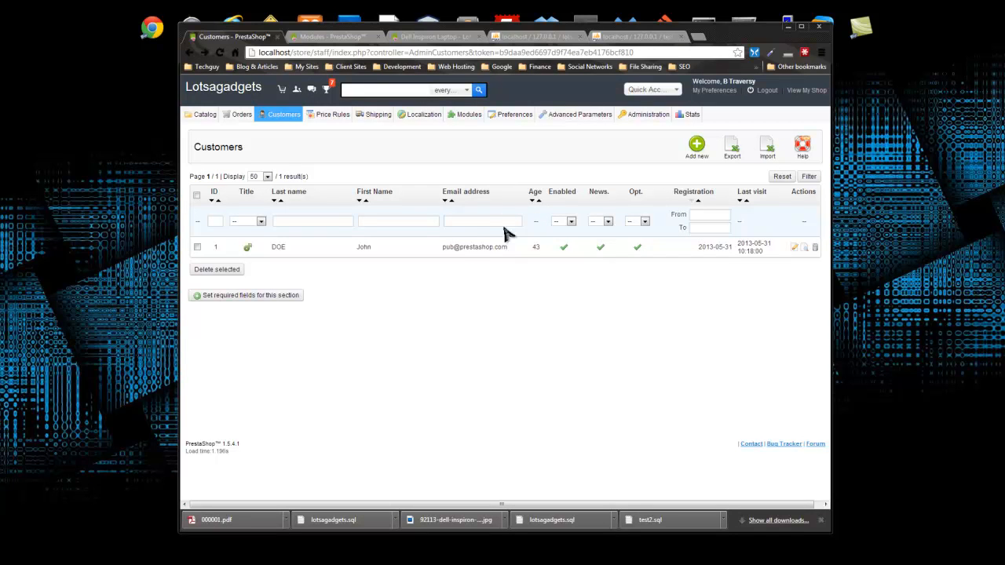
- Open the customer's detail page and review their account details
{"action": "left_click", "coordinate": [287, 253]}
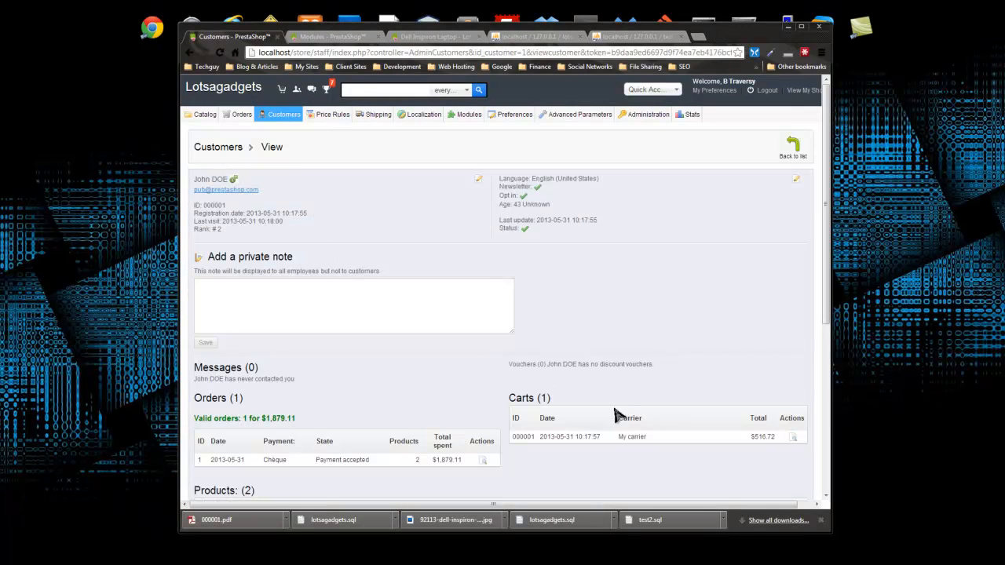
{"action": "scroll", "coordinate": [550, 277], "scroll_direction": "down", "scroll_amount": 3}
{"action": "scroll", "coordinate": [558, 278], "scroll_direction": "up", "scroll_amount": 1}
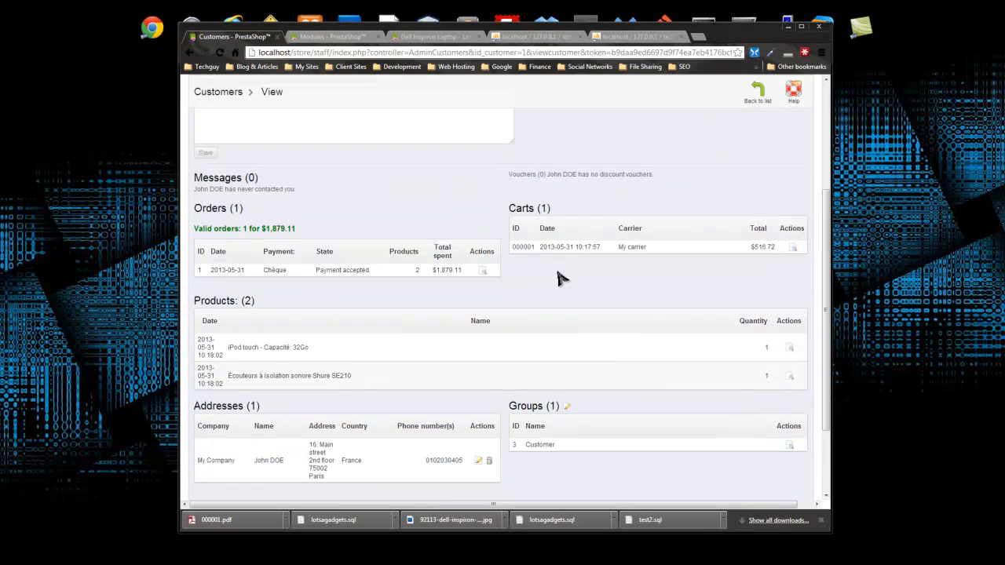
{"action": "scroll", "coordinate": [558, 278], "scroll_direction": "up", "scroll_amount": 3}
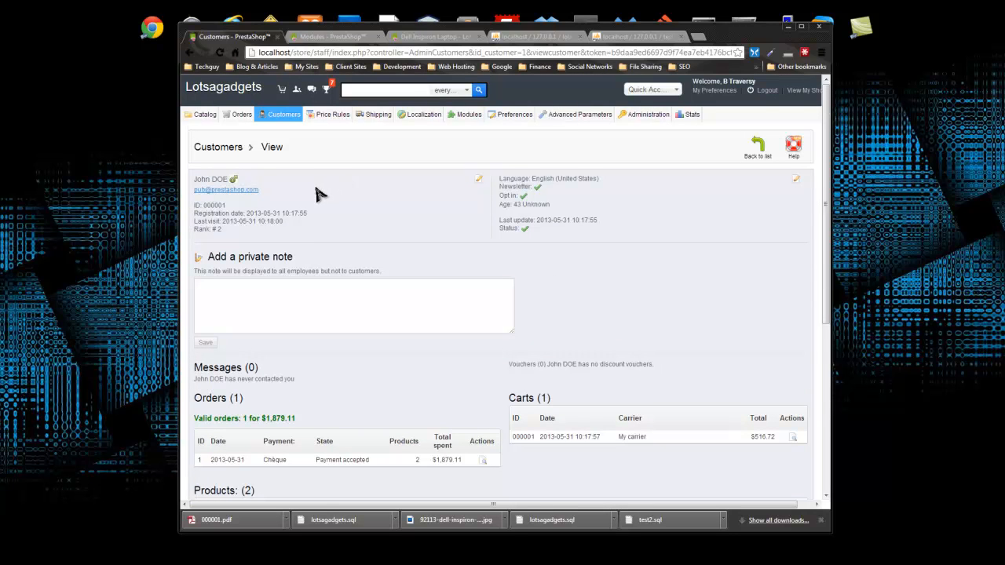
{"action": "scroll", "coordinate": [320, 194], "scroll_direction": "down", "scroll_amount": 1}
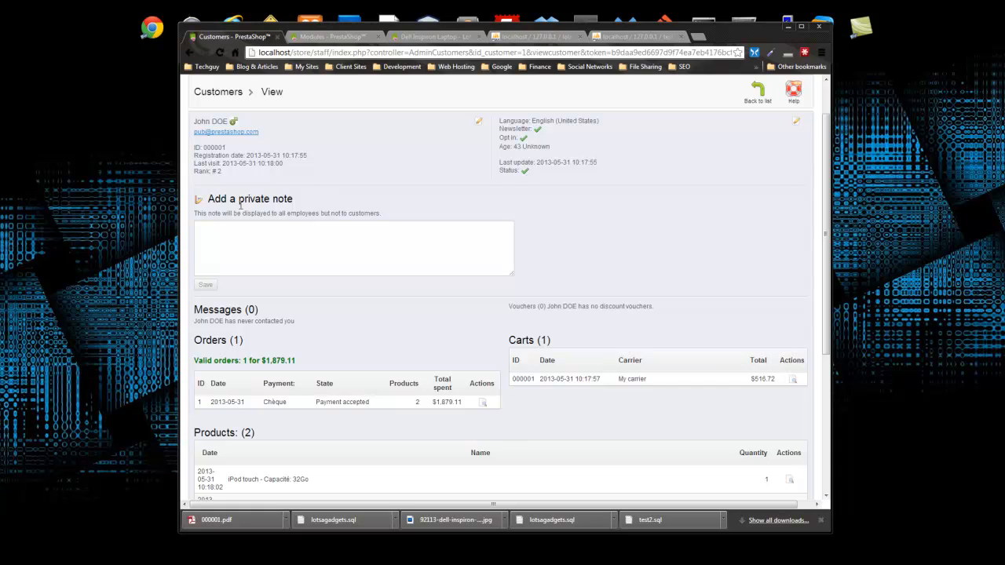
{"action": "left_click_drag", "start_coordinate": [224, 176], "coordinate": [164, 161]}
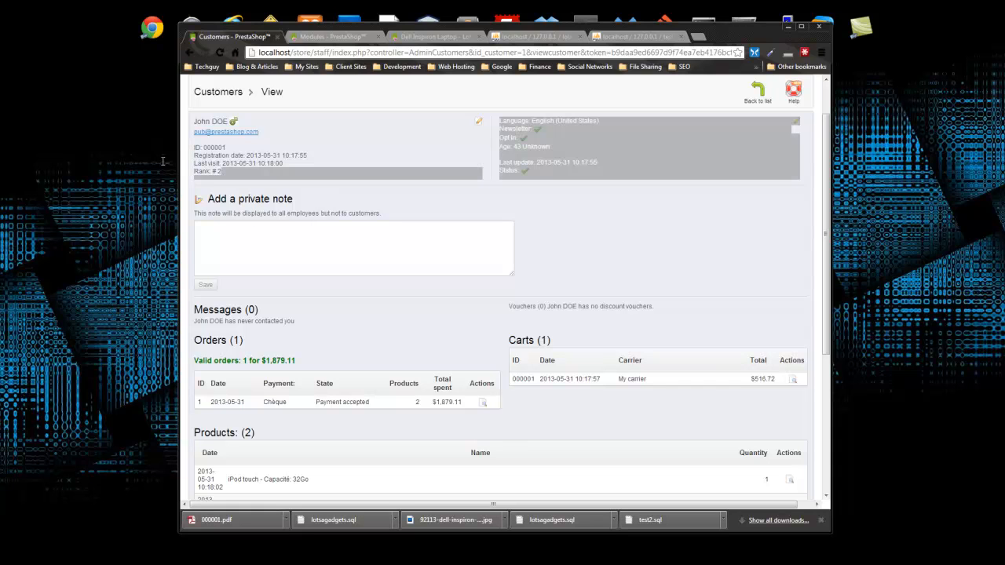
{"action": "left_click", "coordinate": [206, 176]}
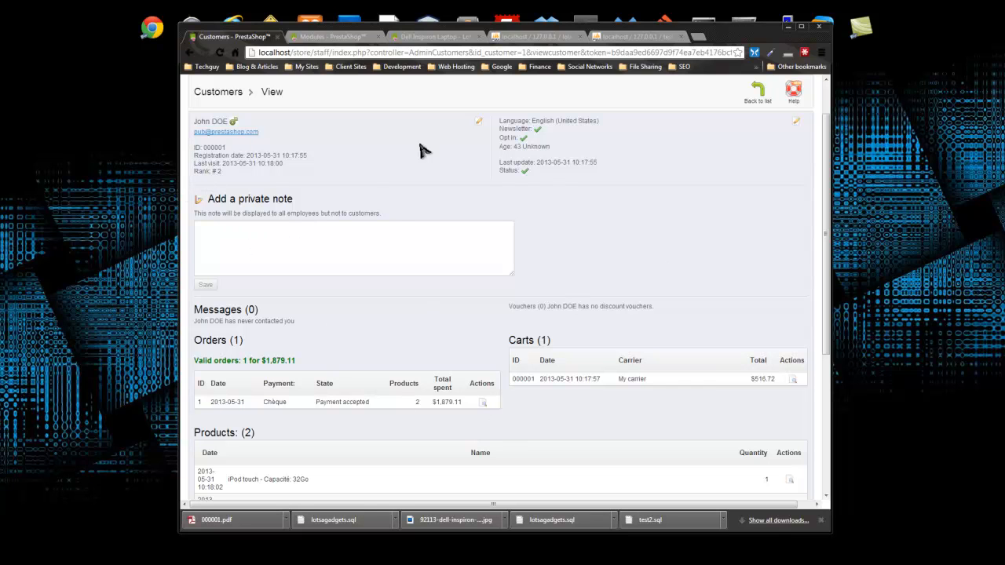
{"action": "scroll", "coordinate": [301, 157], "scroll_direction": "down", "scroll_amount": 3}
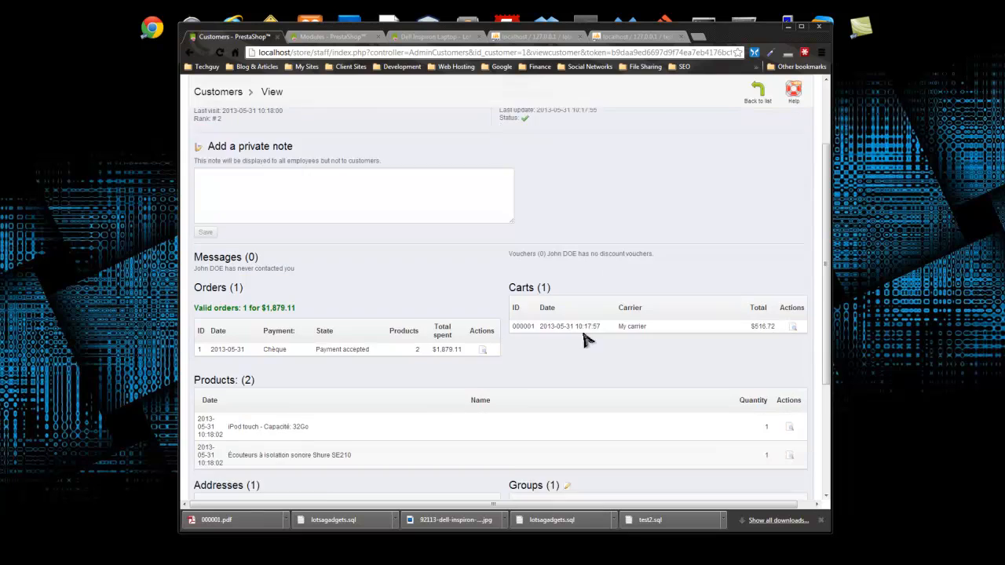
{"action": "scroll", "coordinate": [300, 157], "scroll_direction": "up", "scroll_amount": 3}
- Save the private note 'This is a good customer' and review the remaining details
{"action": "left_click", "coordinate": [312, 238]}
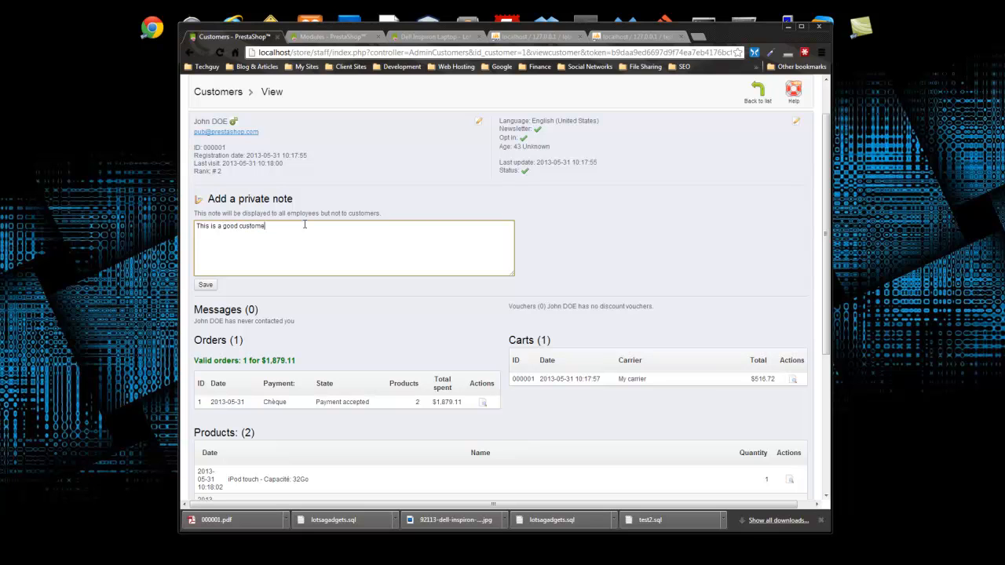
{"action": "left_click", "coordinate": [208, 286]}
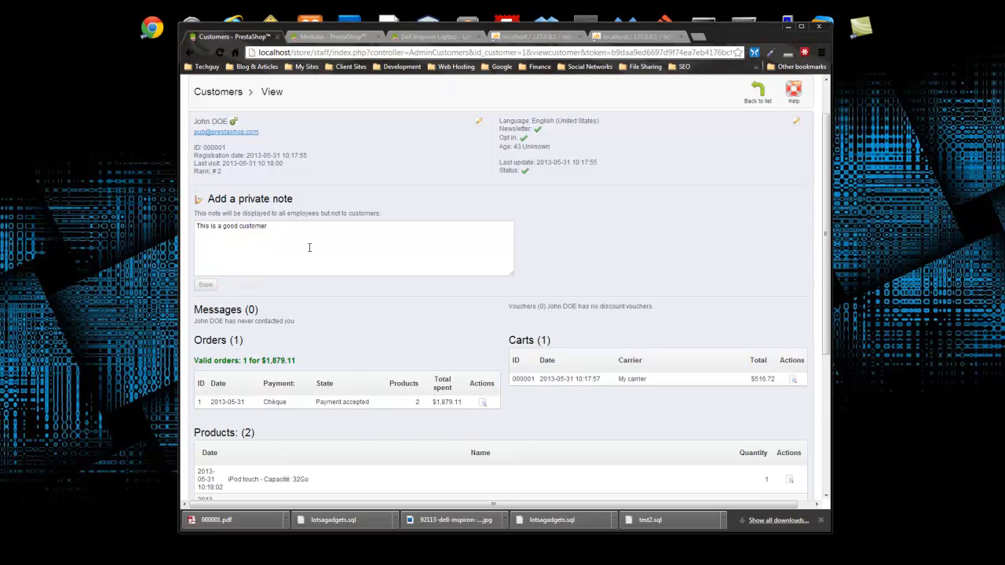
{"action": "scroll", "coordinate": [309, 247], "scroll_direction": "down", "scroll_amount": 2}
{"action": "left_click_drag", "start_coordinate": [197, 205], "coordinate": [307, 253]}
{"action": "left_click", "coordinate": [251, 219]}
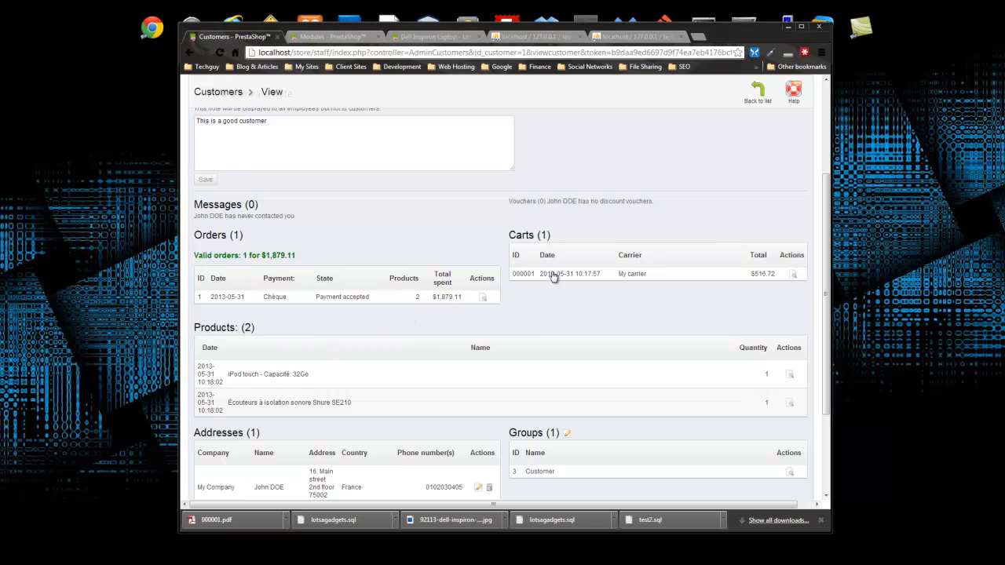
{"action": "scroll", "coordinate": [534, 242], "scroll_direction": "down", "scroll_amount": 3}
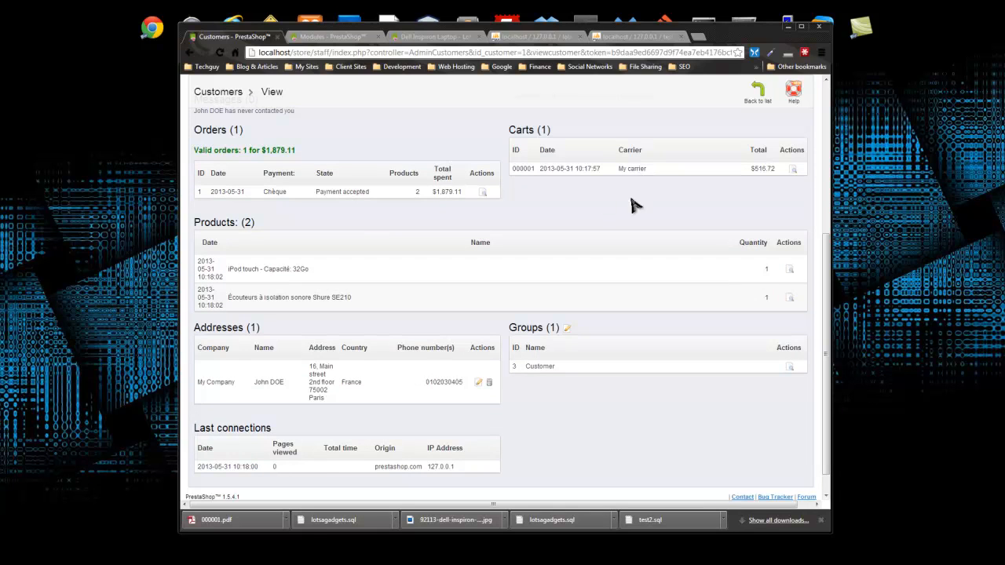
{"action": "scroll", "coordinate": [368, 275], "scroll_direction": "down", "scroll_amount": 1}
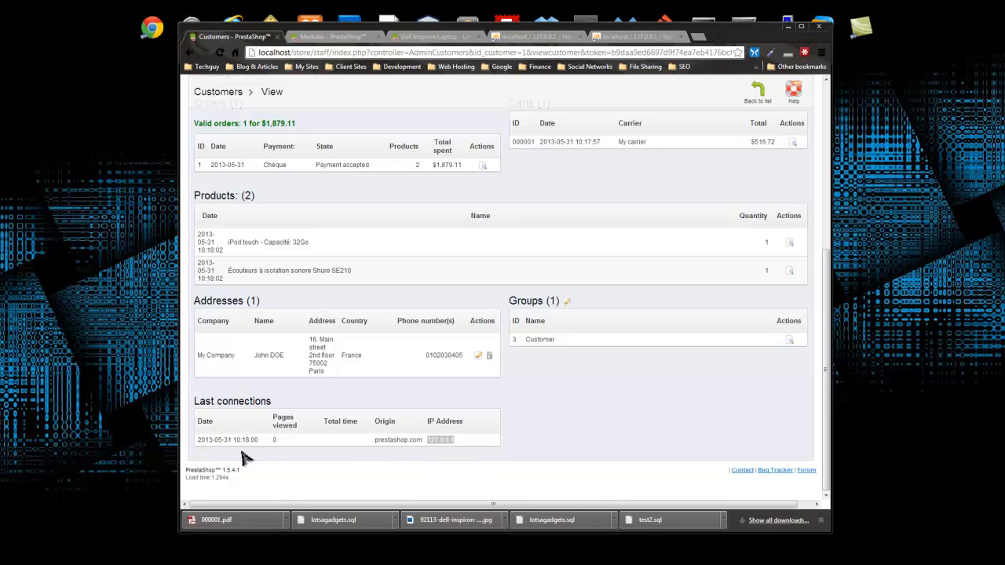
{"action": "left_click", "coordinate": [458, 439]}
{"action": "scroll", "coordinate": [357, 460], "scroll_direction": "up", "scroll_amount": 3}
{"action": "scroll", "coordinate": [357, 459], "scroll_direction": "up", "scroll_amount": 1}
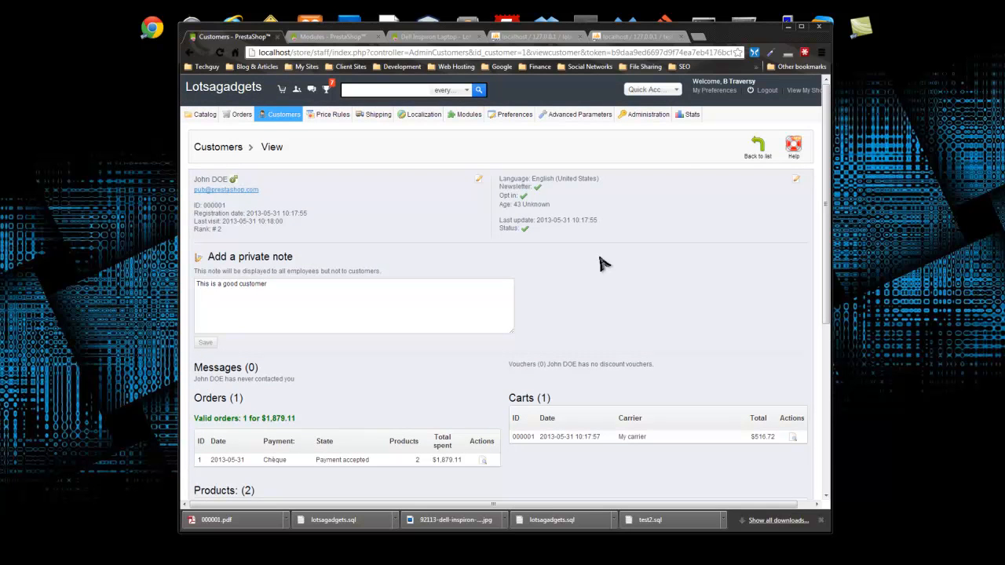
- Open the single France address from Customers > Addresses, then return to the Addresses list
{"action": "left_click", "coordinate": [759, 146]}
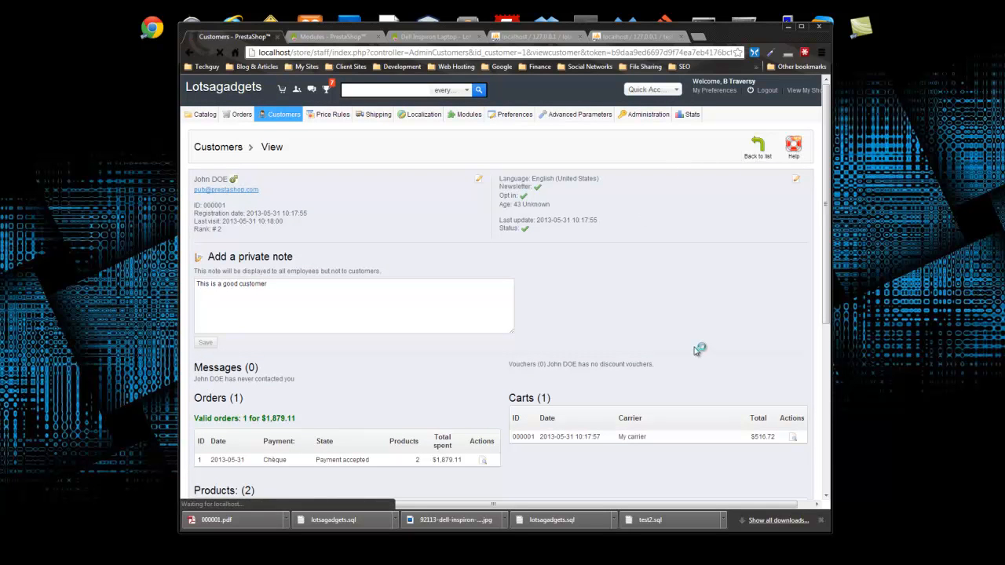
{"action": "mouse_move", "coordinate": [294, 120]}
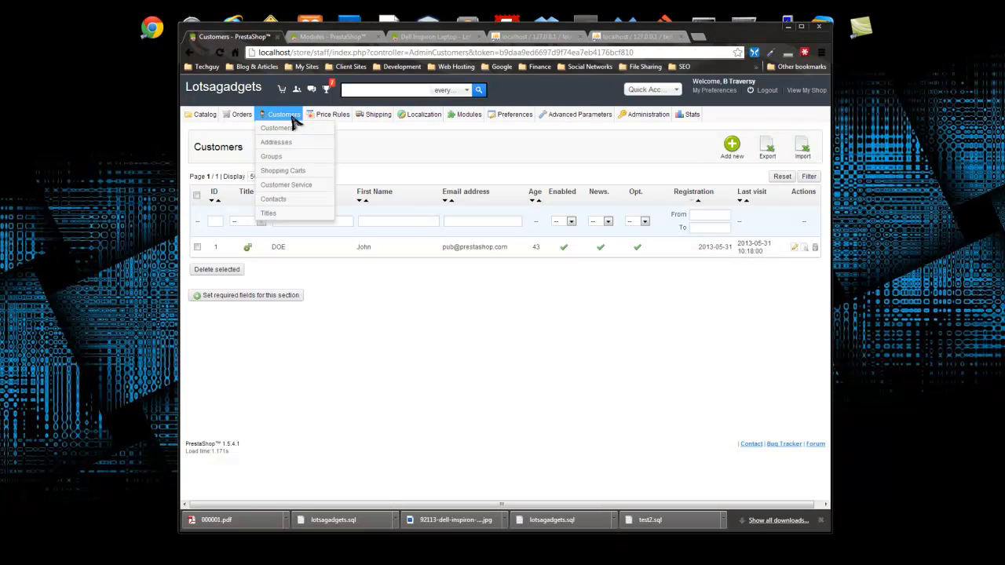
{"action": "left_click", "coordinate": [276, 146]}
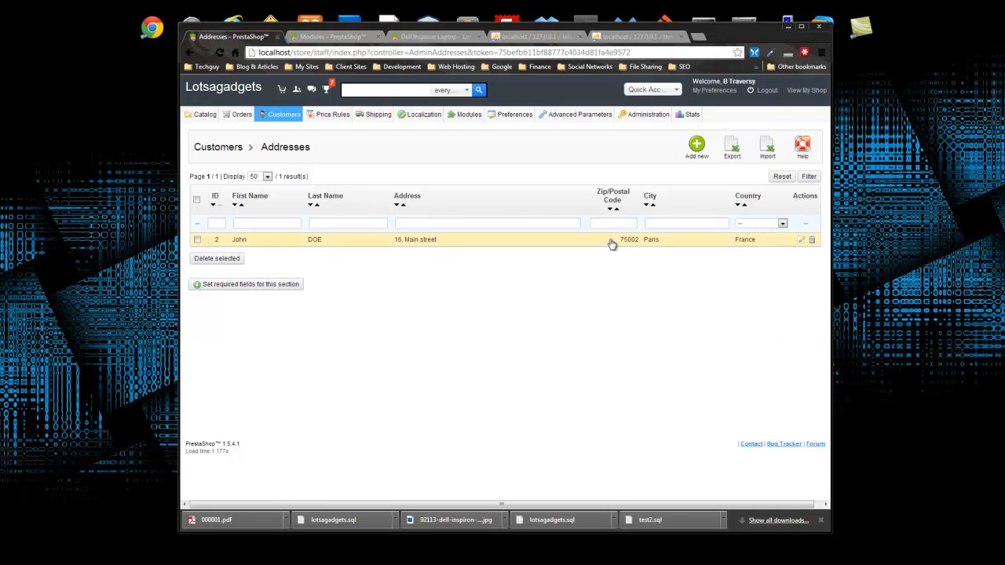
{"action": "left_click", "coordinate": [241, 246]}
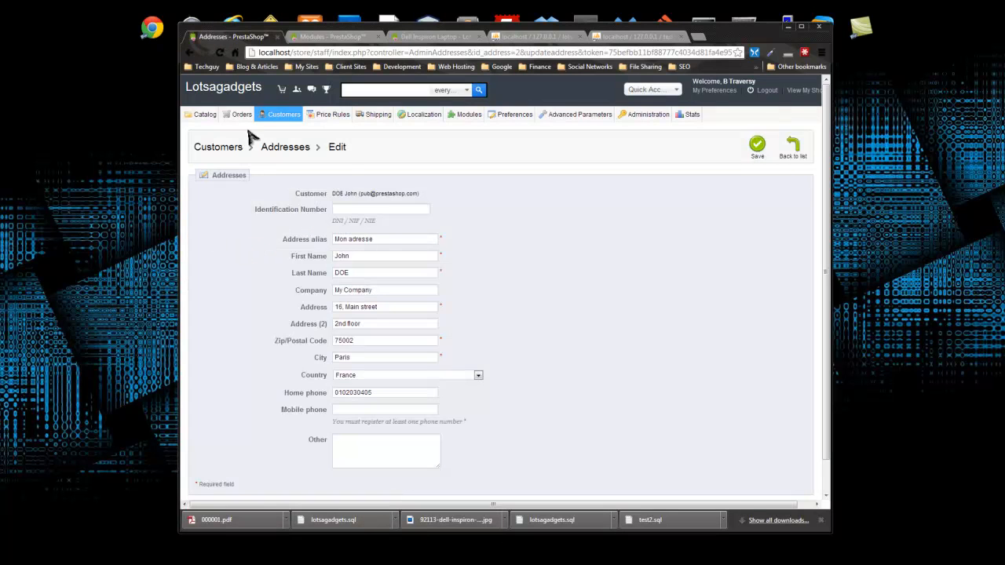
{"action": "scroll", "coordinate": [300, 223], "scroll_direction": "down", "scroll_amount": 2}
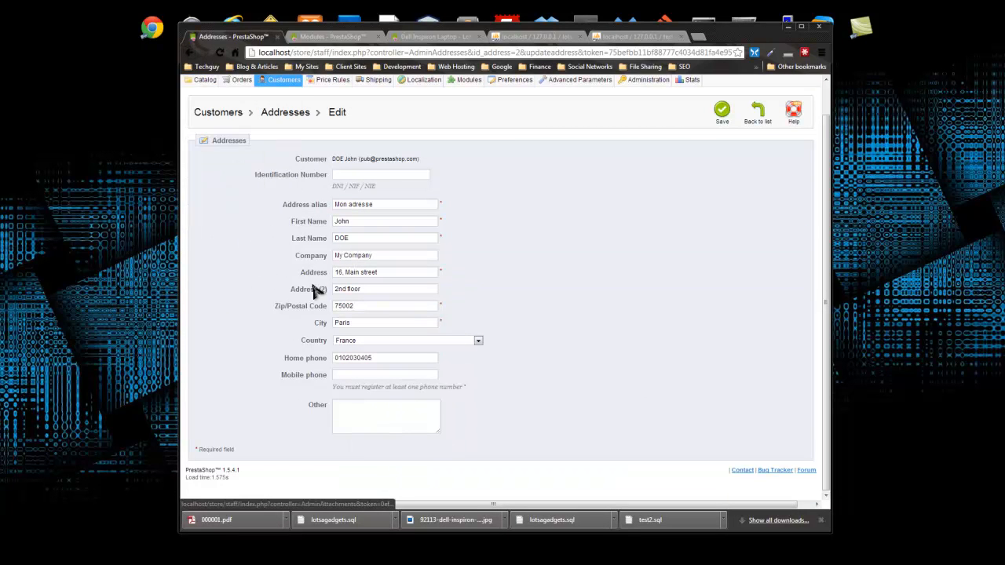
{"action": "left_click", "coordinate": [190, 52]}
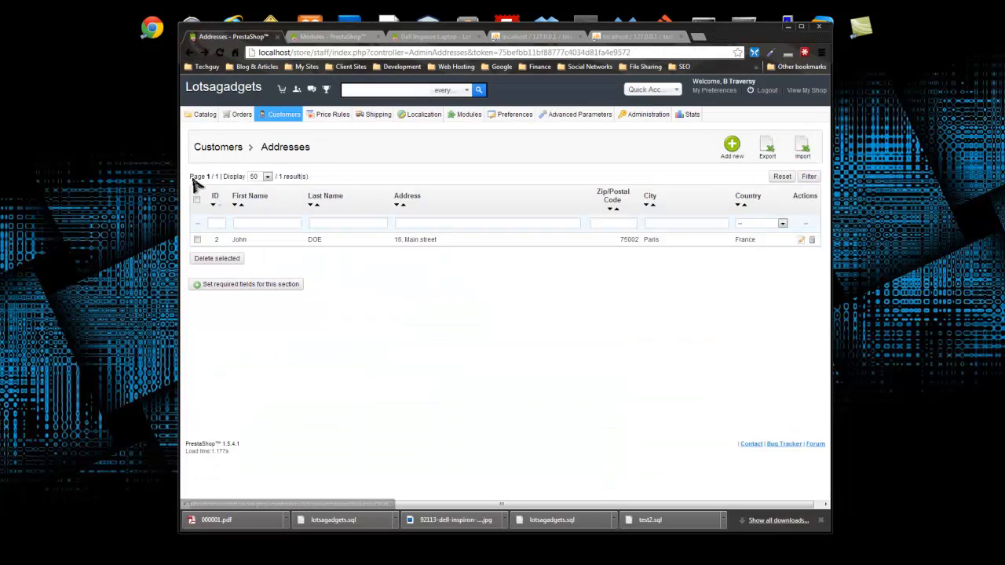
- Open Customers > Groups and view the Customer group with its one member
{"action": "mouse_move", "coordinate": [291, 115]}
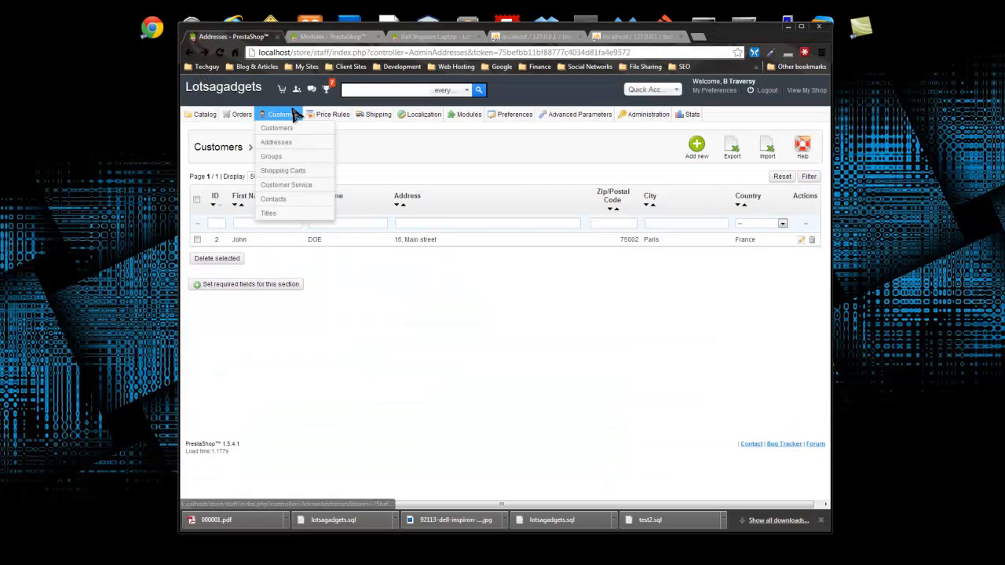
{"action": "left_click", "coordinate": [271, 158]}
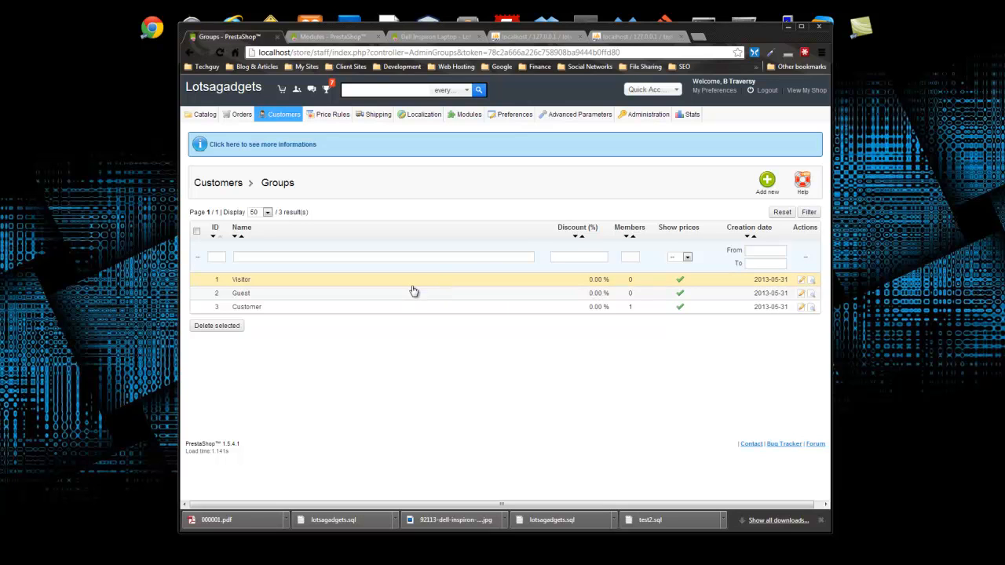
{"action": "left_click", "coordinate": [245, 309]}
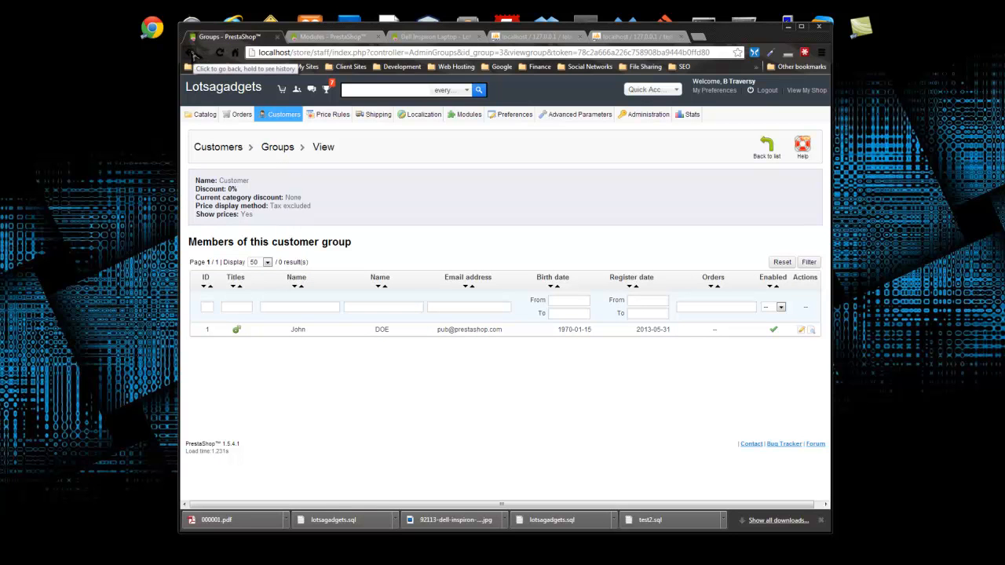
- Add and save a VIP group with 5% discount and tax-included prices shown
{"action": "left_click", "coordinate": [194, 54]}
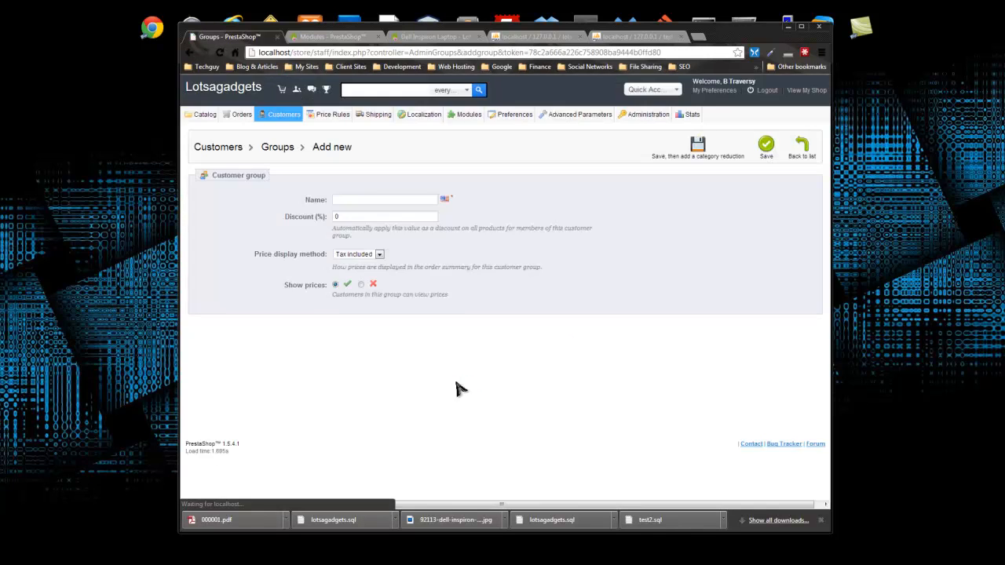
{"action": "left_click", "coordinate": [395, 202]}
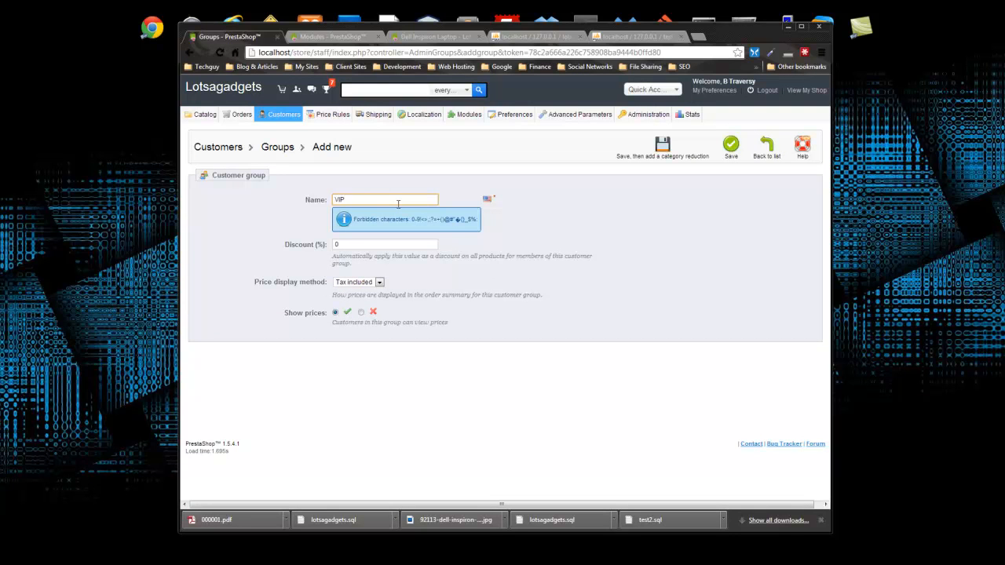
{"action": "left_click", "coordinate": [518, 266]}
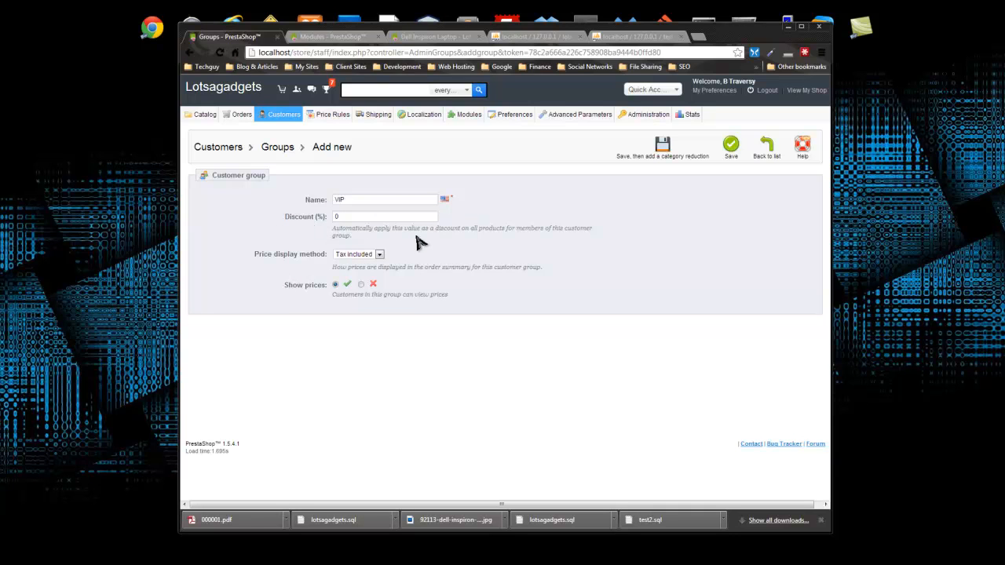
{"action": "left_click", "coordinate": [345, 216]}
{"action": "left_click", "coordinate": [336, 216]}
{"action": "type", "text": "5"}
{"action": "left_click", "coordinate": [366, 256]}
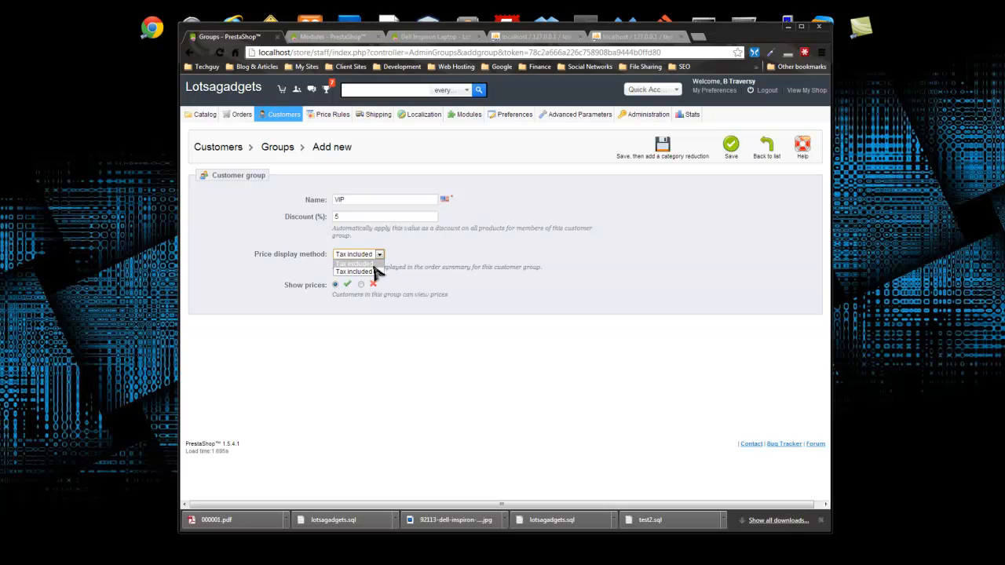
{"action": "left_click", "coordinate": [371, 272]}
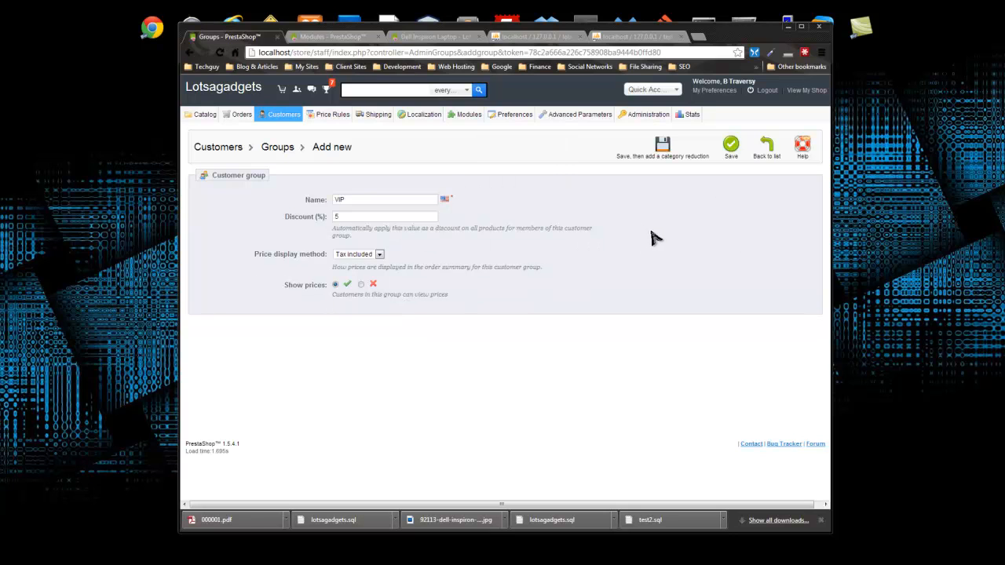
{"action": "left_click", "coordinate": [730, 147]}
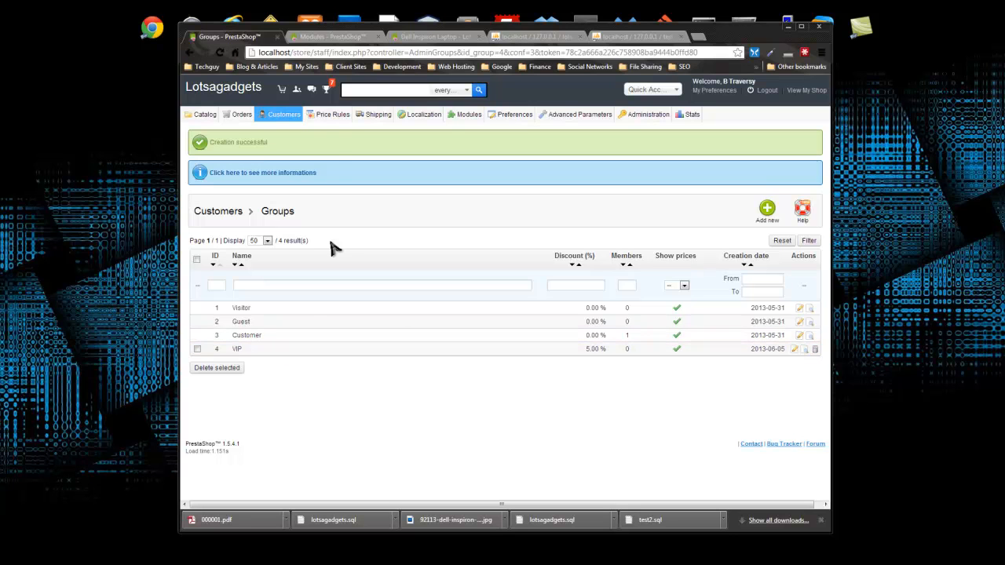
- View the customer's details from the Customers list, then return to the list
{"action": "left_click", "coordinate": [284, 130]}
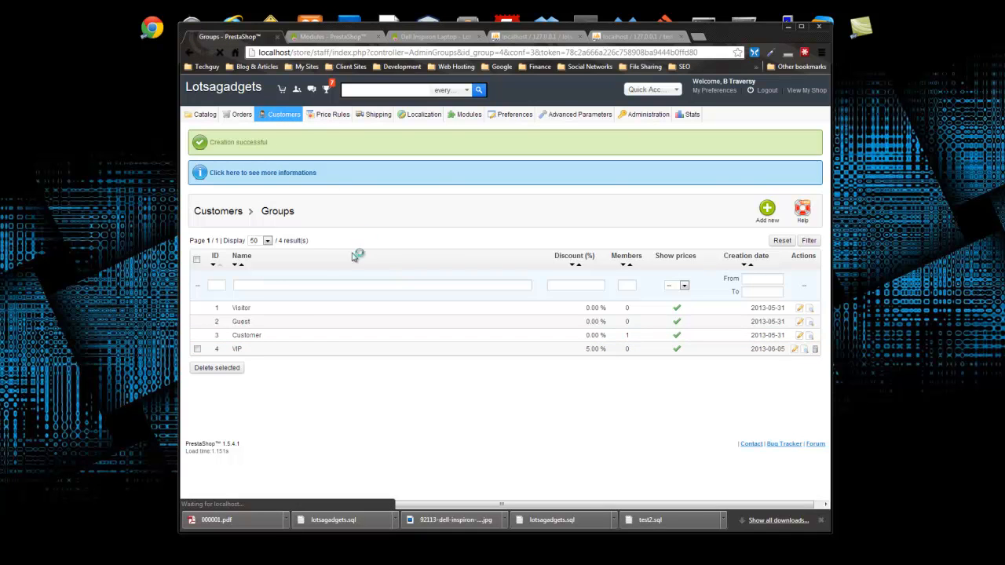
{"action": "left_click", "coordinate": [278, 249]}
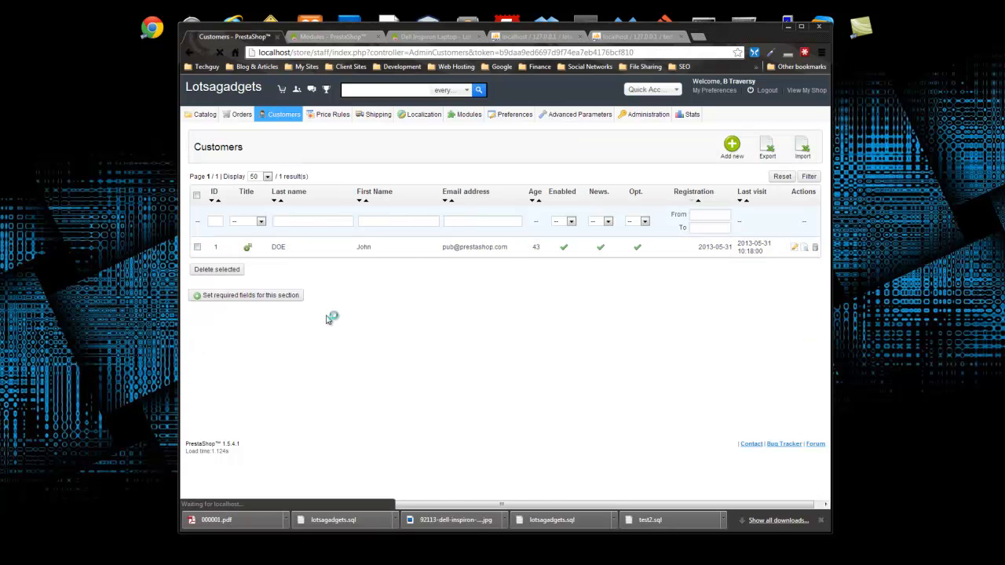
{"action": "scroll", "coordinate": [364, 274], "scroll_direction": "down", "scroll_amount": 5}
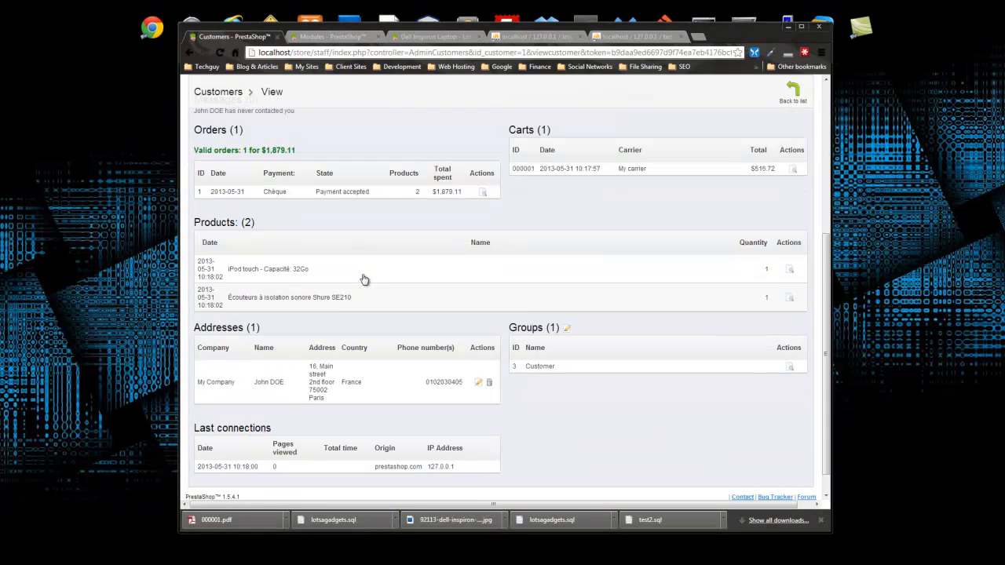
{"action": "scroll", "coordinate": [364, 280], "scroll_direction": "up", "scroll_amount": 5}
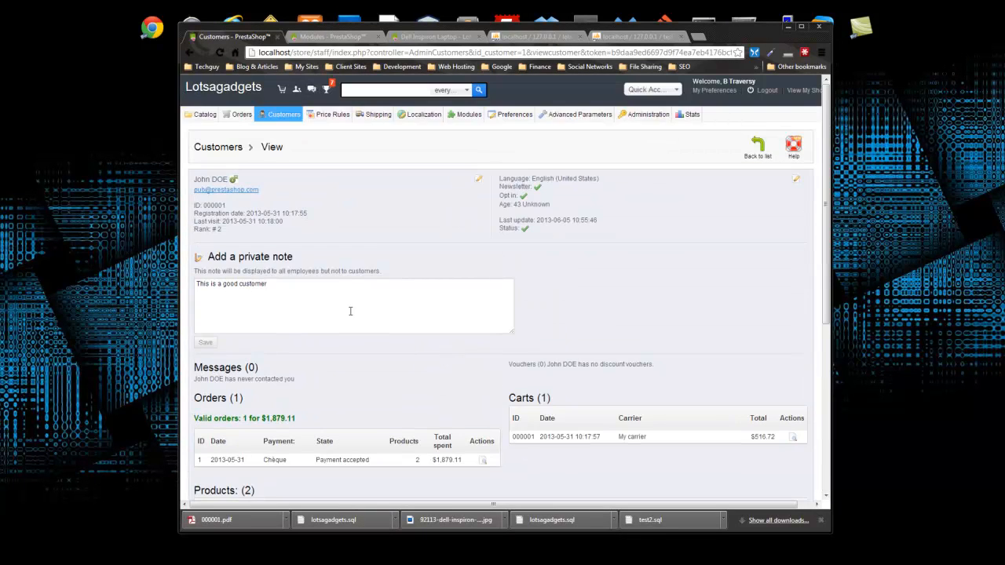
{"action": "left_click", "coordinate": [758, 150]}
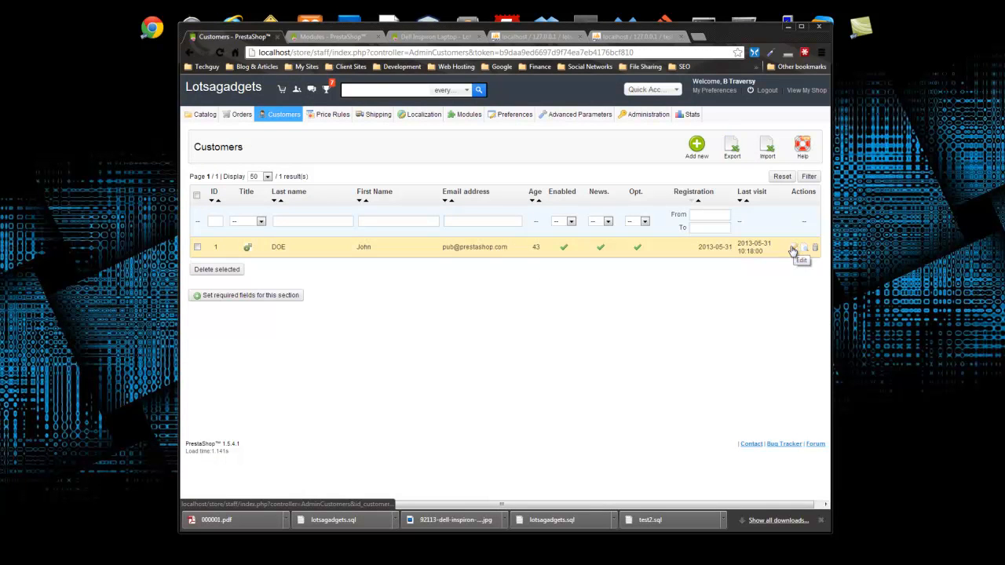
- Add the customer to the VIP group and make VIP their default group
{"action": "left_click", "coordinate": [794, 248]}
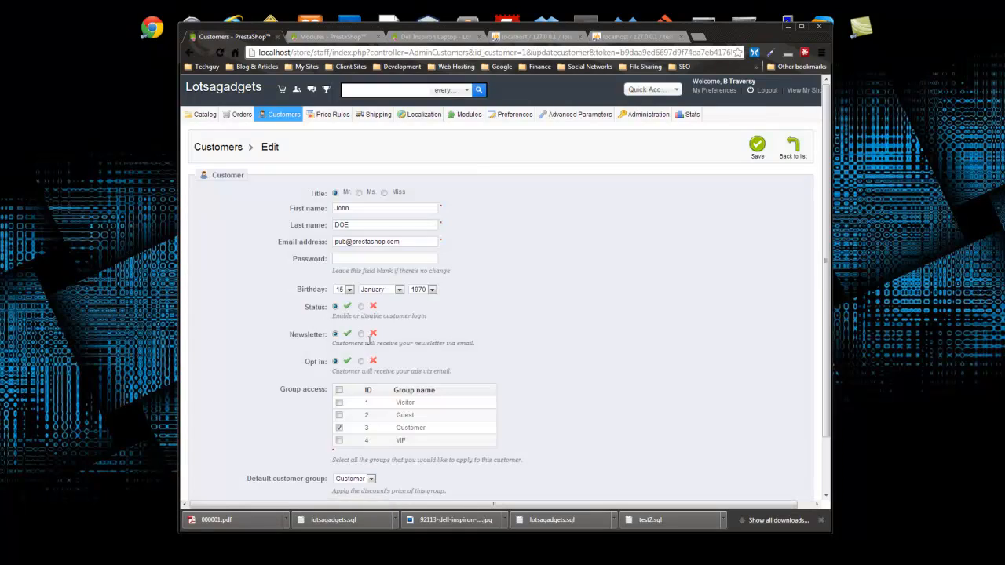
{"action": "scroll", "coordinate": [330, 354], "scroll_direction": "down", "scroll_amount": 2}
{"action": "left_click", "coordinate": [339, 378]}
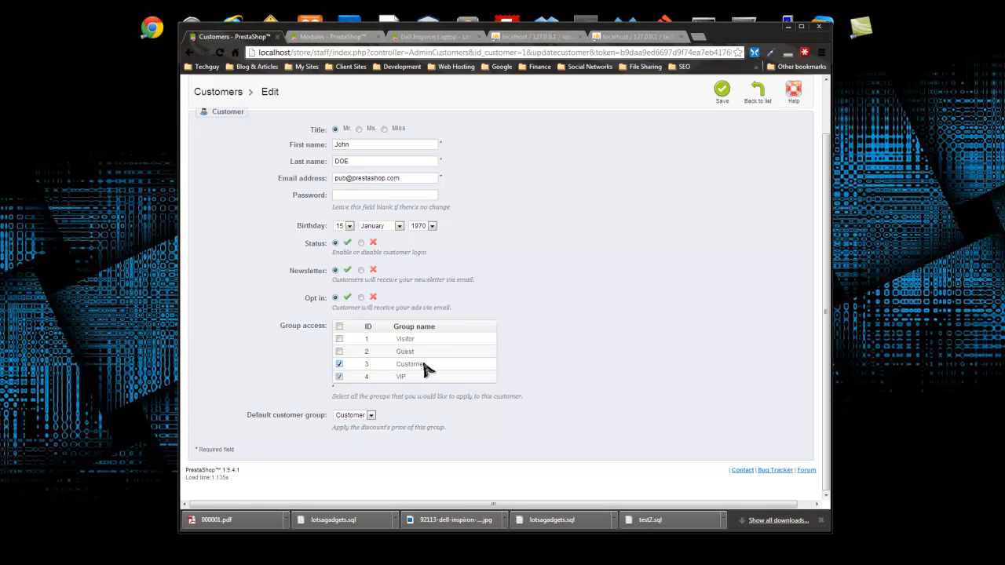
{"action": "left_click", "coordinate": [371, 415]}
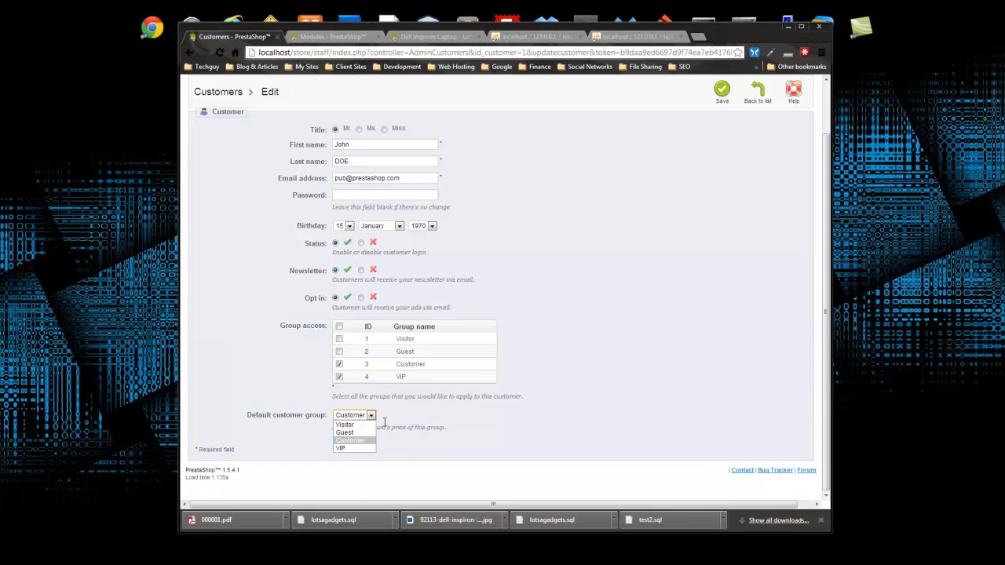
{"action": "left_click", "coordinate": [354, 450]}
{"action": "scroll", "coordinate": [605, 345], "scroll_direction": "up", "scroll_amount": 2}
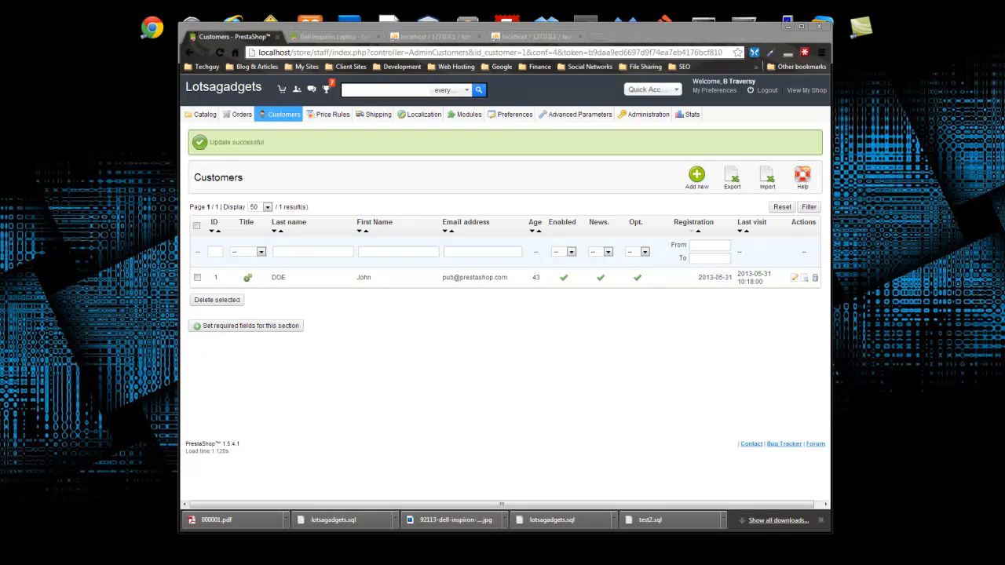
- Visit the Customer Service page, then open the Contacts list showing Webmaster and Customer service
{"action": "mouse_move", "coordinate": [303, 125]}
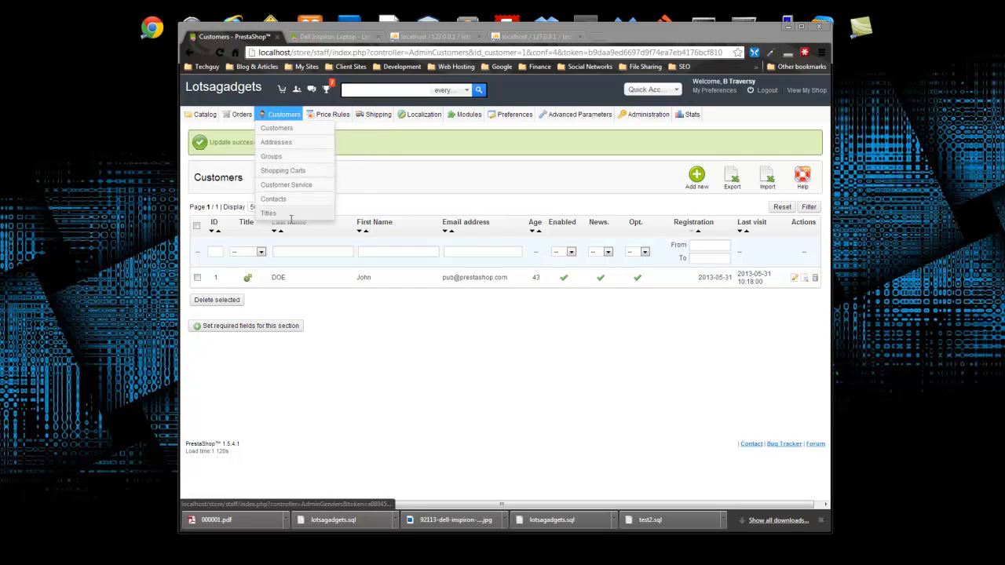
{"action": "left_click", "coordinate": [305, 186]}
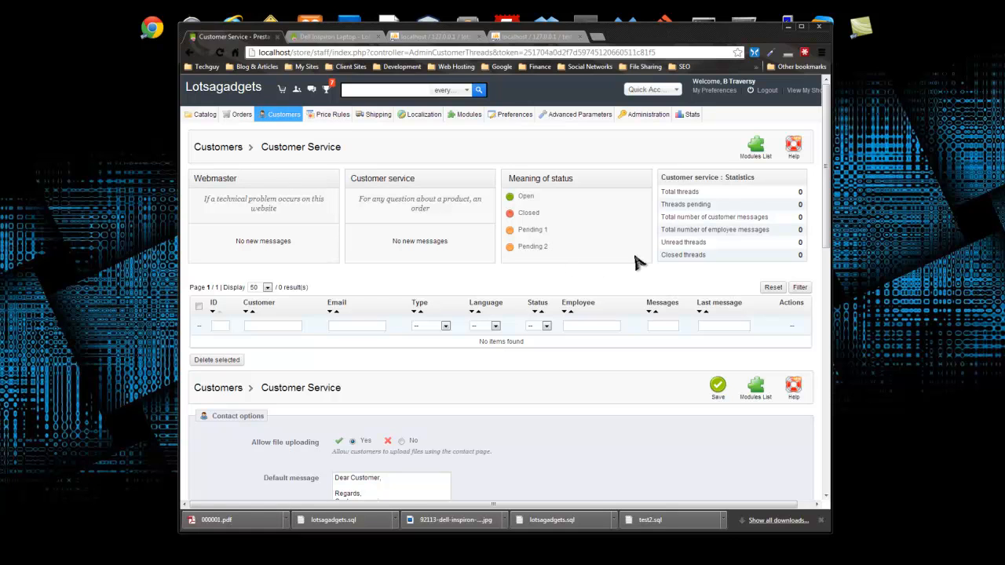
{"action": "mouse_move", "coordinate": [274, 110]}
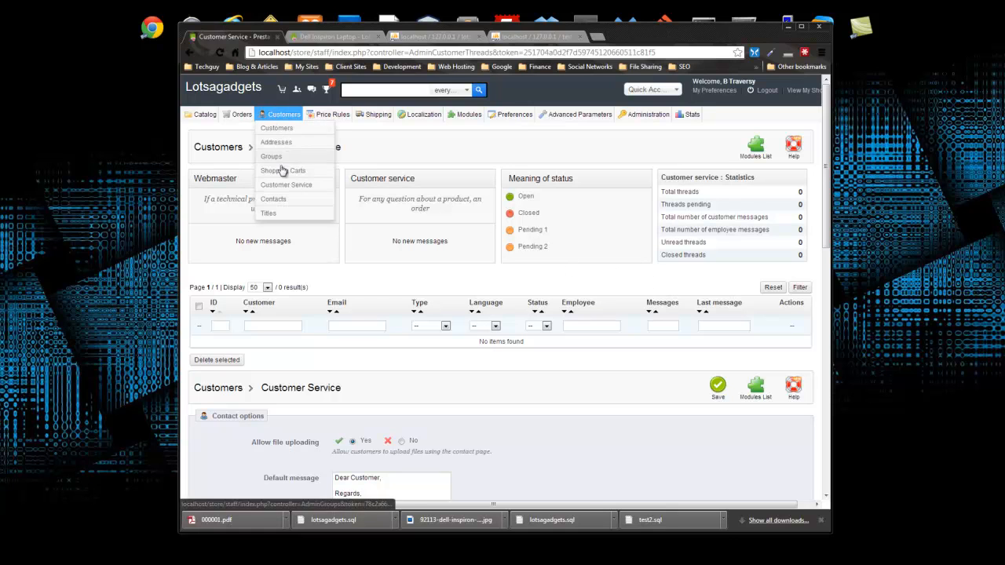
{"action": "left_click", "coordinate": [273, 199]}
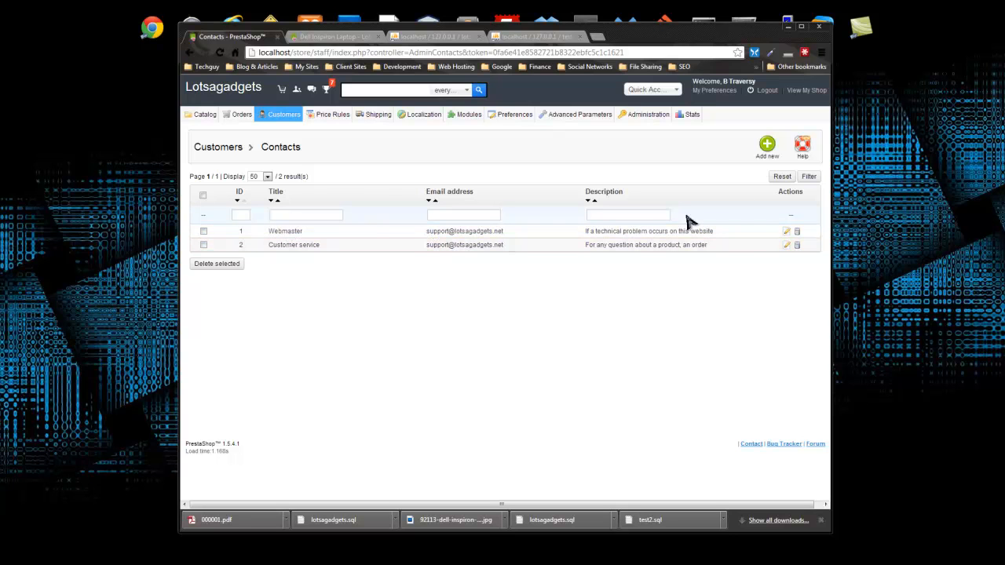
- Add a Manager contact with an e-mail address, message saving on, and description 'Contact the manager'
{"action": "left_click", "coordinate": [768, 146]}
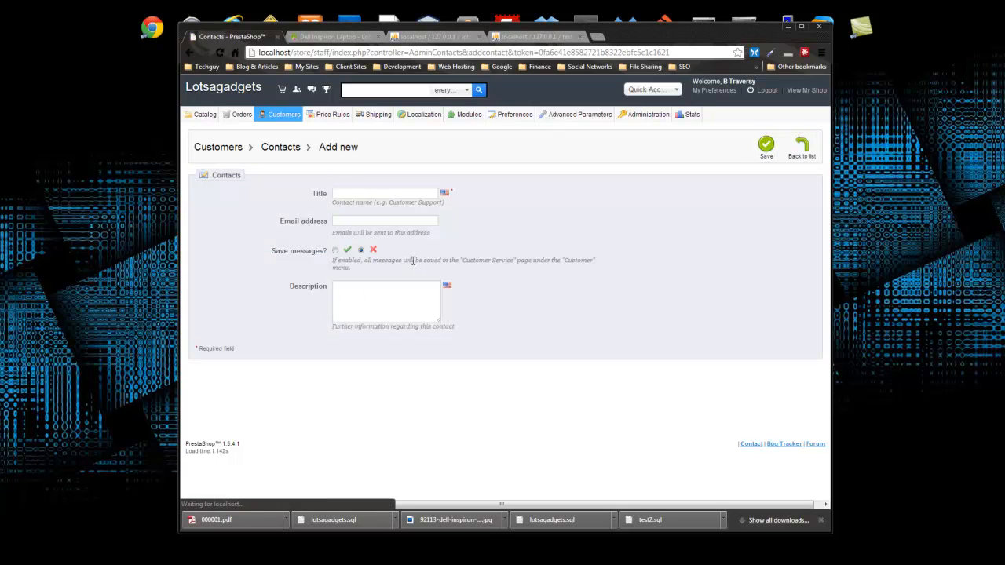
{"action": "left_click", "coordinate": [371, 195]}
{"action": "type", "text": "Manager"}
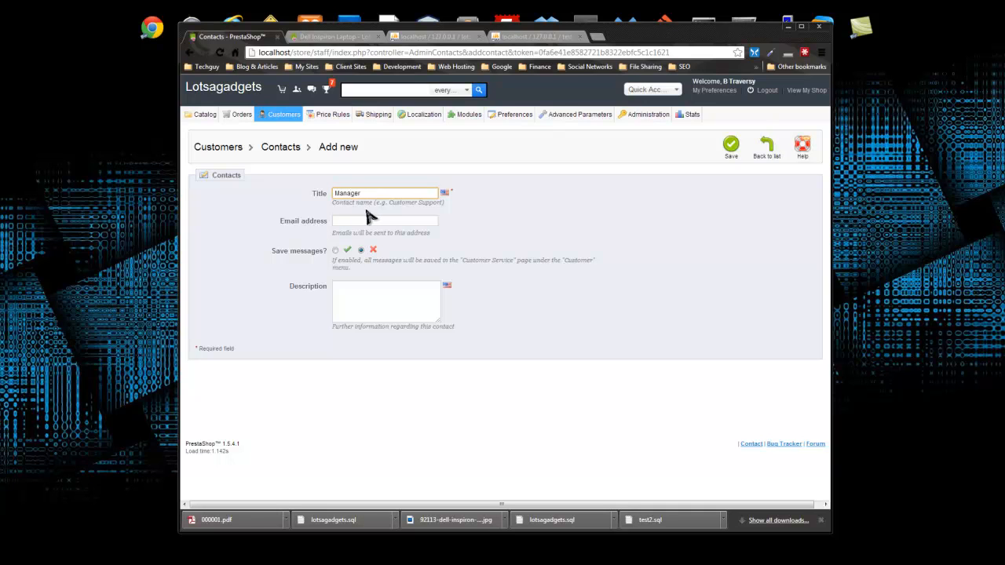
{"action": "left_click", "coordinate": [359, 220]}
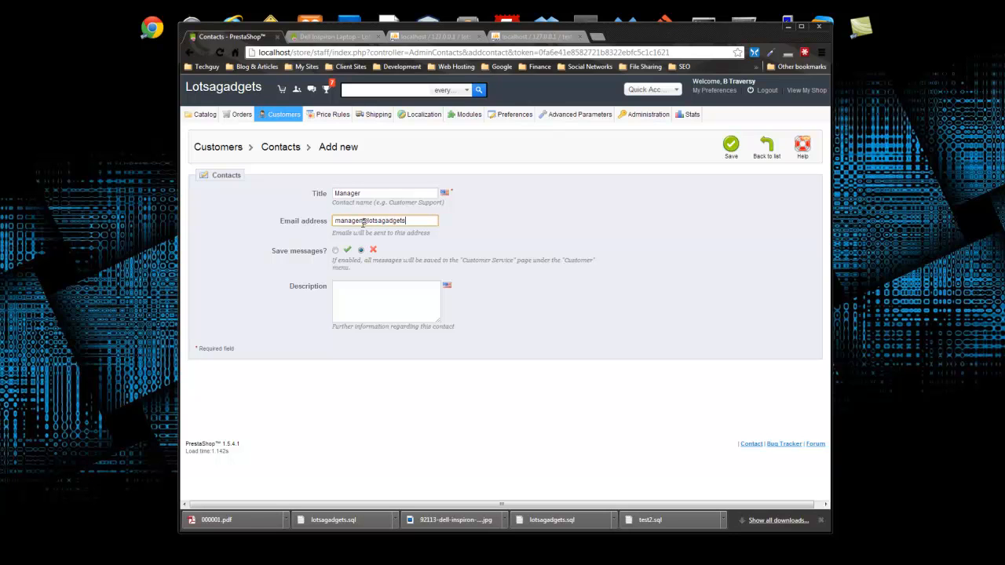
{"action": "left_click", "coordinate": [334, 265]}
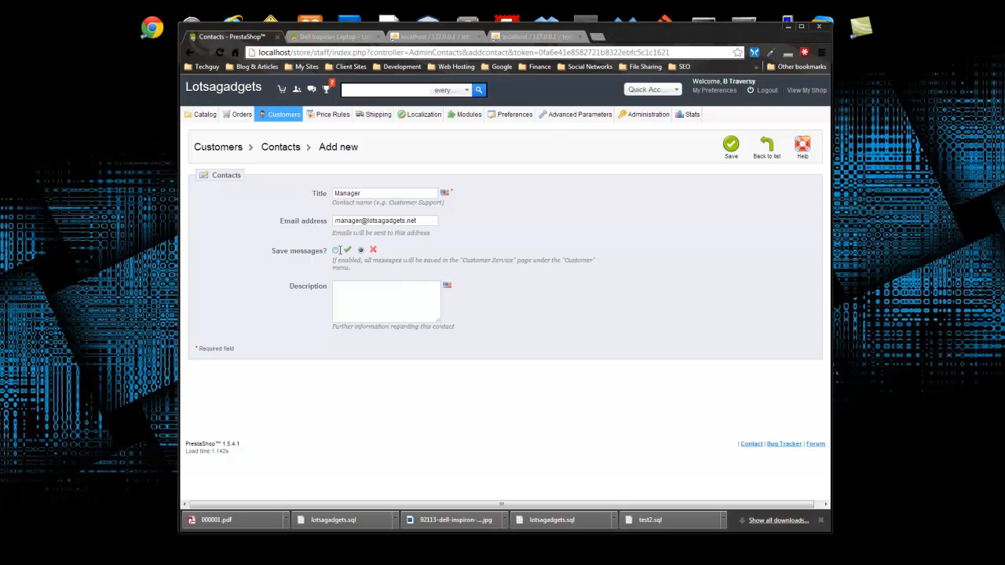
{"action": "left_click", "coordinate": [333, 251]}
{"action": "left_click", "coordinate": [408, 307]}
{"action": "left_click", "coordinate": [731, 145]}
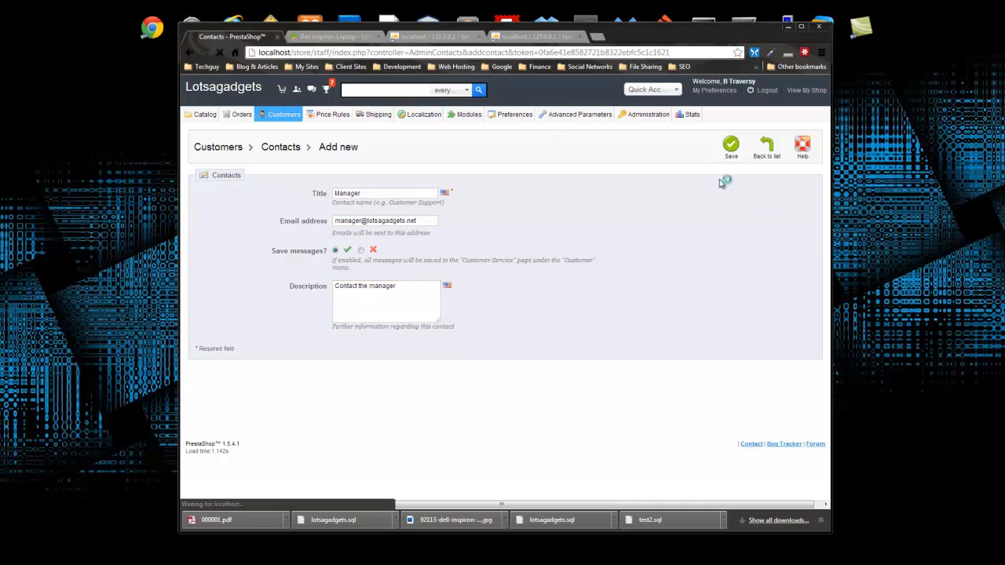
{"action": "right_click", "coordinate": [241, 269]}
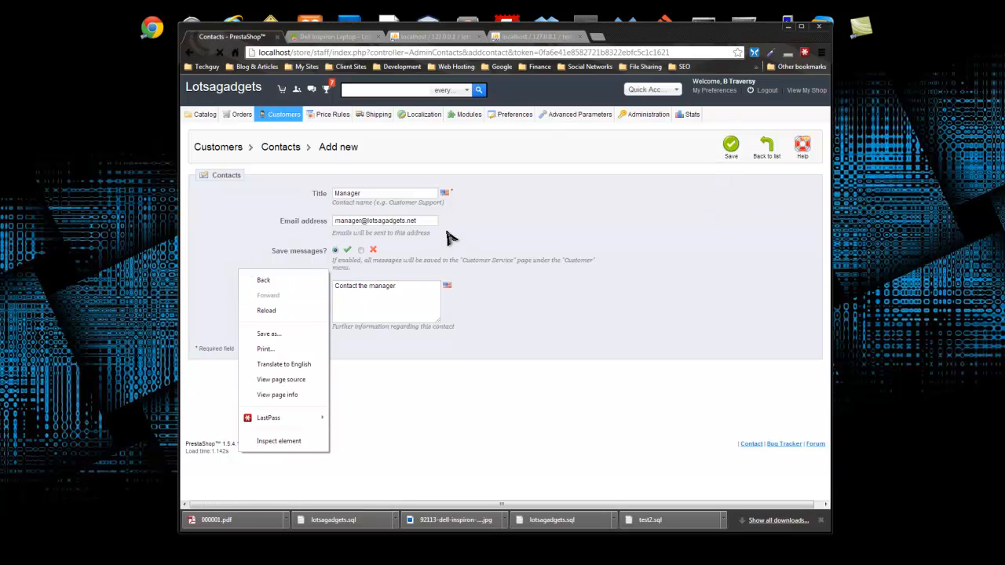
{"action": "left_click", "coordinate": [467, 328]}
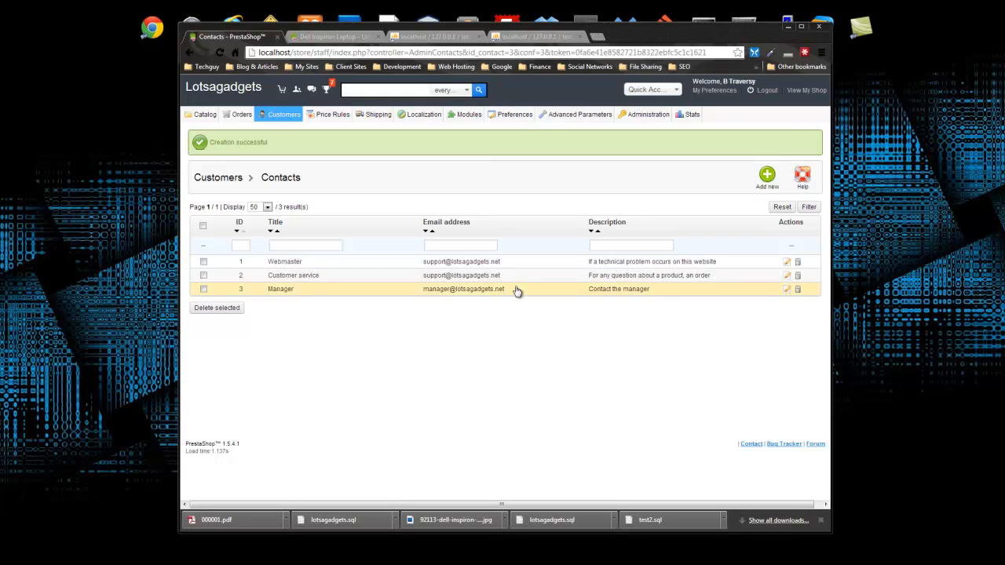
- Pass through the Titles list and return to the Customers list with its single customer
{"action": "mouse_move", "coordinate": [286, 117]}
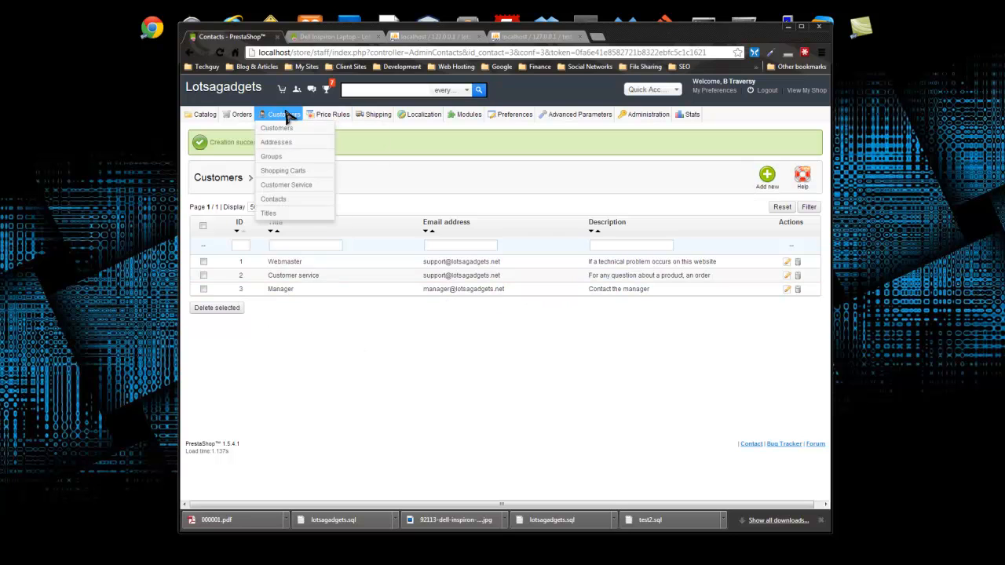
{"action": "left_click", "coordinate": [274, 215]}
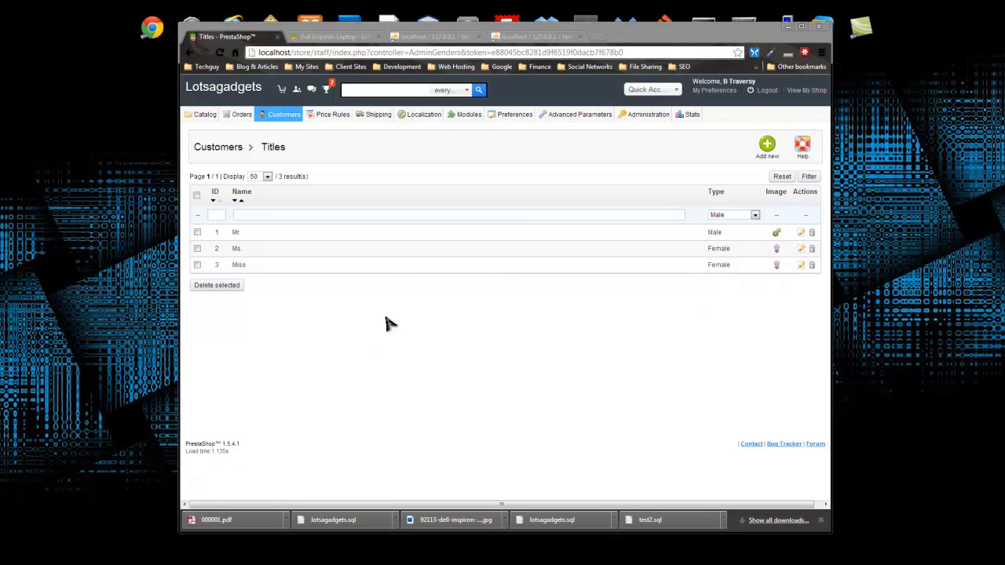
{"action": "left_click", "coordinate": [280, 128]}
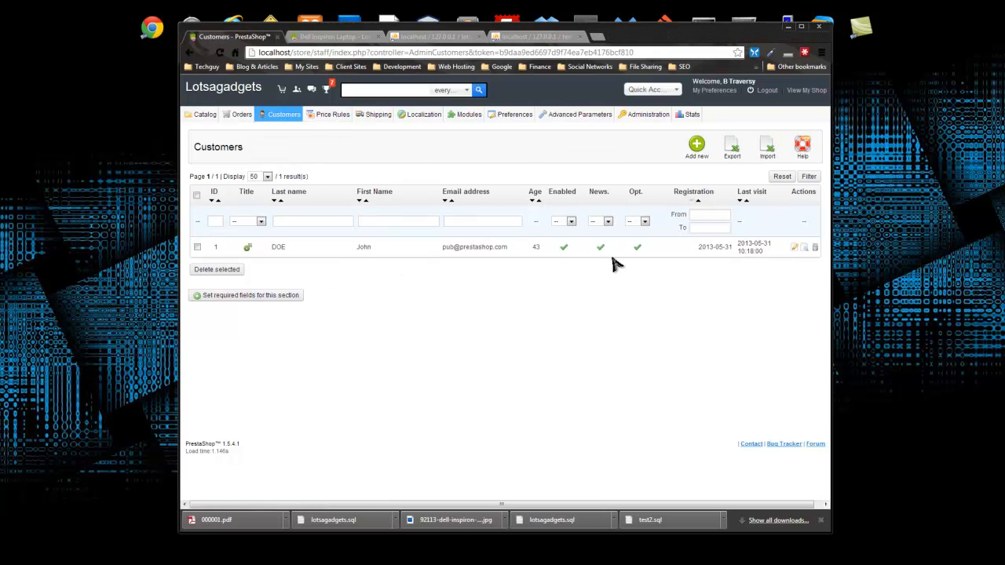
- Start a new Mr. customer and enter first name, last name, e-mail and password
{"action": "left_click", "coordinate": [697, 145]}
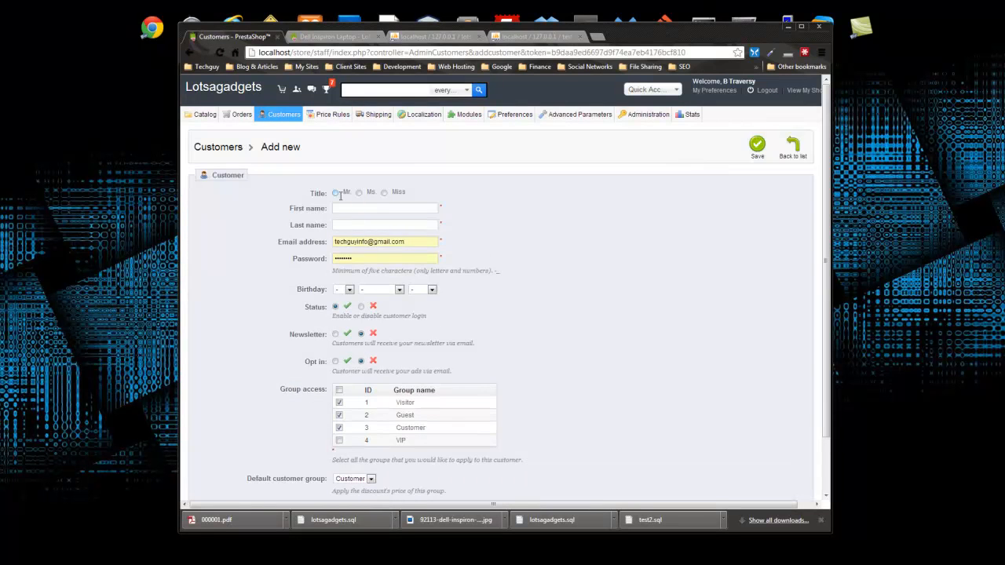
{"action": "left_click", "coordinate": [337, 193]}
{"action": "left_click", "coordinate": [343, 208]}
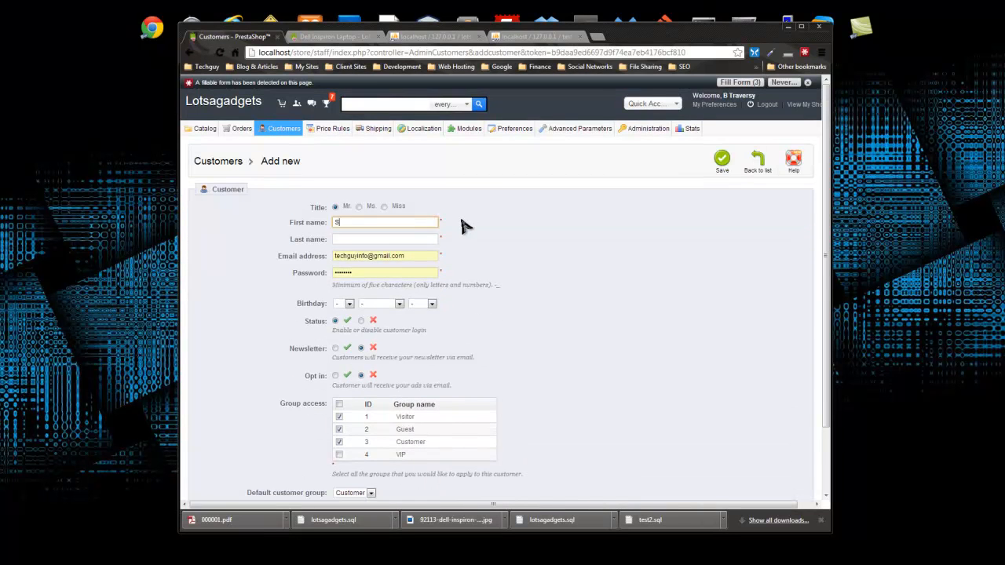
{"action": "left_click", "coordinate": [536, 236]}
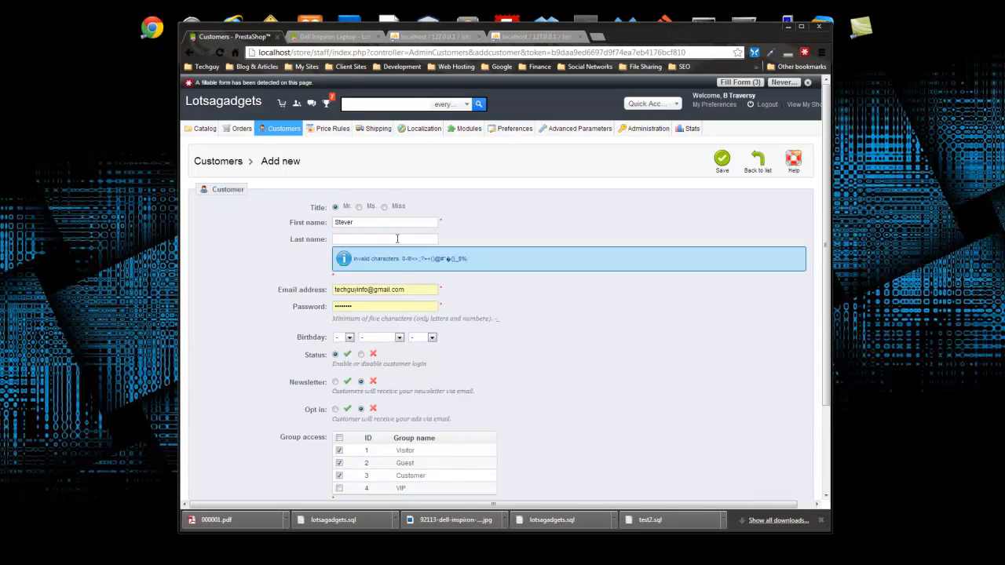
{"action": "left_click", "coordinate": [378, 224]}
{"action": "left_click", "coordinate": [354, 239]}
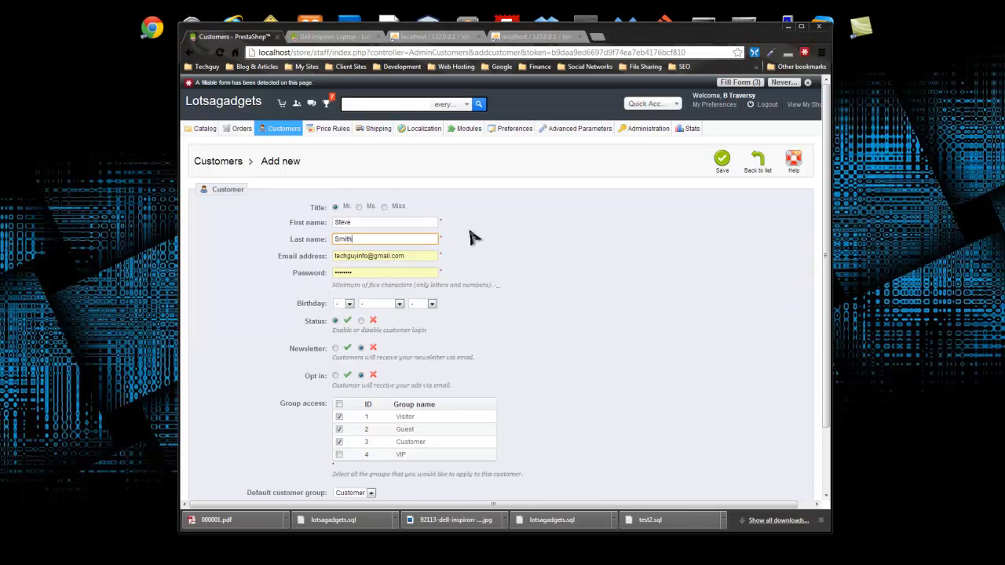
{"action": "left_click", "coordinate": [376, 257]}
{"action": "left_click_drag", "start_coordinate": [417, 258], "coordinate": [320, 259]}
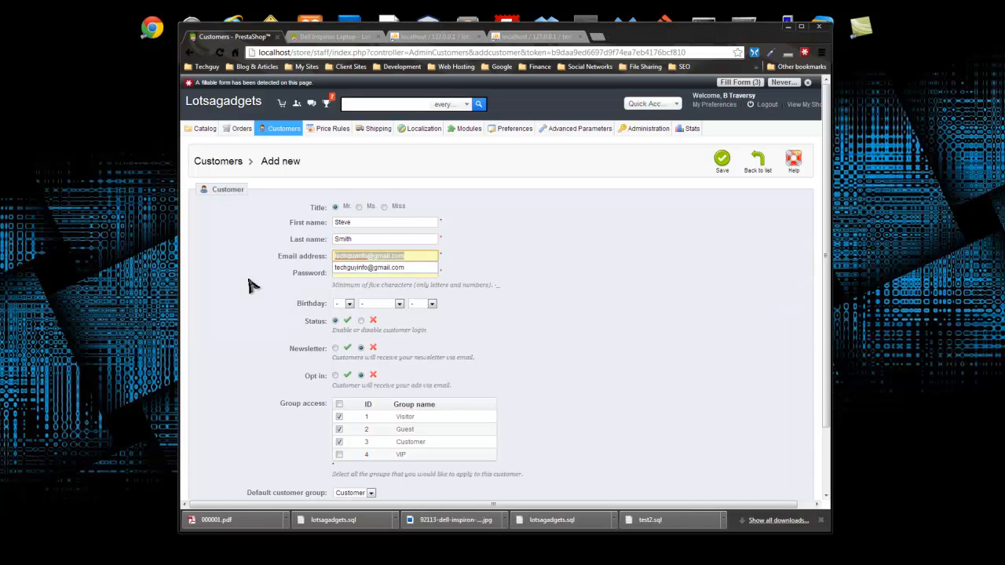
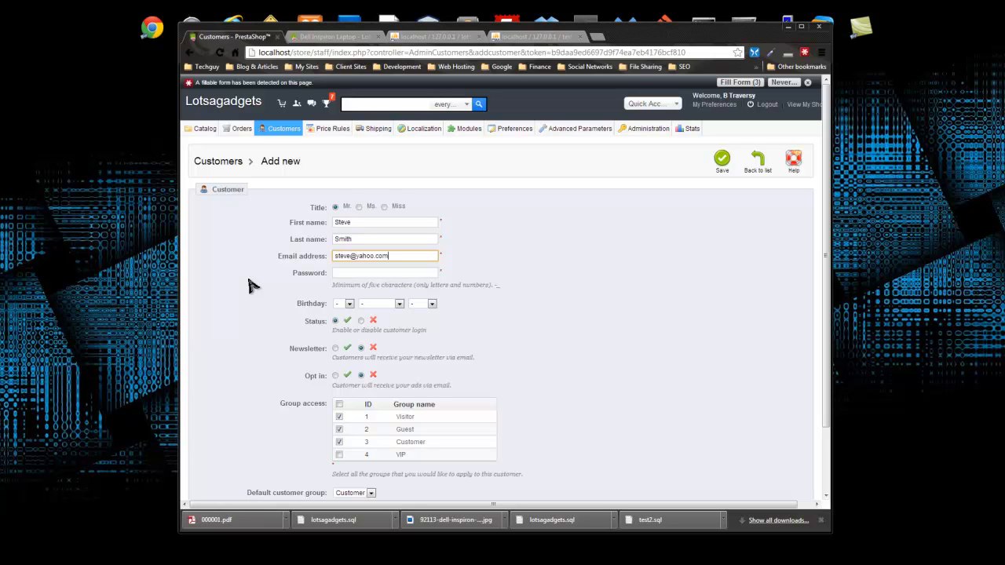
{"action": "key", "text": "Tab"}
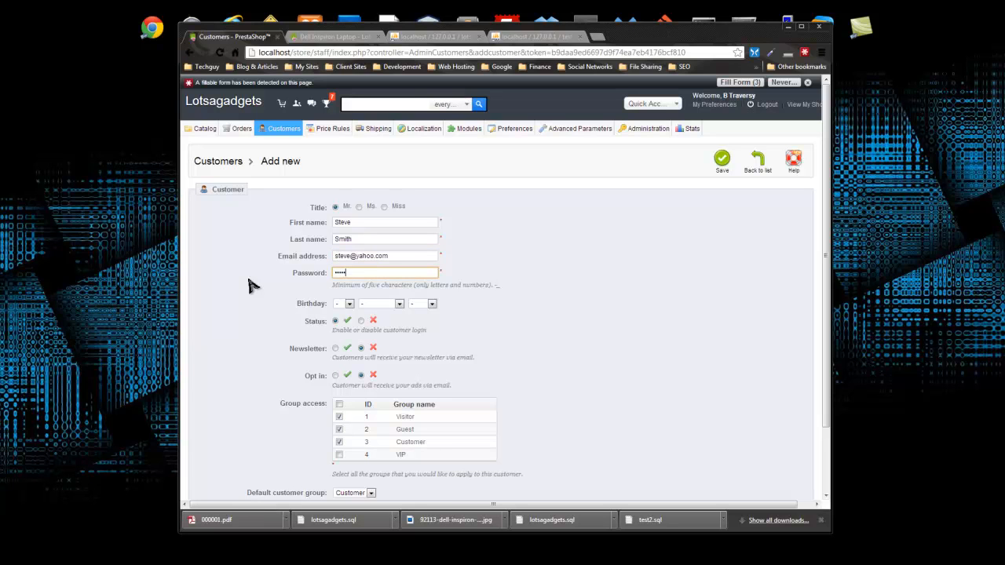
- Set the customer's birthday to 1 February 1977
{"action": "left_click", "coordinate": [343, 304]}
{"action": "left_click", "coordinate": [340, 321]}
{"action": "left_click", "coordinate": [382, 304]}
{"action": "left_click", "coordinate": [382, 331]}
{"action": "left_click", "coordinate": [428, 305]}
{"action": "left_click_drag", "start_coordinate": [432, 332], "coordinate": [430, 365]}
{"action": "left_click", "coordinate": [422, 401]}
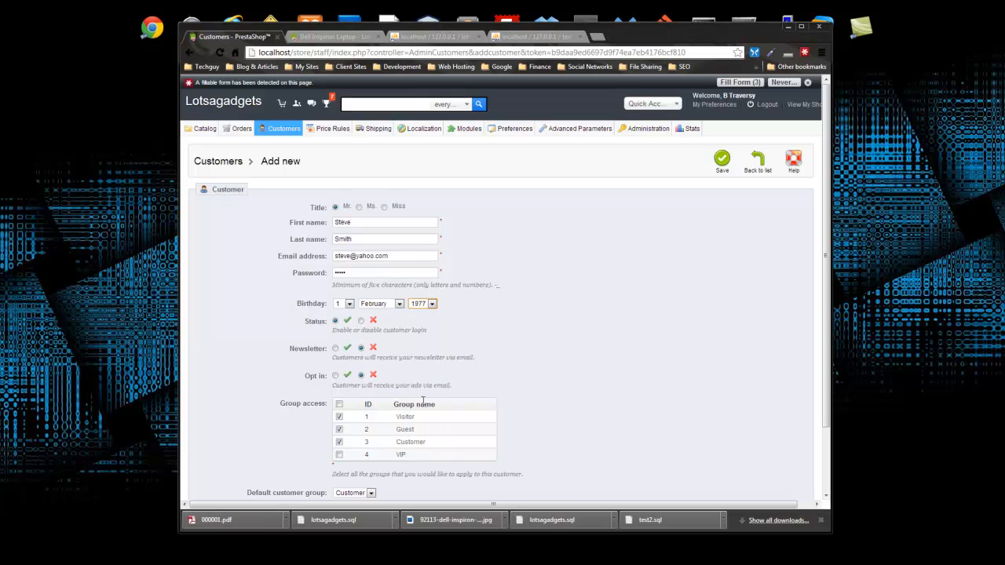
- Keep only the Customer and VIP groups, make VIP the default group, and save
{"action": "scroll", "coordinate": [298, 330], "scroll_direction": "down", "scroll_amount": 2}
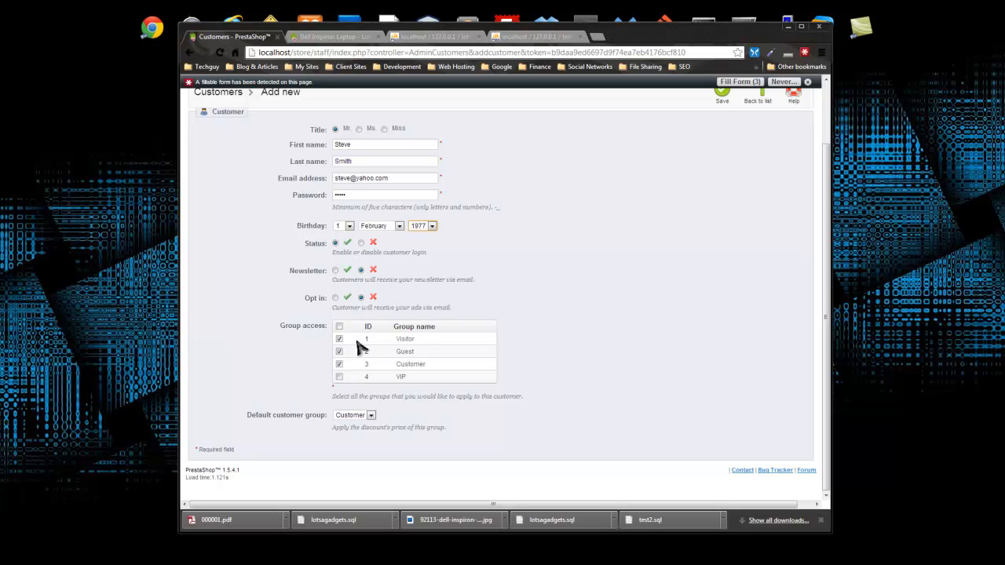
{"action": "left_click", "coordinate": [339, 377]}
{"action": "left_click", "coordinate": [339, 340]}
{"action": "left_click", "coordinate": [339, 352]}
{"action": "left_click", "coordinate": [369, 419]}
{"action": "left_click", "coordinate": [354, 457]}
{"action": "scroll", "coordinate": [416, 427], "scroll_direction": "up", "scroll_amount": 3}
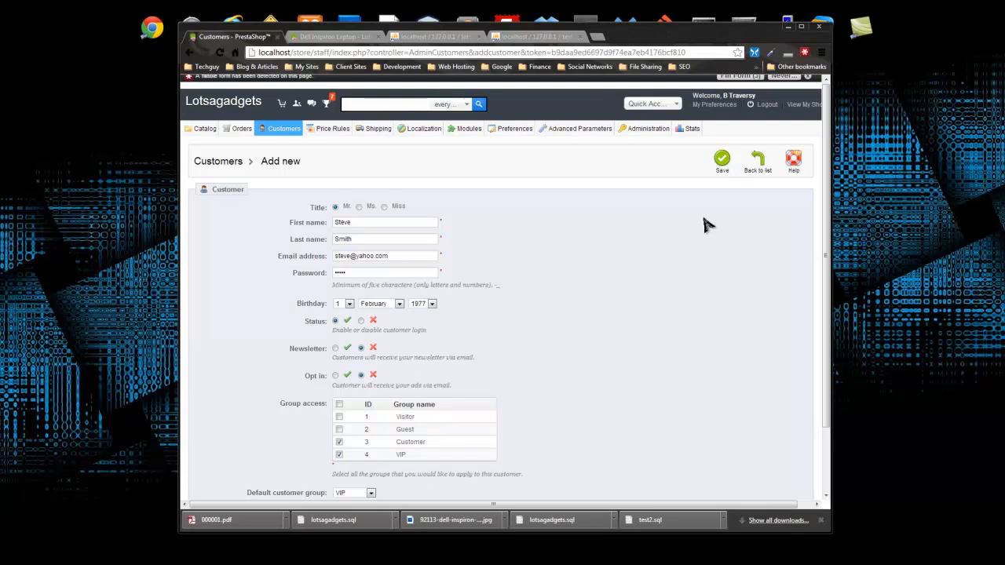
{"action": "left_click", "coordinate": [724, 164]}
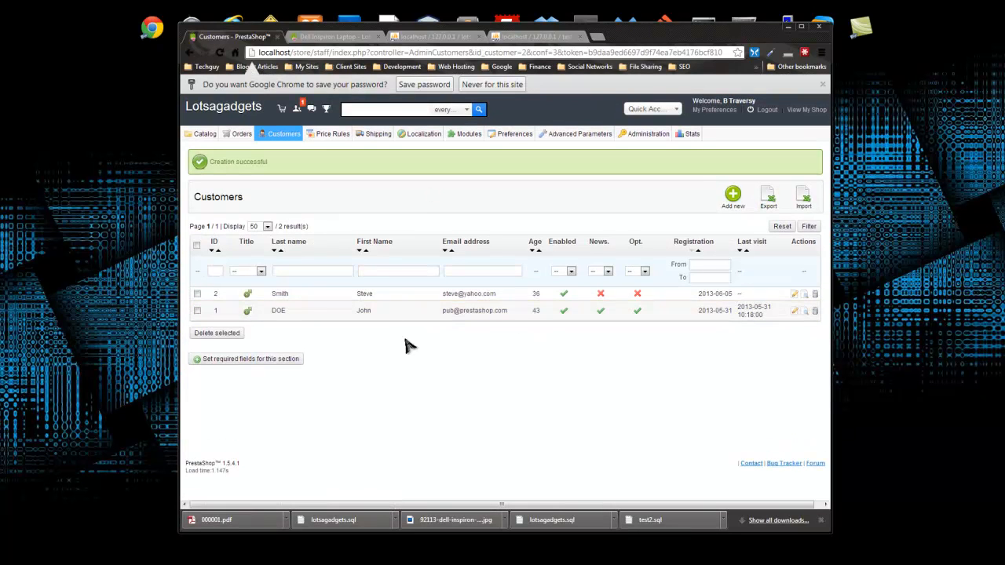
- Review the new customer's details, go back to the customers list, then open Addresses
{"action": "left_click", "coordinate": [281, 295]}
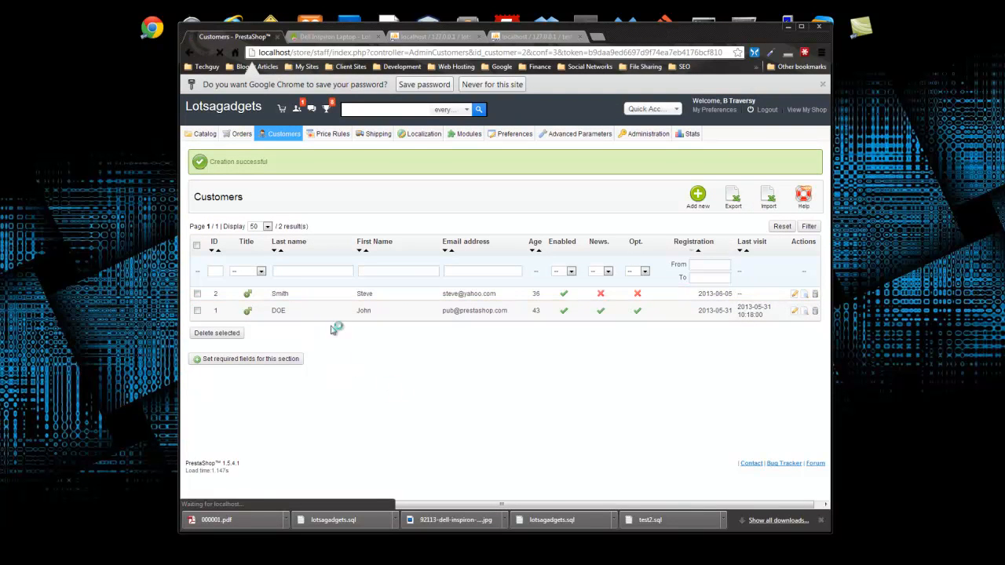
{"action": "scroll", "coordinate": [291, 208], "scroll_direction": "down", "scroll_amount": 1}
{"action": "scroll", "coordinate": [315, 213], "scroll_direction": "up", "scroll_amount": 1}
{"action": "scroll", "coordinate": [424, 371], "scroll_direction": "down", "scroll_amount": 1}
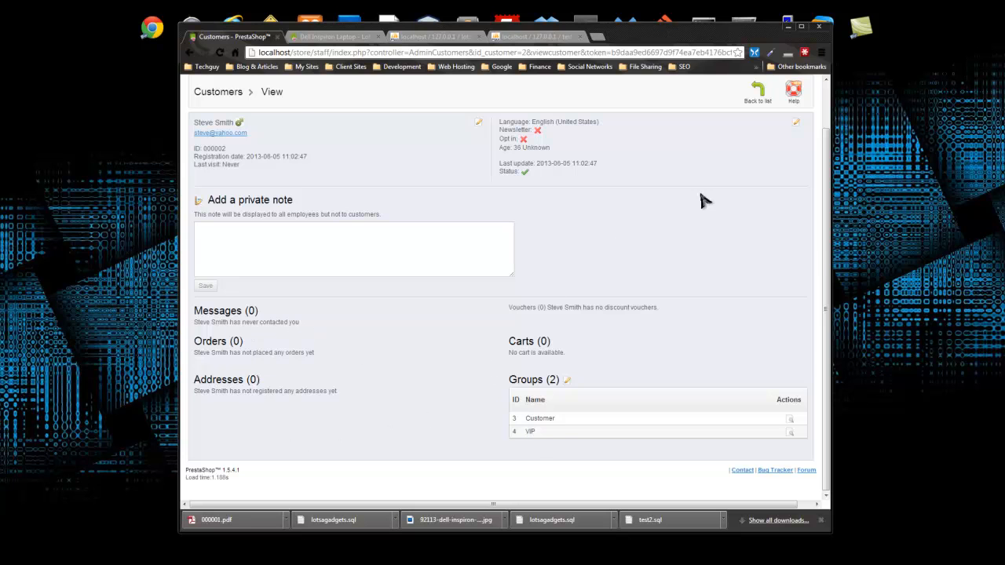
{"action": "scroll", "coordinate": [741, 182], "scroll_direction": "up", "scroll_amount": 1}
{"action": "left_click", "coordinate": [757, 145]}
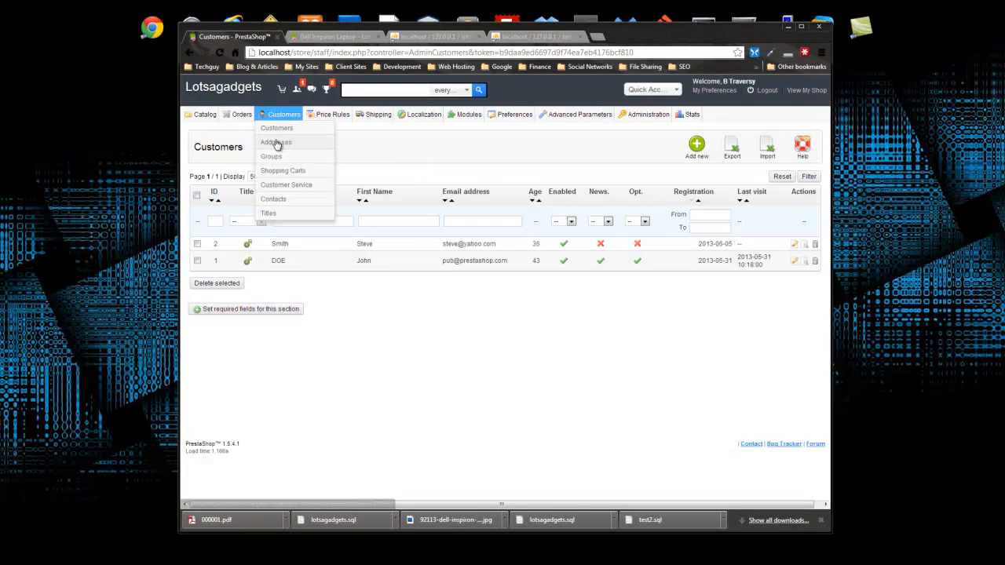
{"action": "left_click", "coordinate": [275, 142]}
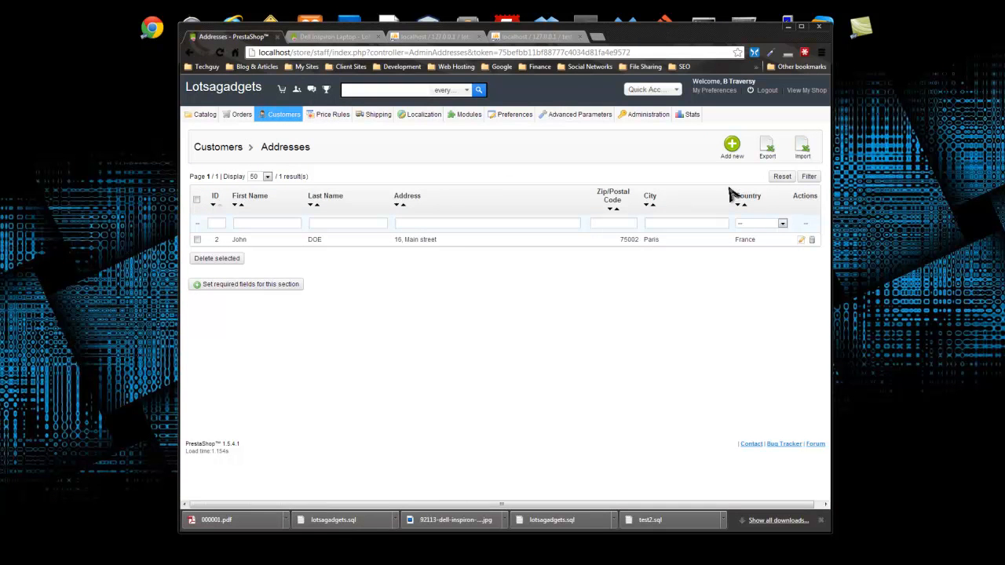
- Cancel an accidental address-list export and open a blank new-address form
{"action": "left_click", "coordinate": [736, 147]}
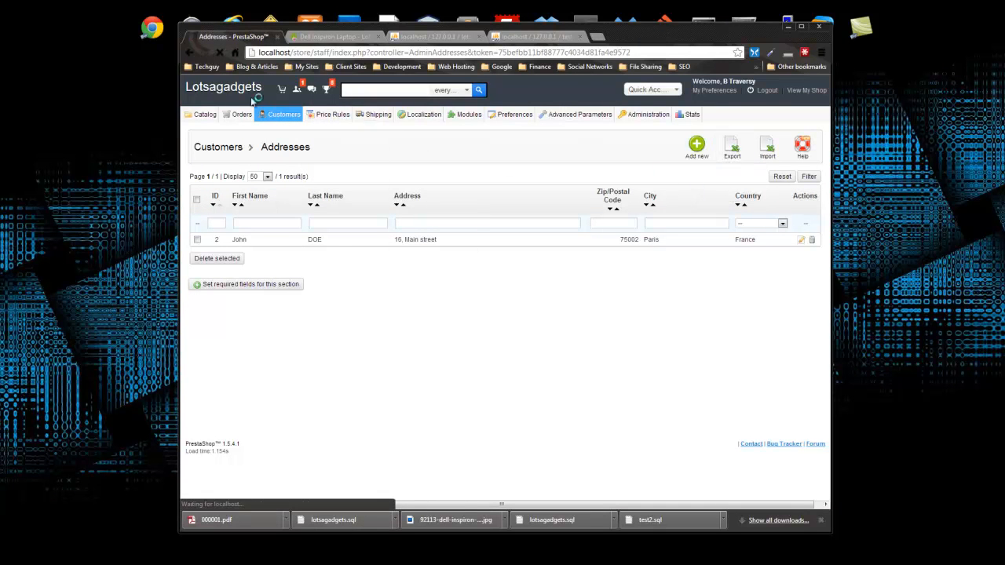
{"action": "left_click", "coordinate": [761, 29]}
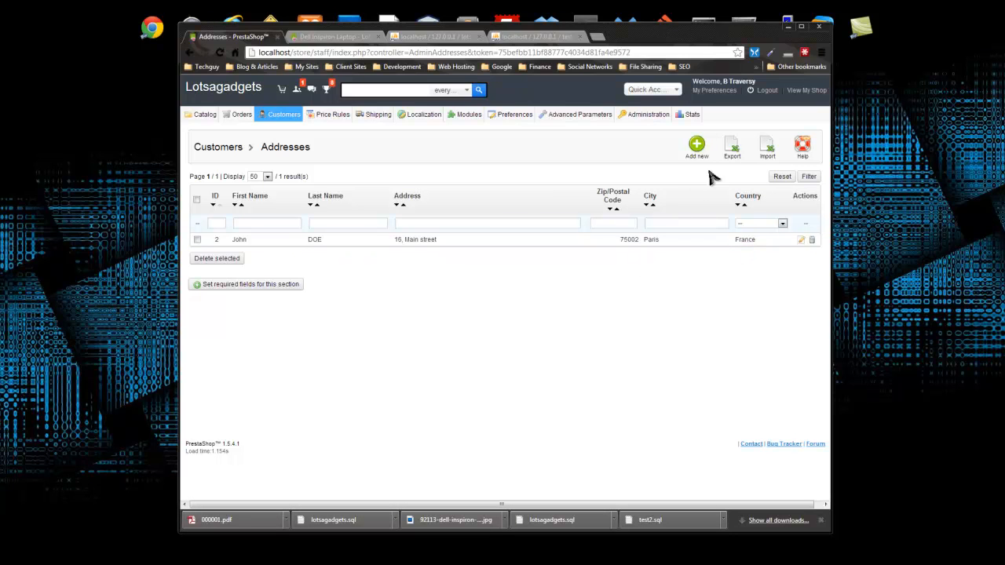
{"action": "left_click", "coordinate": [697, 146]}
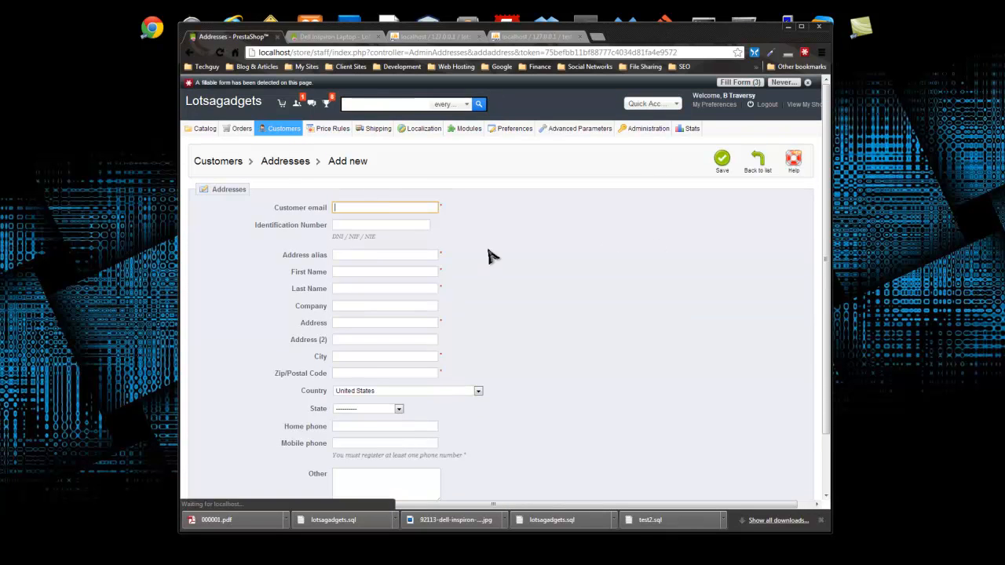
- Pick the customer's e-mail, fill the identification number, and set the alias to Shipping Address
{"action": "type", "text": "st"}
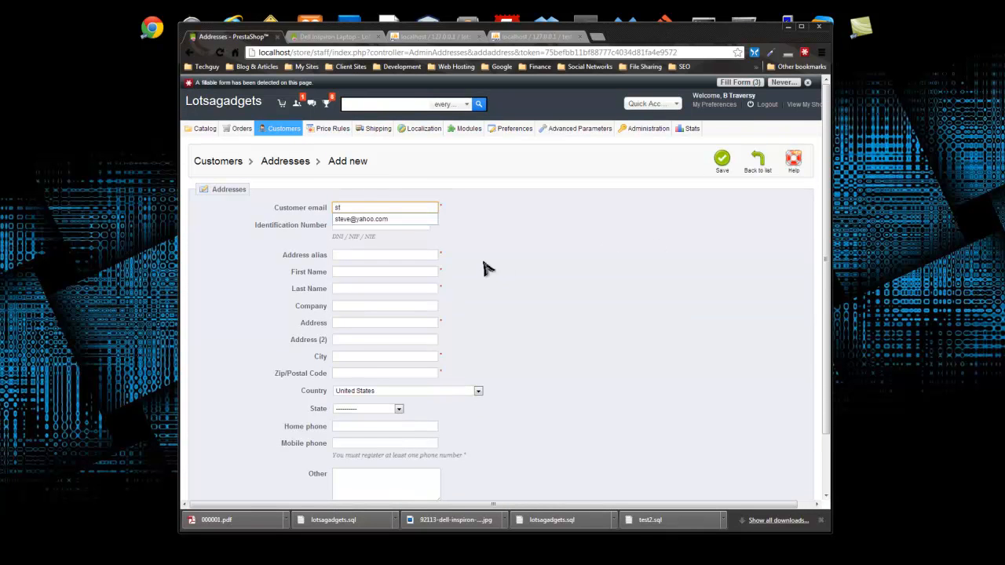
{"action": "left_click", "coordinate": [384, 219]}
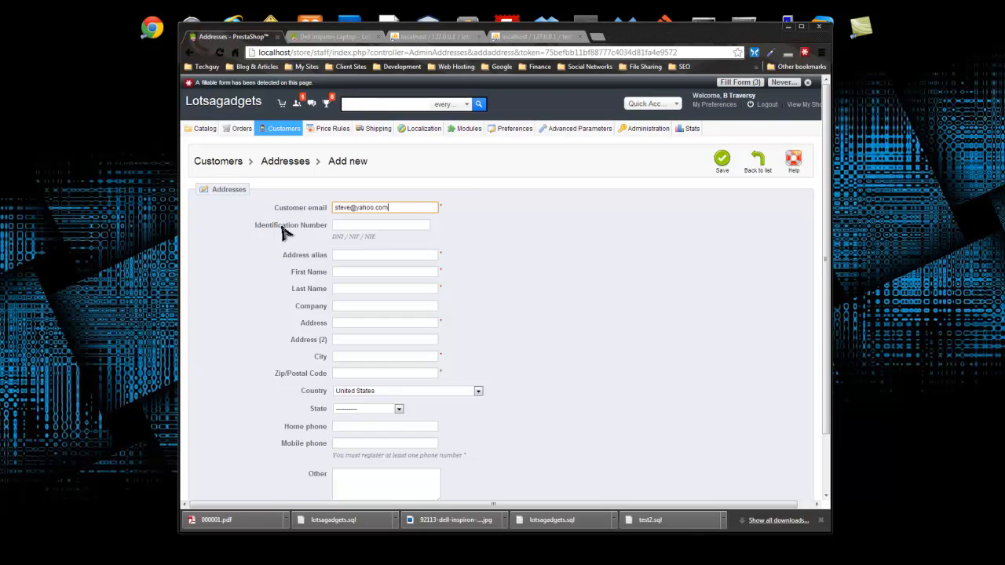
{"action": "left_click", "coordinate": [358, 223]}
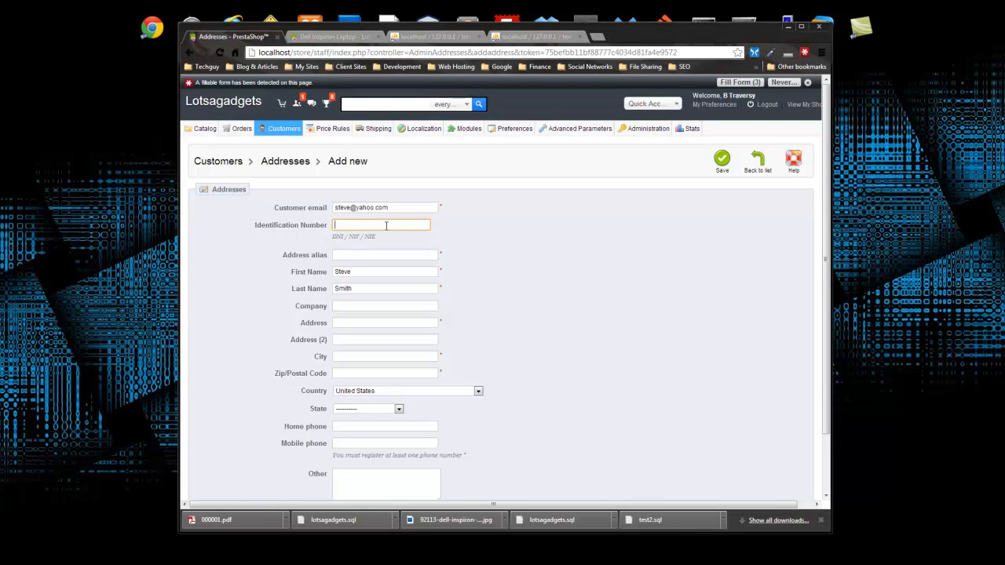
{"action": "type", "text": "2"}
{"action": "key", "text": "Tab"}
{"action": "scroll", "coordinate": [471, 229], "scroll_direction": "down", "scroll_amount": 2}
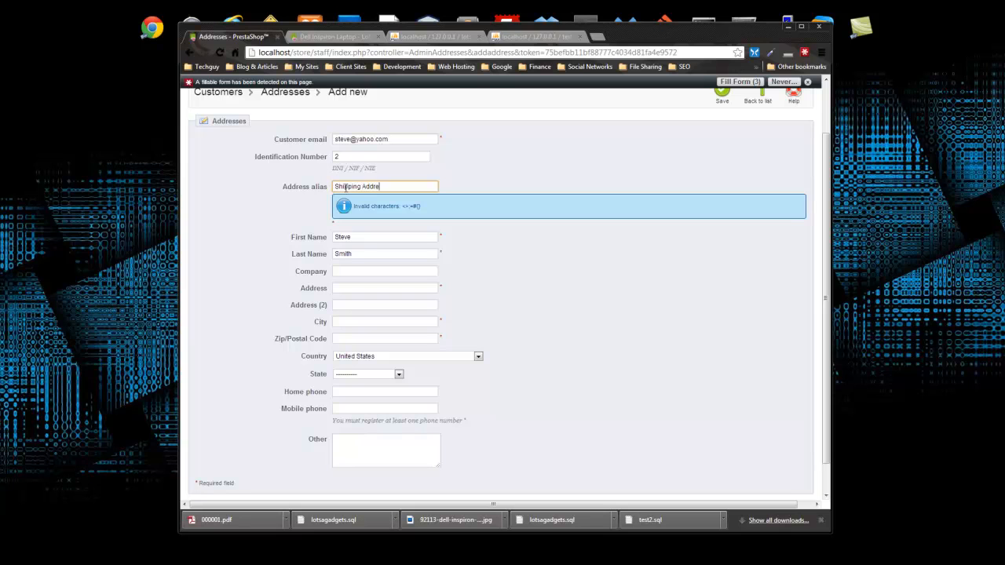
{"action": "left_click", "coordinate": [265, 231]}
- Enter company 'Some Company', street 55 Main st, city Miami and postcode 09283
{"action": "left_click", "coordinate": [373, 240]}
{"action": "left_click", "coordinate": [394, 284]}
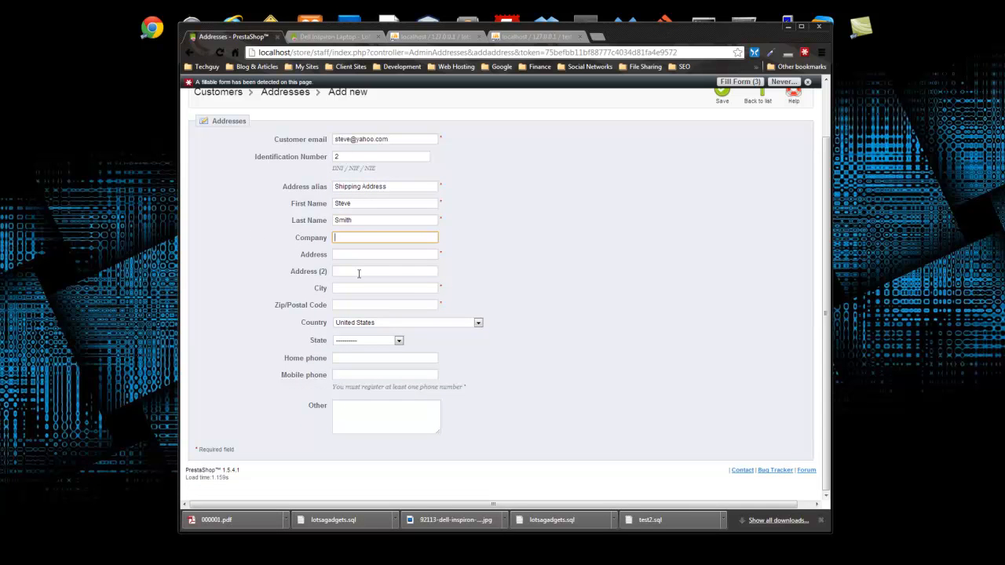
{"action": "type", "text": "Some Company"}
{"action": "key", "text": "Tab"}
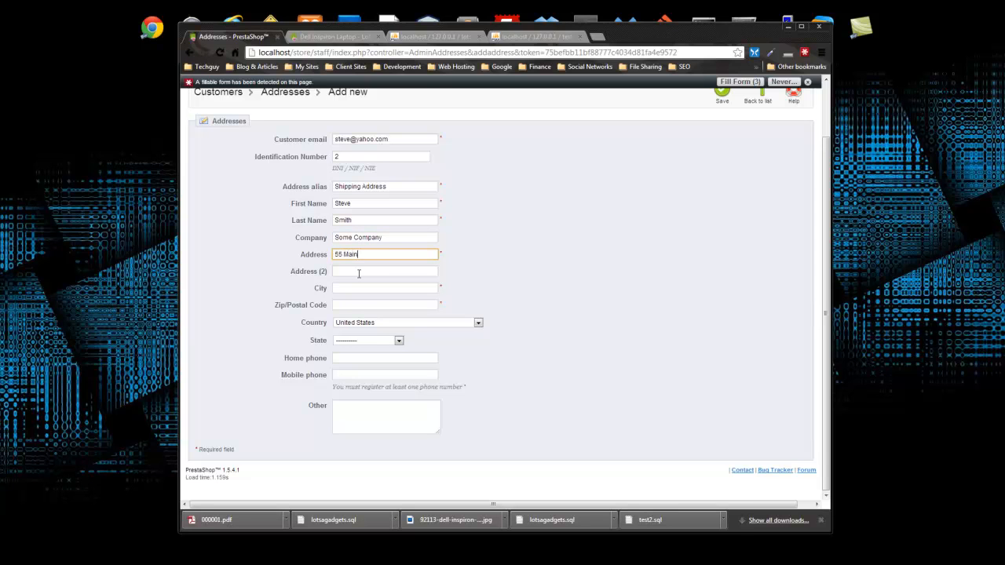
{"action": "key", "text": "Tab"}
{"action": "key", "text": "Tab"}
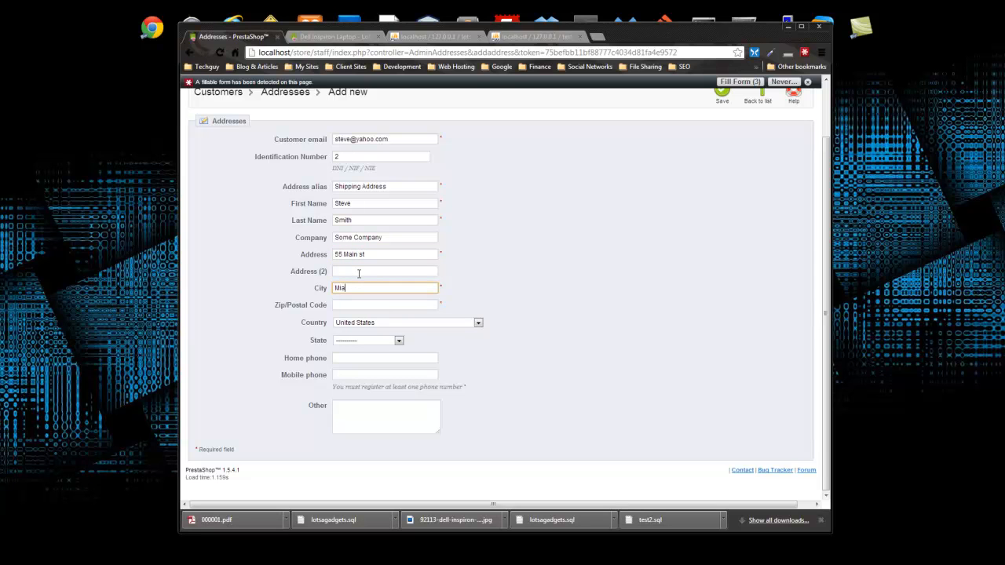
{"action": "type", "text": "Miami"}
{"action": "key", "text": "Tab"}
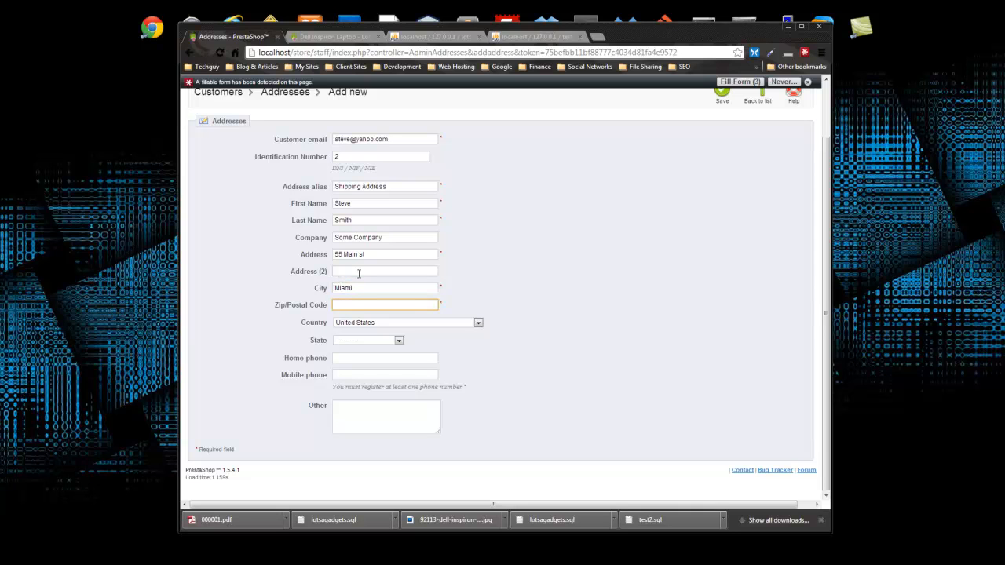
{"action": "type", "text": "09"}
- Choose Florida as the state, fill in the phone numbers, and save the address
{"action": "left_click", "coordinate": [379, 340]}
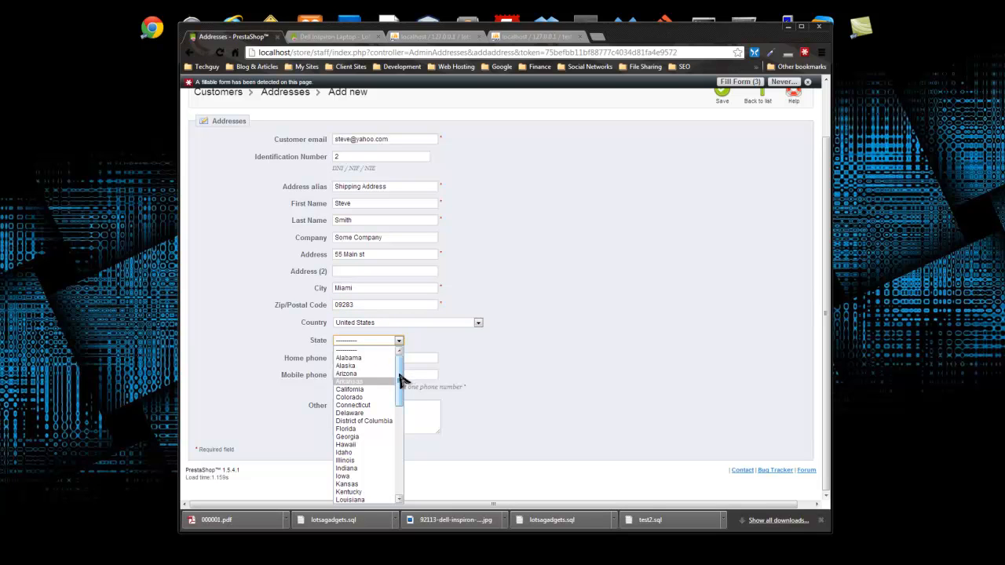
{"action": "left_click_drag", "start_coordinate": [399, 374], "coordinate": [395, 391]}
{"action": "left_click", "coordinate": [369, 378]}
{"action": "left_click", "coordinate": [354, 357]}
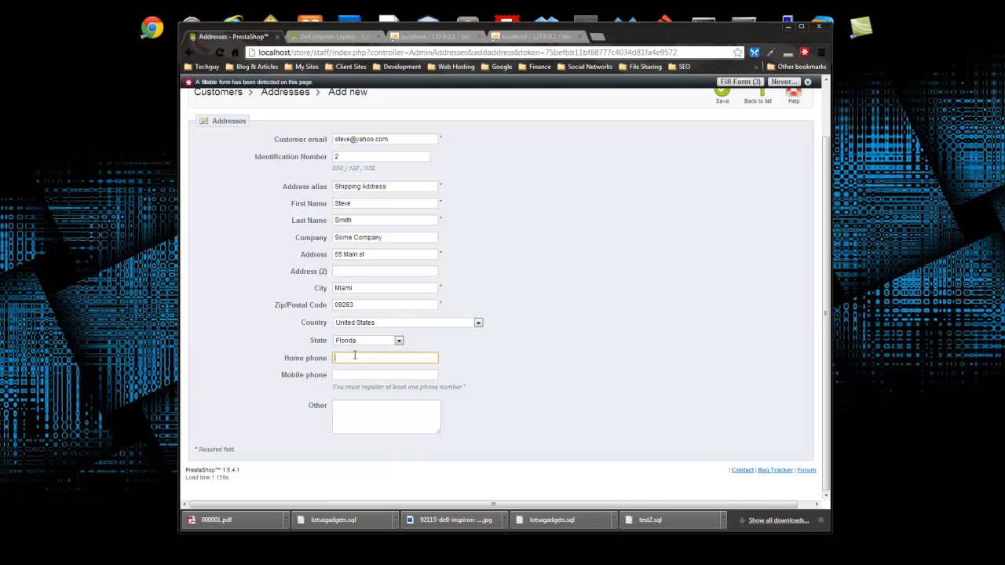
{"action": "type", "text": "555"}
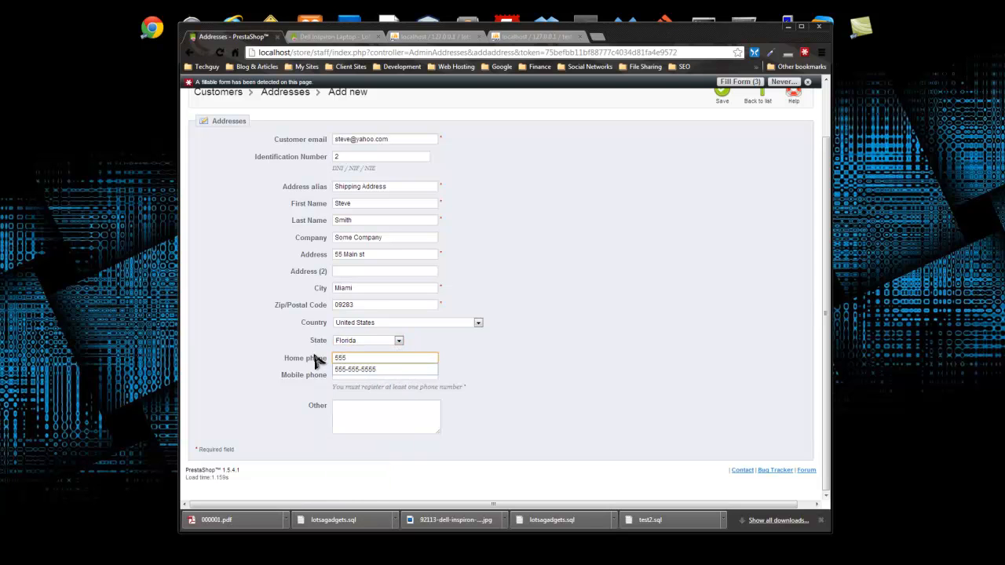
{"action": "left_click", "coordinate": [381, 370]}
{"action": "left_click", "coordinate": [372, 375]}
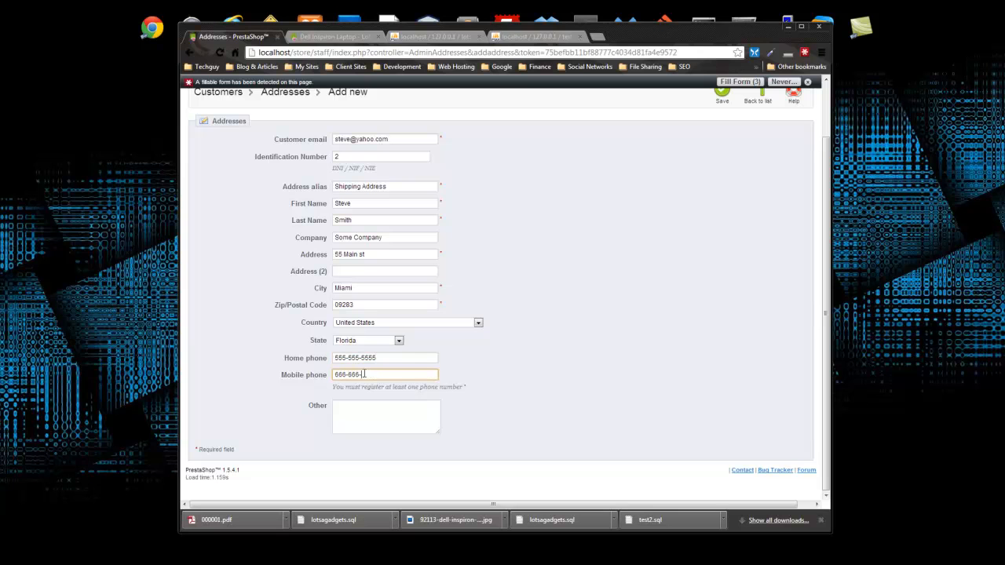
{"action": "scroll", "coordinate": [624, 354], "scroll_direction": "up", "scroll_amount": 2}
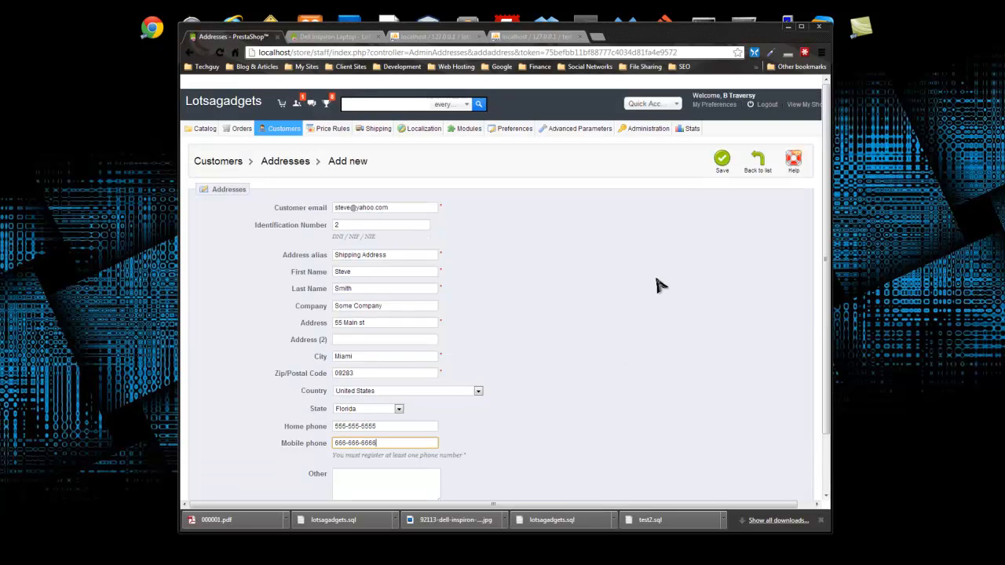
{"action": "left_click", "coordinate": [719, 162]}
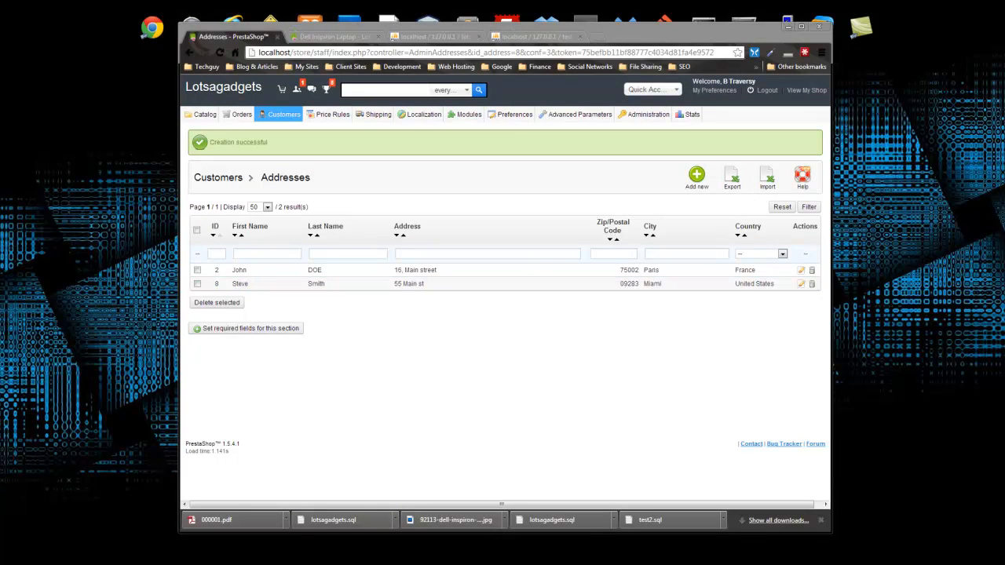
- Go to the Customers list and scroll through it to review both customers
{"action": "left_click", "coordinate": [284, 116]}
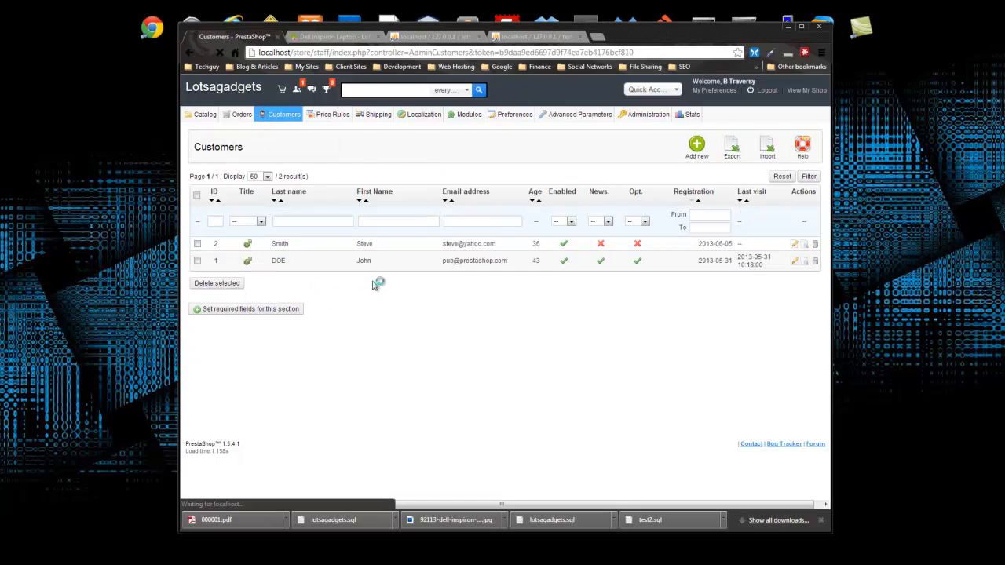
{"action": "scroll", "coordinate": [377, 285], "scroll_direction": "down", "scroll_amount": 2}
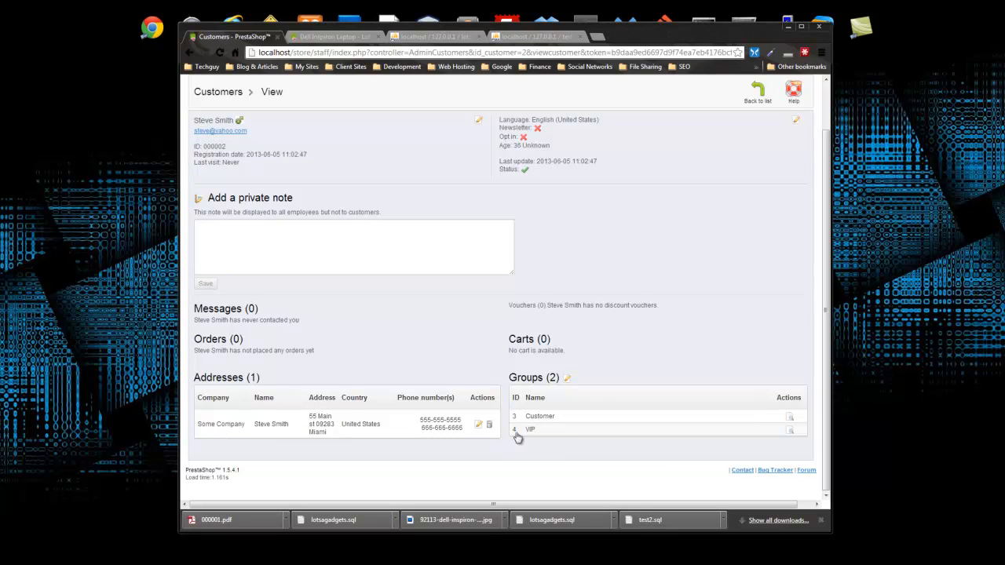
{"action": "scroll", "coordinate": [614, 329], "scroll_direction": "up", "scroll_amount": 2}
{"action": "mouse_move", "coordinate": [293, 120]}
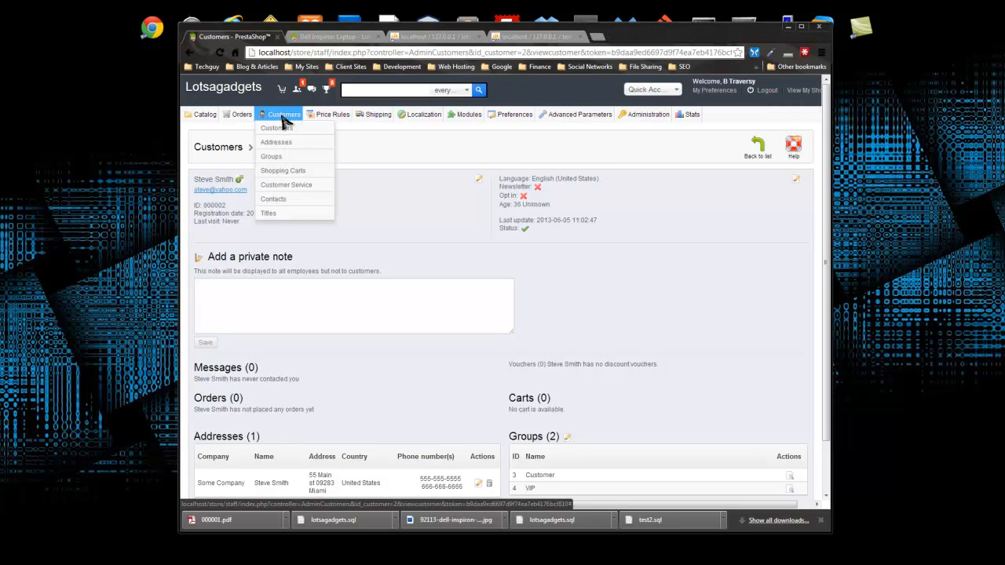
- Start a new order, dismiss the new-customer form unsaved, and search customers by first name
{"action": "mouse_move", "coordinate": [249, 119]}
{"action": "left_click", "coordinate": [230, 129]}
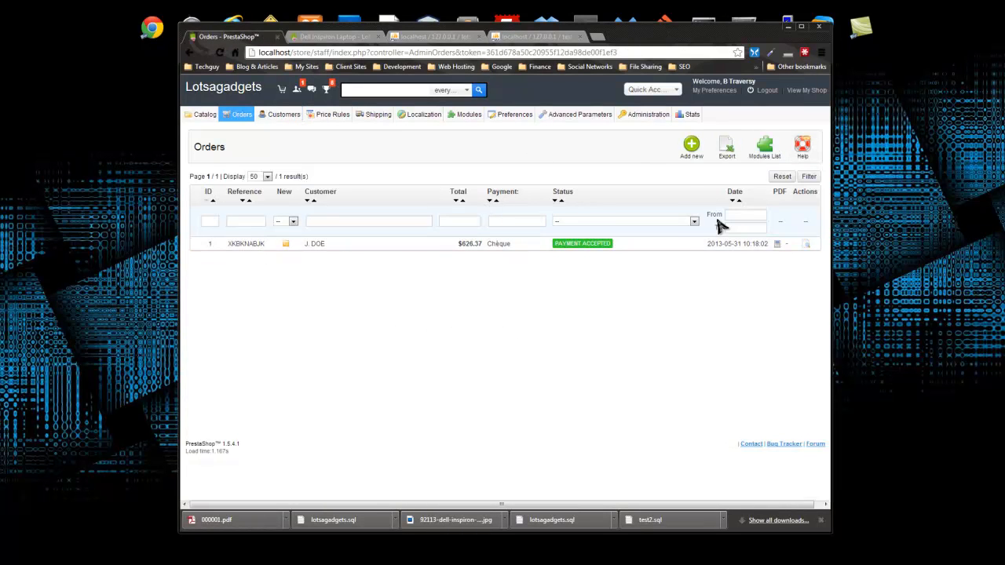
{"action": "left_click", "coordinate": [692, 150]}
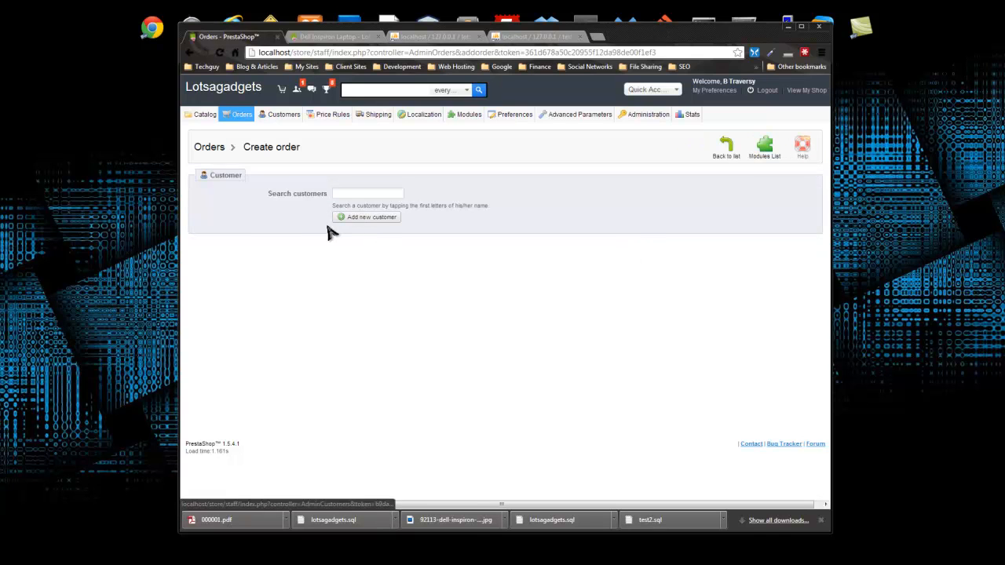
{"action": "left_click", "coordinate": [361, 219]}
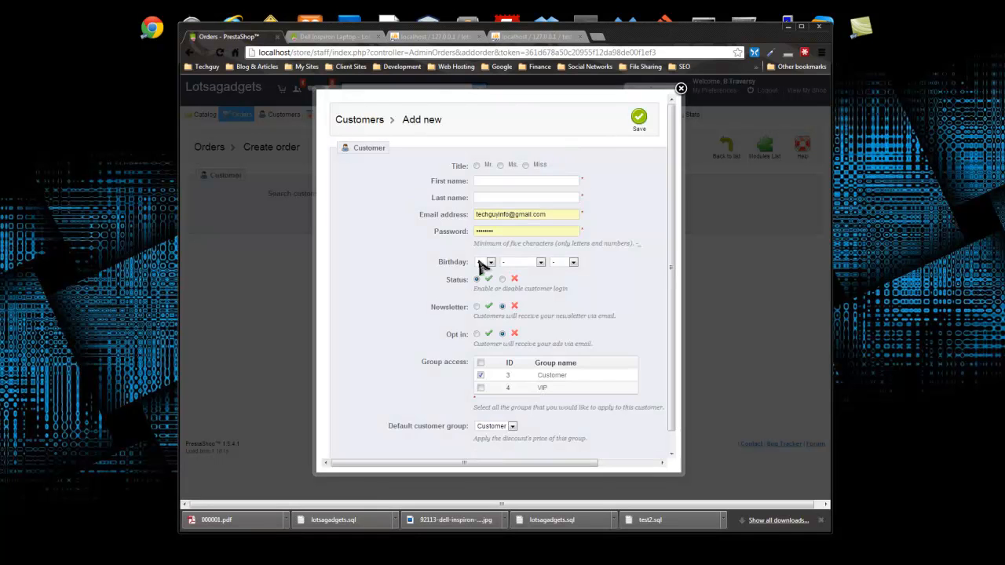
{"action": "scroll", "coordinate": [550, 312], "scroll_direction": "down", "scroll_amount": 1}
{"action": "left_click", "coordinate": [681, 88]}
{"action": "left_click", "coordinate": [375, 195]}
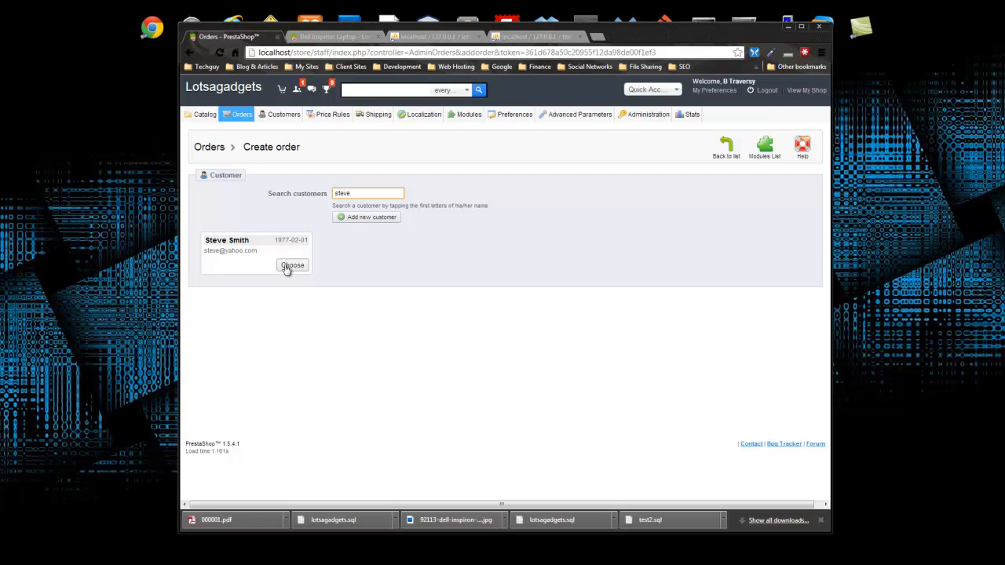
- Choose the found customer, search 'dimension', and add one Dell Dimension 4500 PC to the cart
{"action": "left_click", "coordinate": [292, 266]}
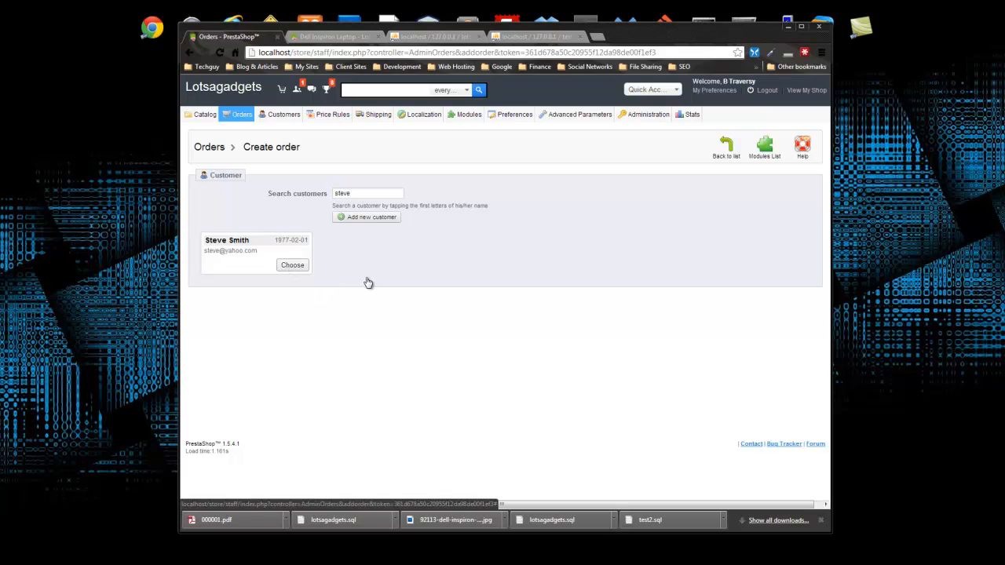
{"action": "scroll", "coordinate": [424, 241], "scroll_direction": "down", "scroll_amount": 3}
{"action": "scroll", "coordinate": [428, 241], "scroll_direction": "down", "scroll_amount": 1}
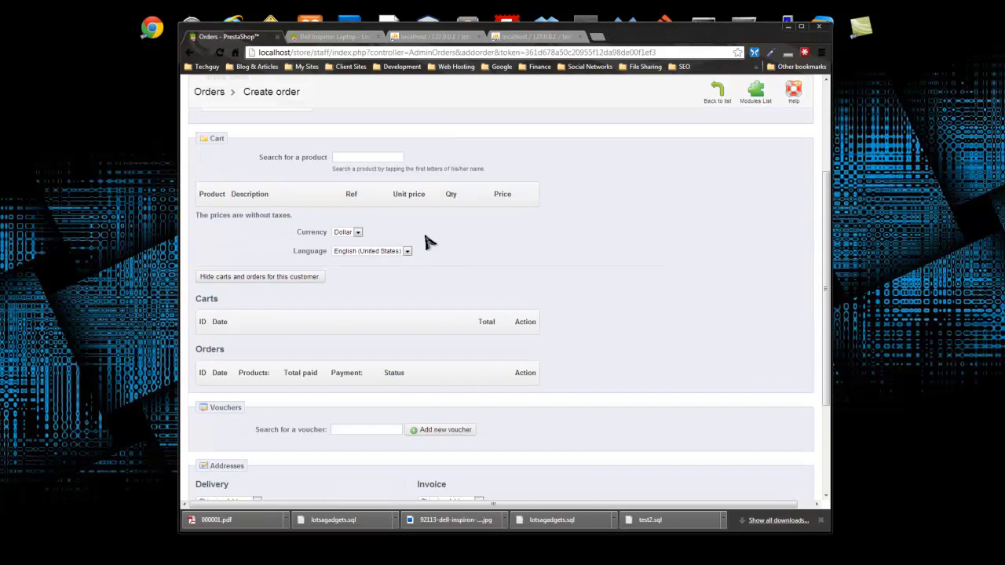
{"action": "left_click", "coordinate": [363, 157]}
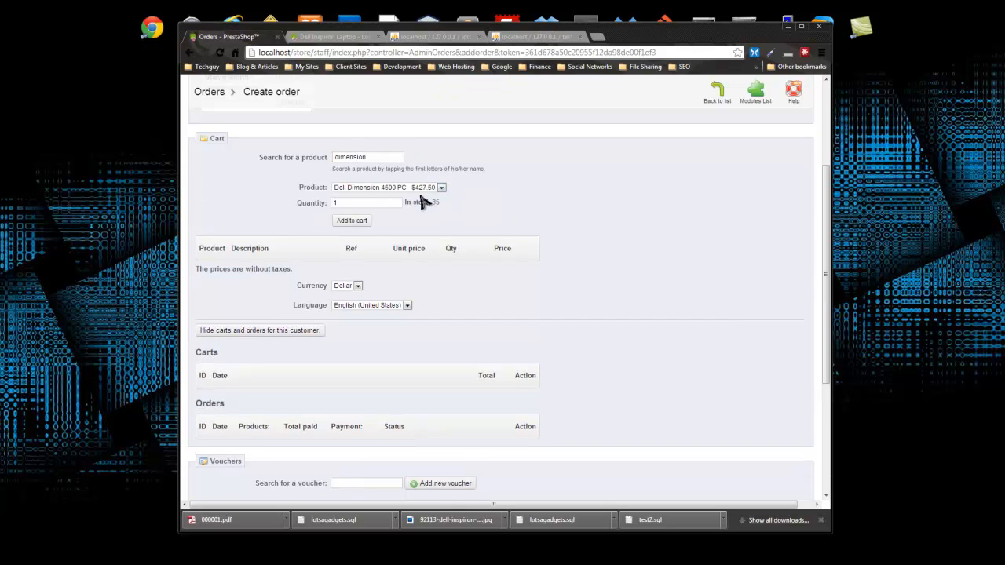
{"action": "left_click", "coordinate": [418, 190]}
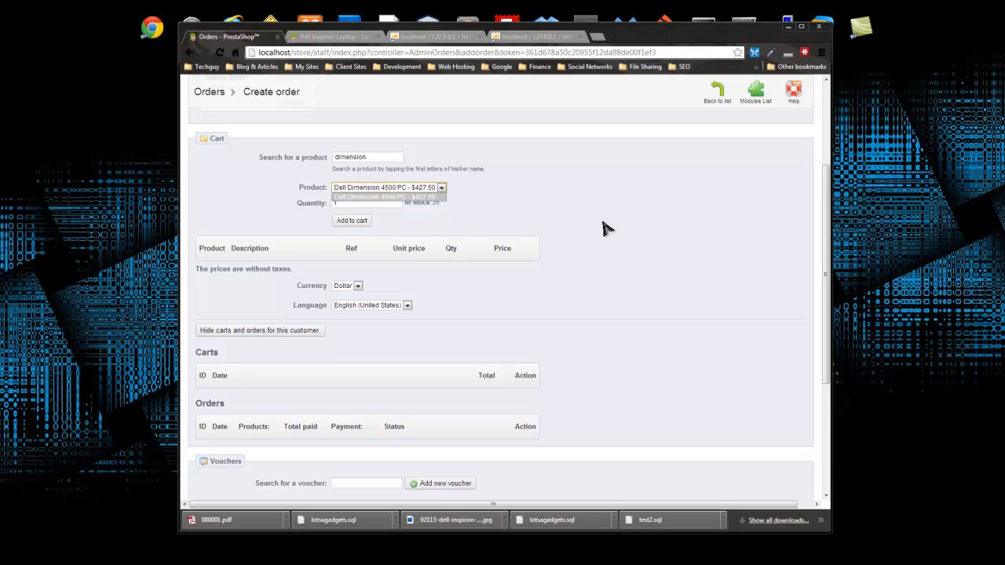
{"action": "scroll", "coordinate": [605, 227], "scroll_direction": "up", "scroll_amount": 2}
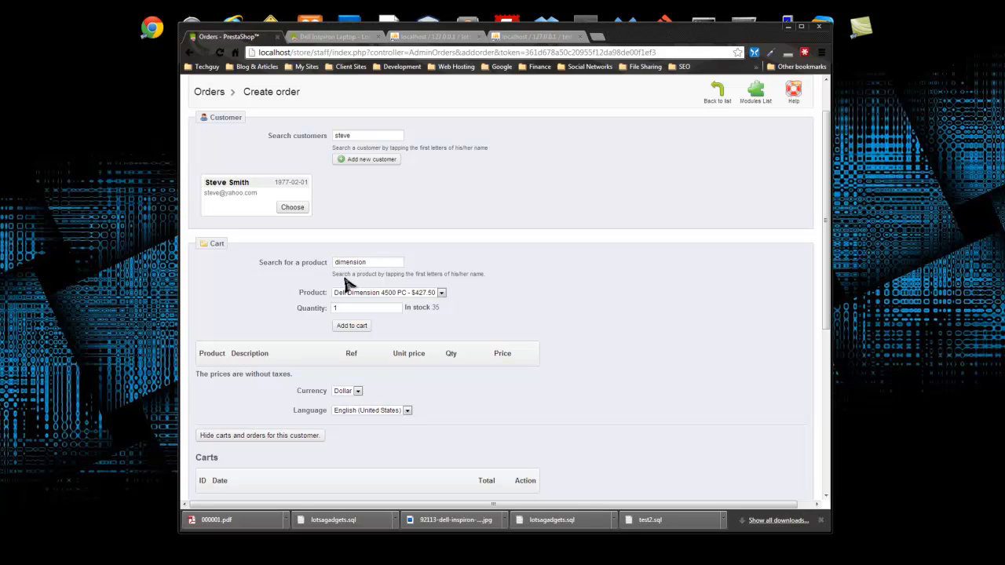
{"action": "left_click", "coordinate": [434, 296]}
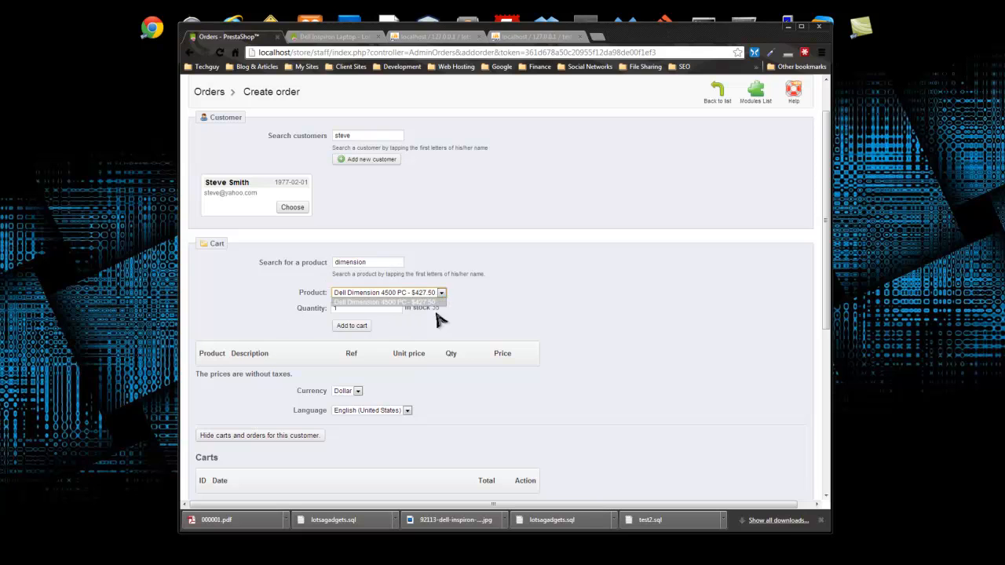
{"action": "left_click", "coordinate": [539, 321]}
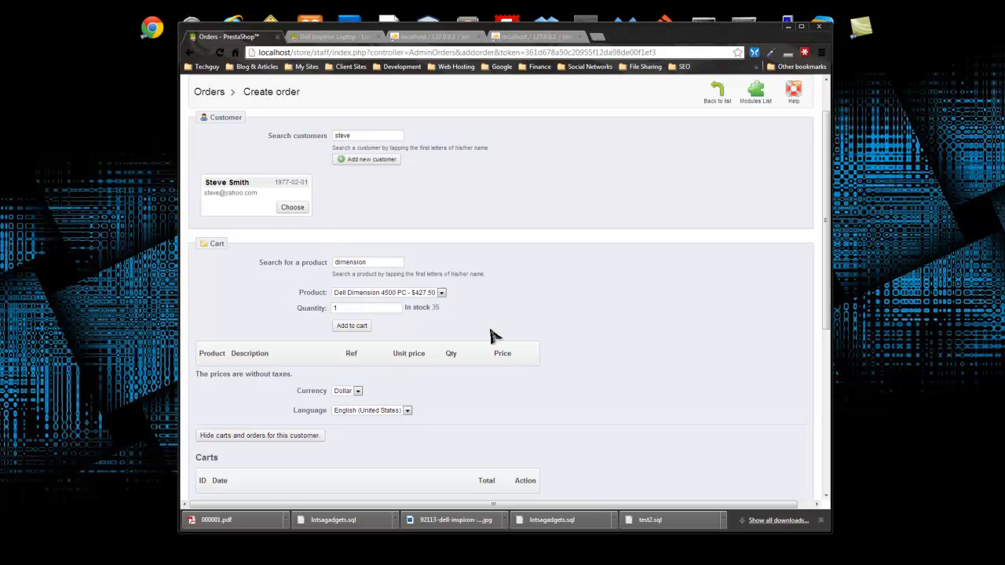
{"action": "scroll", "coordinate": [456, 338], "scroll_direction": "down", "scroll_amount": 2}
{"action": "scroll", "coordinate": [377, 220], "scroll_direction": "up", "scroll_amount": 1}
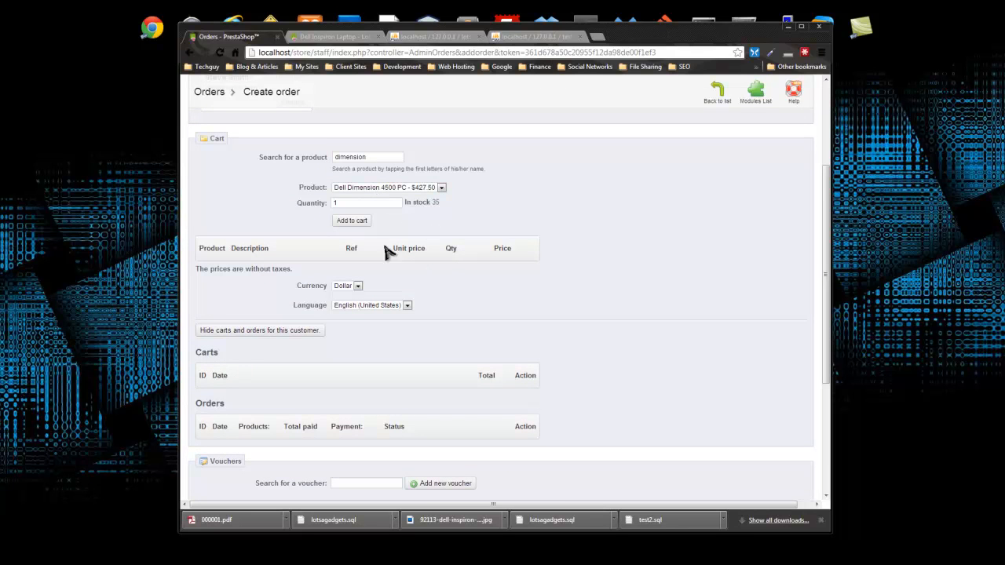
{"action": "left_click", "coordinate": [349, 223]}
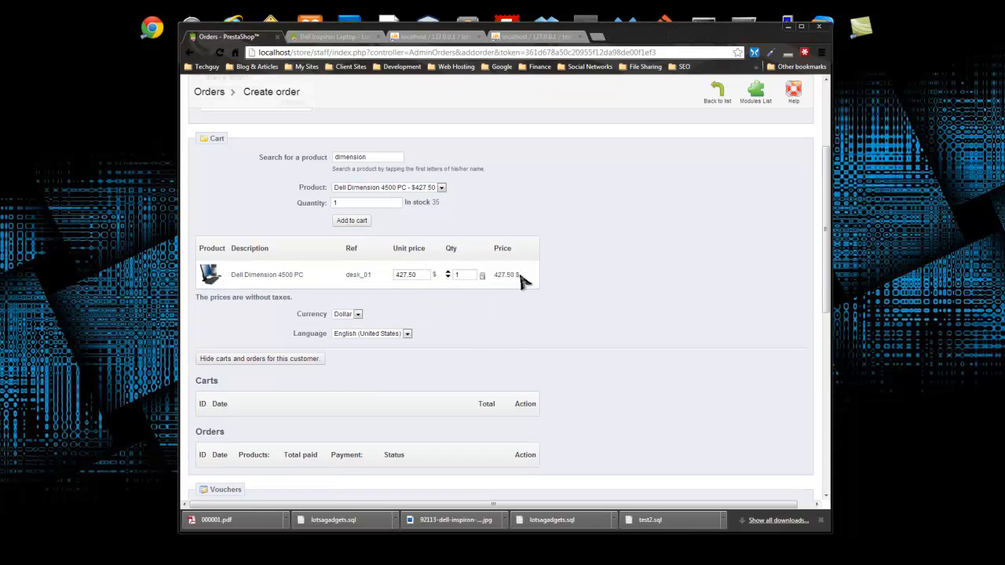
- Confirm Dollar as the order currency and English (United States) as the language
{"action": "scroll", "coordinate": [438, 313], "scroll_direction": "down", "scroll_amount": 3}
{"action": "left_click", "coordinate": [341, 209]}
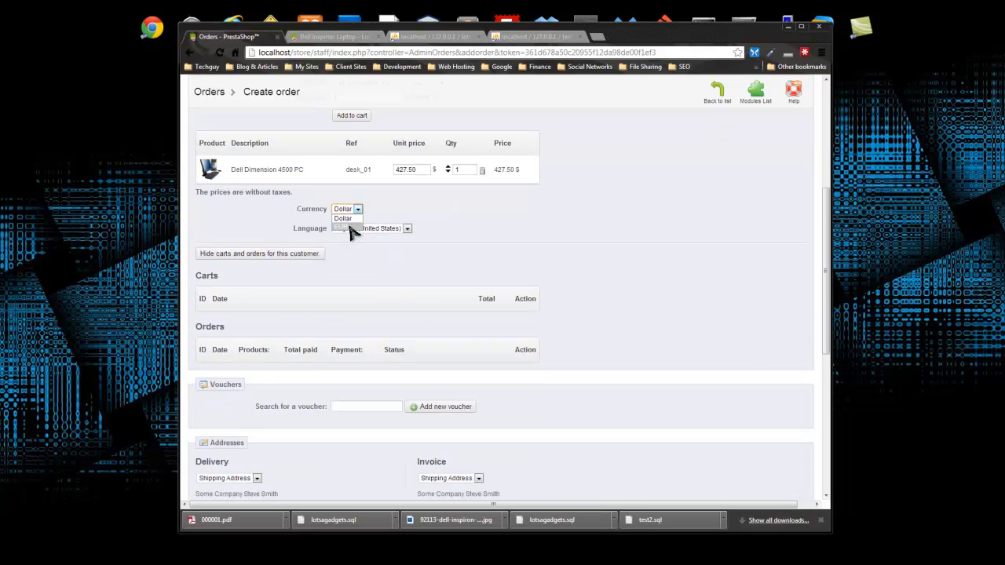
{"action": "left_click", "coordinate": [351, 227]}
{"action": "left_click", "coordinate": [407, 228]}
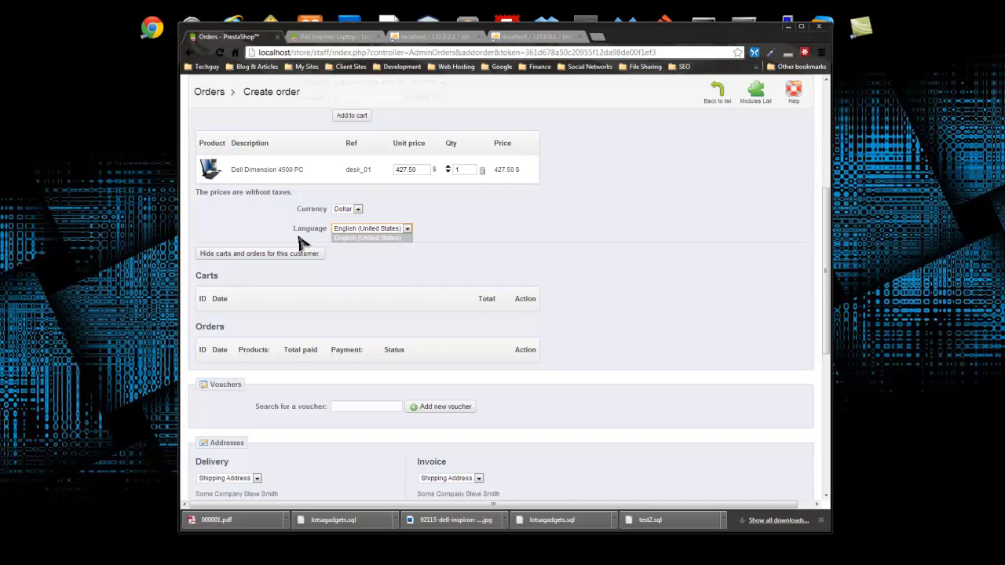
{"action": "left_click", "coordinate": [444, 233]}
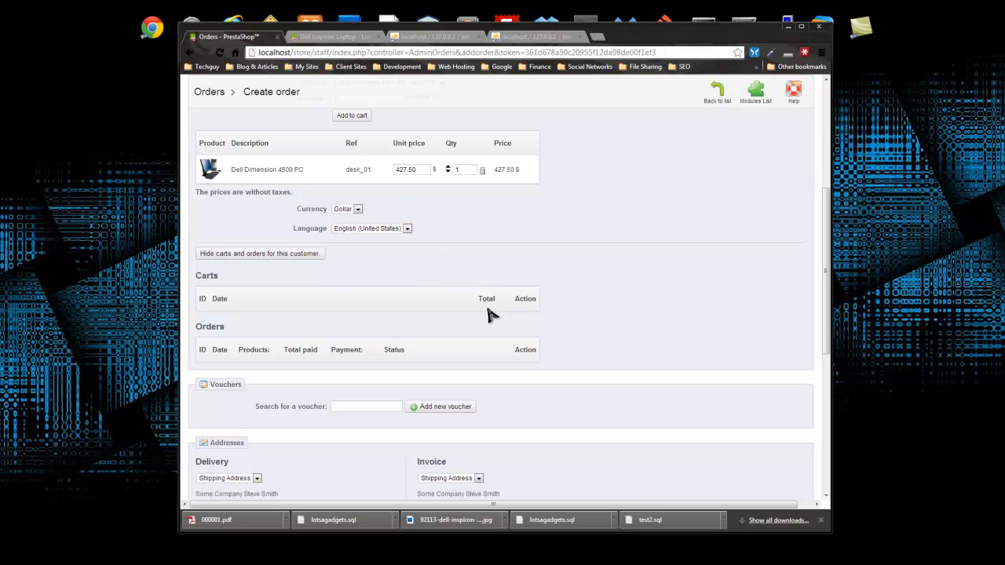
{"action": "scroll", "coordinate": [406, 265], "scroll_direction": "down", "scroll_amount": 3}
{"action": "scroll", "coordinate": [224, 205], "scroll_direction": "down", "scroll_amount": 1}
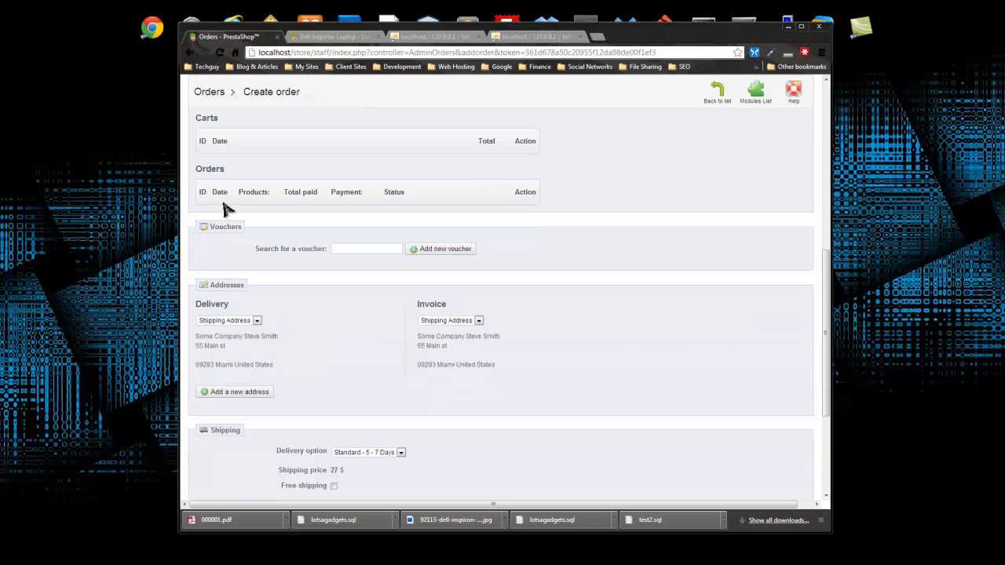
{"action": "left_click", "coordinate": [439, 252]}
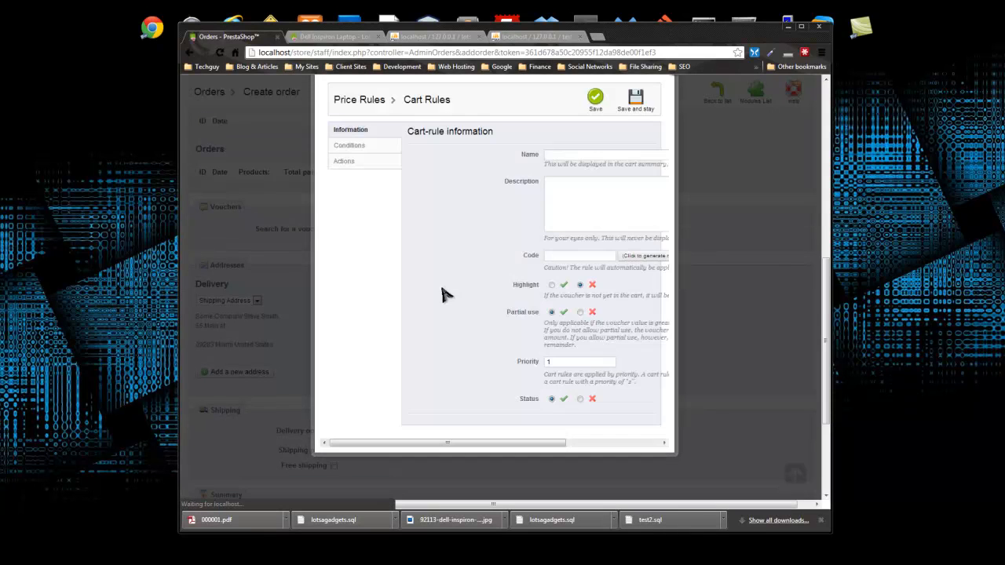
{"action": "left_click_drag", "start_coordinate": [481, 444], "coordinate": [559, 445]}
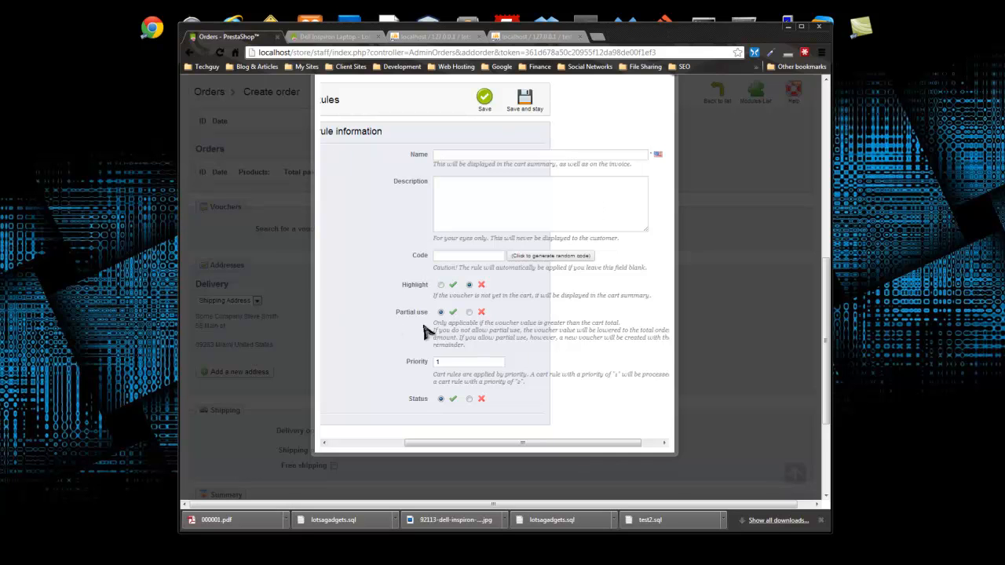
{"action": "scroll", "coordinate": [513, 291], "scroll_direction": "up", "scroll_amount": 3}
{"action": "scroll", "coordinate": [630, 276], "scroll_direction": "down", "scroll_amount": 2}
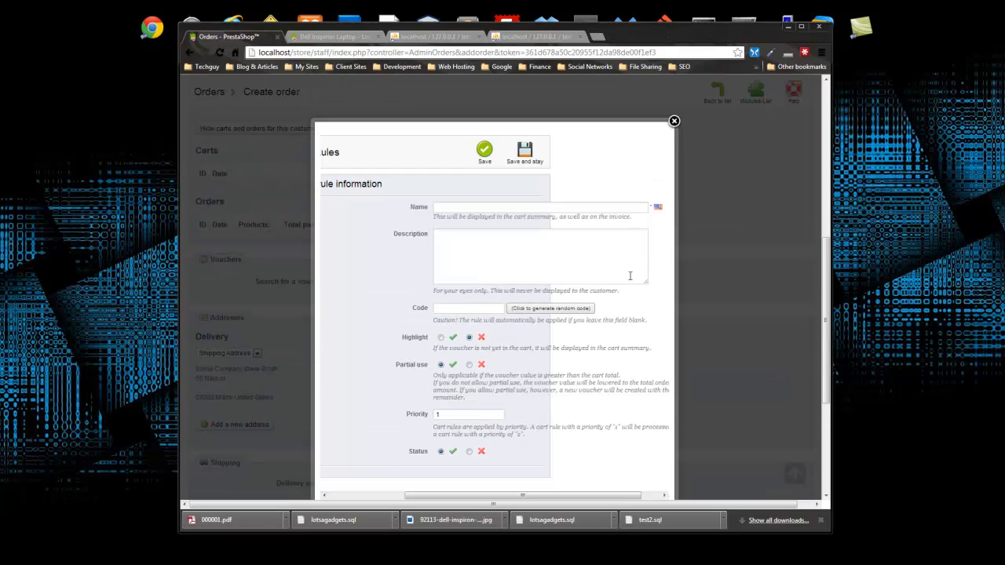
{"action": "left_click", "coordinate": [673, 122]}
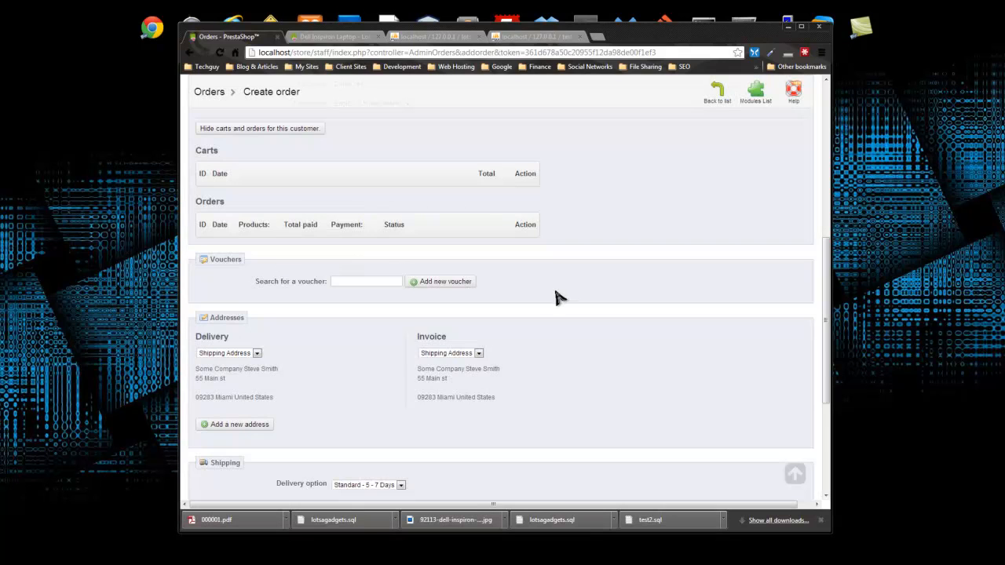
{"action": "scroll", "coordinate": [556, 299], "scroll_direction": "down", "scroll_amount": 2}
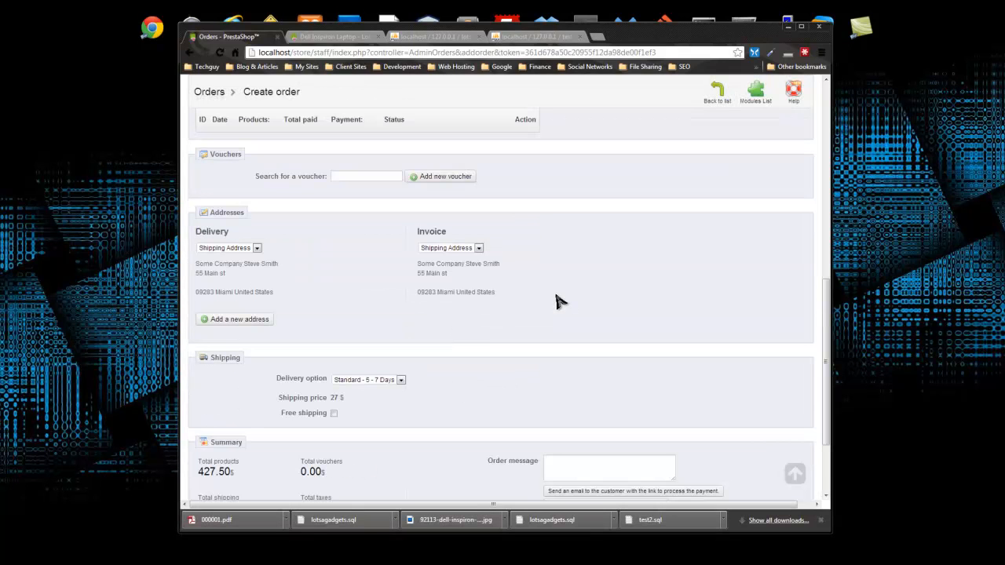
{"action": "left_click", "coordinate": [254, 250]}
{"action": "left_click", "coordinate": [348, 288]}
{"action": "left_click", "coordinate": [245, 250]}
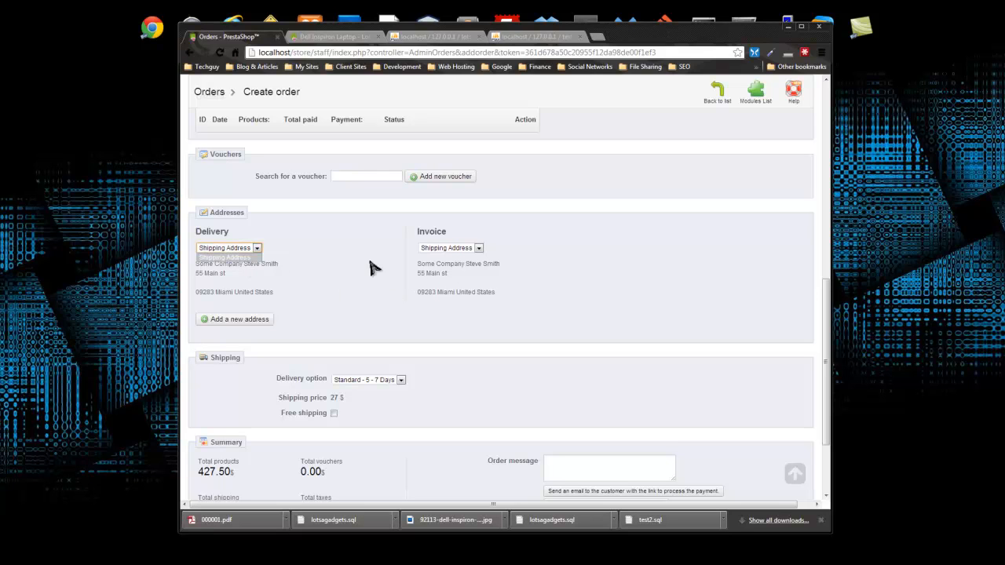
{"action": "left_click", "coordinate": [378, 321]}
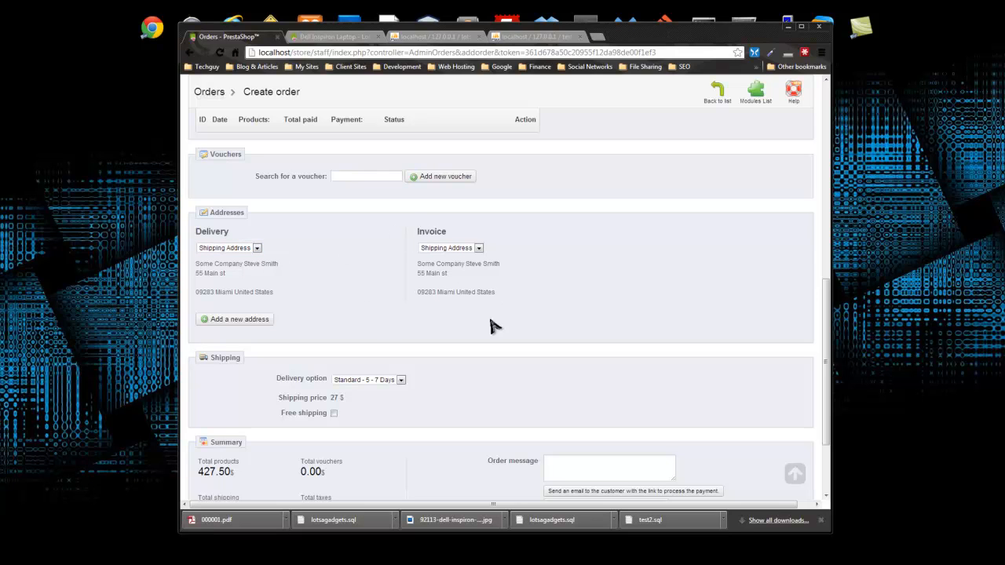
{"action": "scroll", "coordinate": [353, 285], "scroll_direction": "down", "scroll_amount": 3}
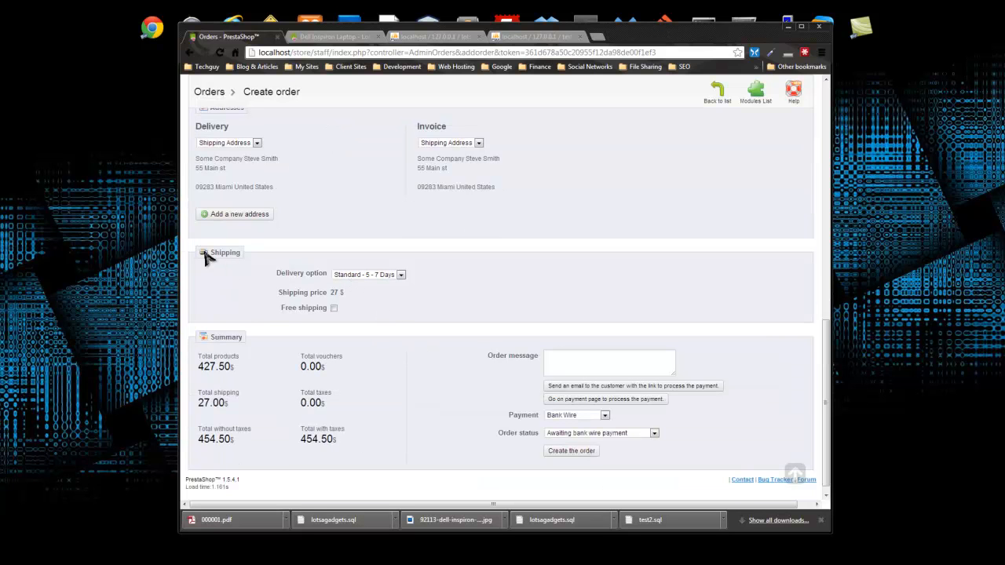
{"action": "scroll", "coordinate": [318, 239], "scroll_direction": "up", "scroll_amount": 3}
- Start a new address, entering the customer's identification number and the alias Billing Address
{"action": "left_click", "coordinate": [259, 373]}
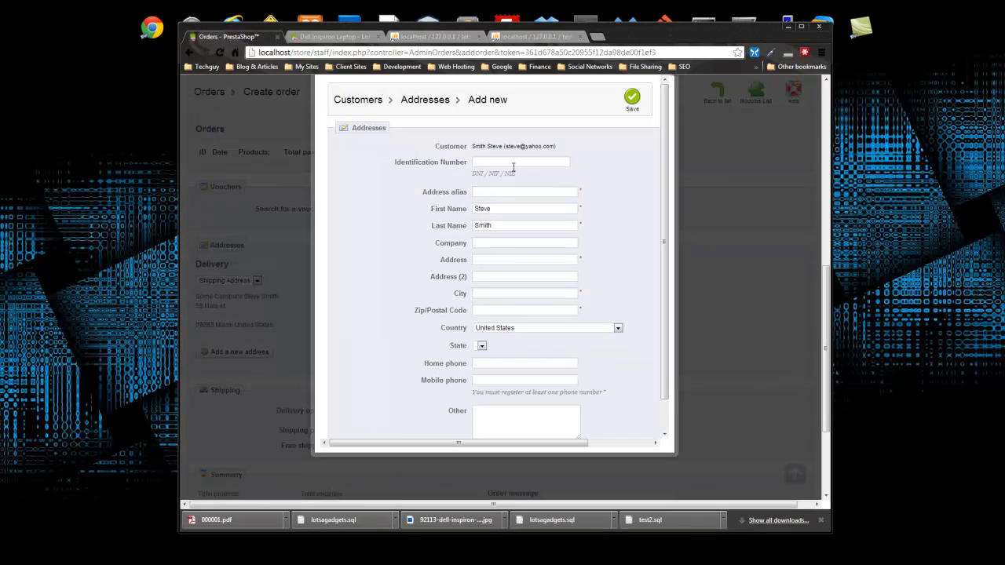
{"action": "left_click", "coordinate": [526, 162]}
{"action": "left_click", "coordinate": [504, 193]}
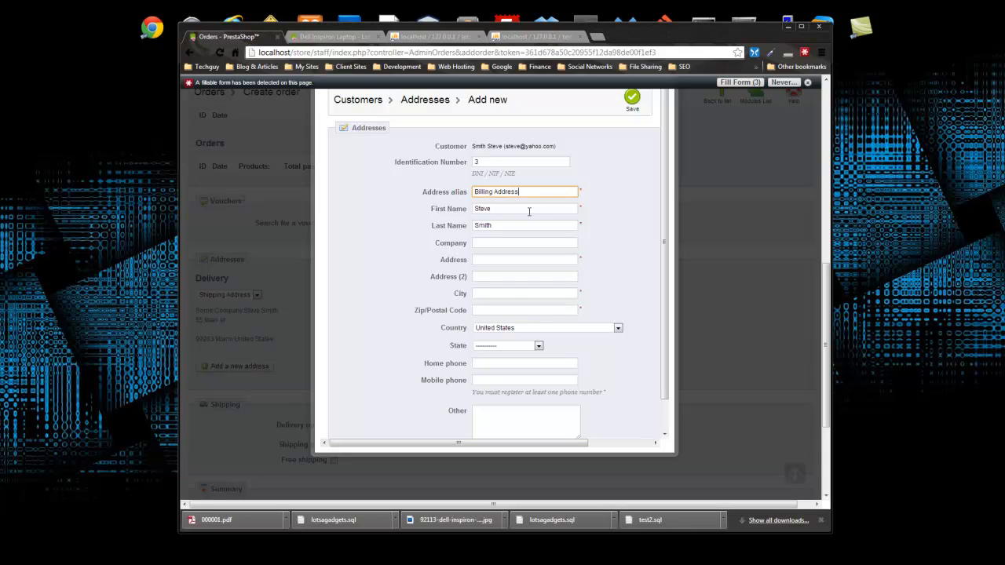
{"action": "scroll", "coordinate": [512, 246], "scroll_direction": "down", "scroll_amount": 1}
- Fill in the company name and street address from the suggestions
{"action": "left_click", "coordinate": [509, 209]}
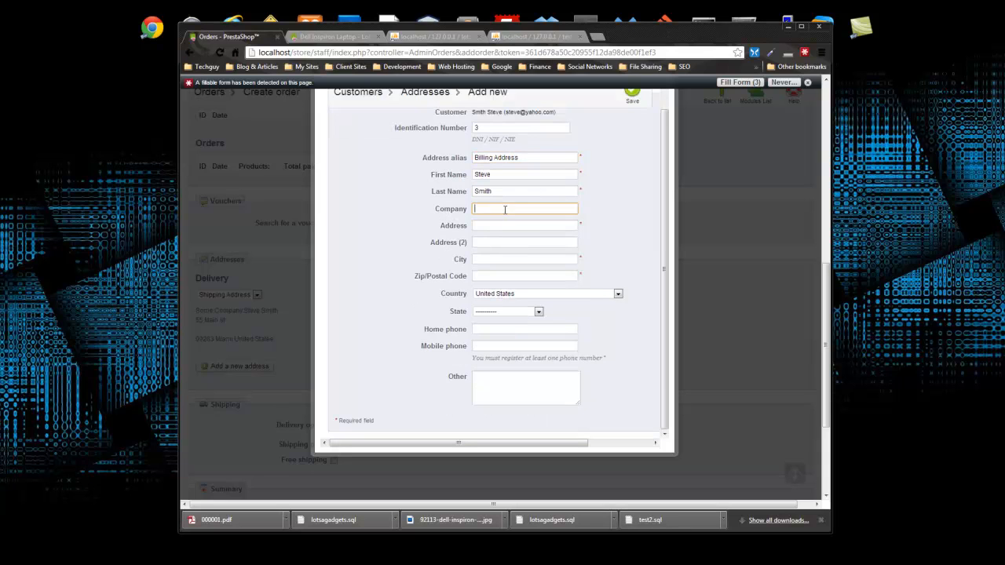
{"action": "type", "text": "S"}
{"action": "left_click", "coordinate": [499, 218]}
{"action": "left_click", "coordinate": [504, 227]}
{"action": "type", "text": "5"}
{"action": "left_click", "coordinate": [508, 240]}
- Fill in the city and zip code from the suggested entries
{"action": "left_click", "coordinate": [497, 260]}
{"action": "type", "text": "M"}
{"action": "left_click", "coordinate": [503, 270]}
{"action": "left_click", "coordinate": [498, 275]}
{"action": "type", "text": "0"}
{"action": "left_click", "coordinate": [494, 289]}
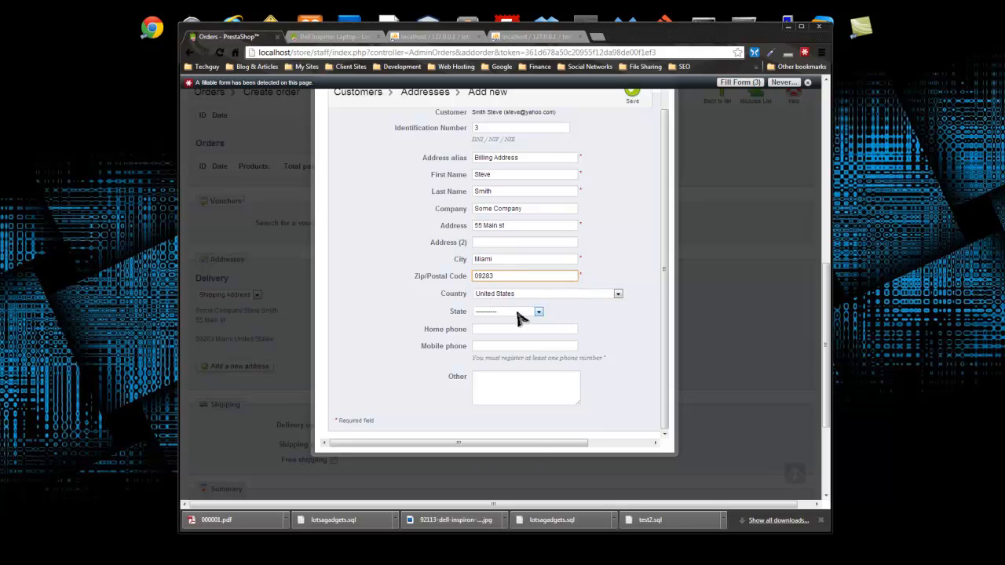
- Set the state to Florida and save the new address
{"action": "left_click", "coordinate": [522, 313]}
{"action": "scroll", "coordinate": [541, 348], "scroll_direction": "down", "scroll_amount": 1}
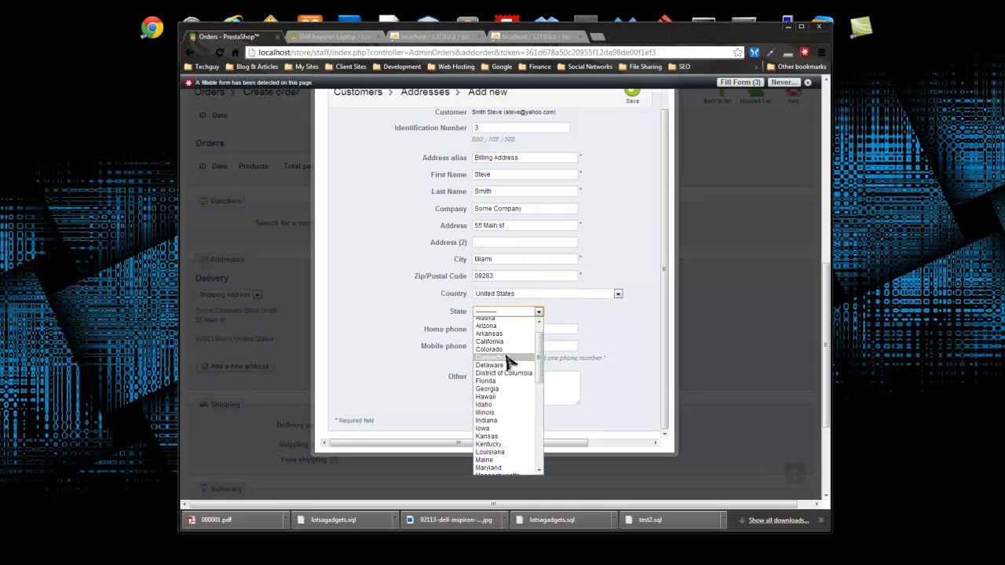
{"action": "left_click", "coordinate": [487, 382]}
{"action": "left_click_drag", "start_coordinate": [513, 226], "coordinate": [461, 229]}
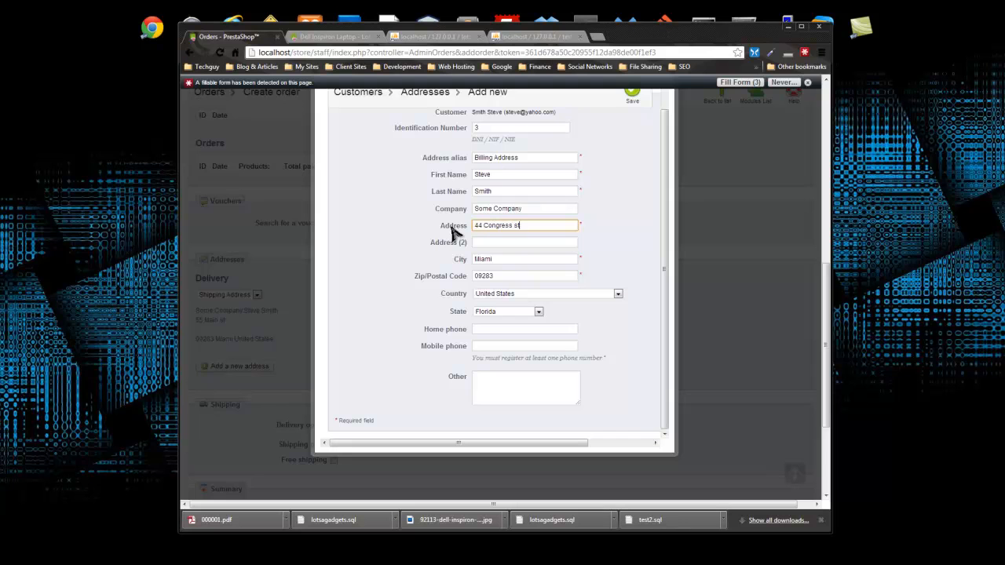
{"action": "scroll", "coordinate": [407, 316], "scroll_direction": "down", "scroll_amount": 2}
{"action": "left_click", "coordinate": [554, 288]}
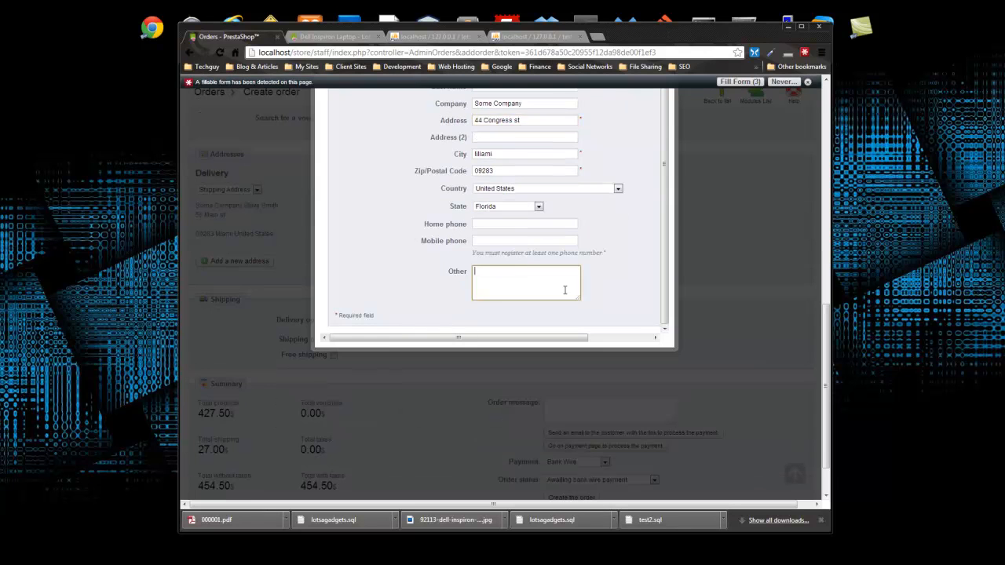
{"action": "scroll", "coordinate": [605, 294], "scroll_direction": "up", "scroll_amount": 4}
{"action": "left_click", "coordinate": [632, 153]}
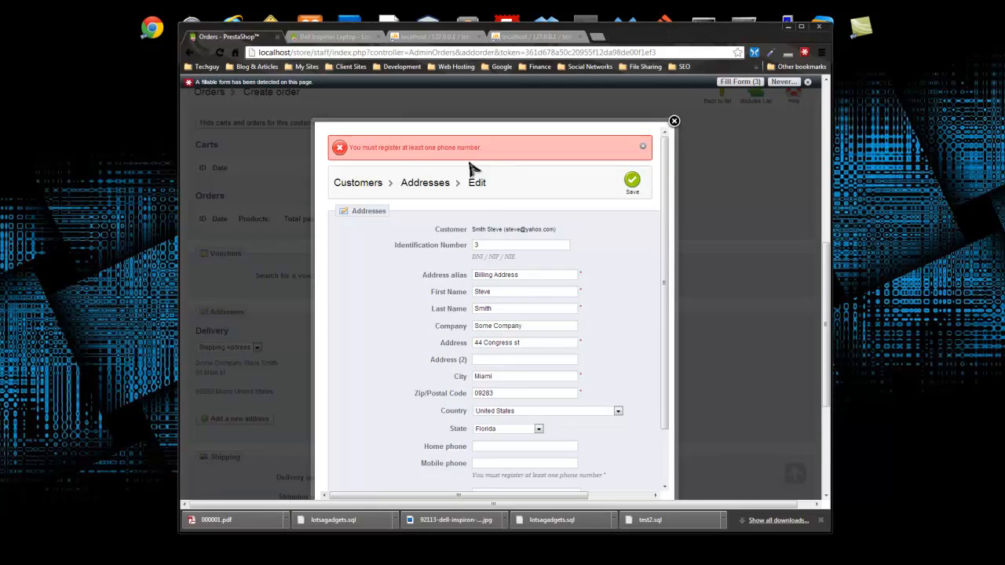
- Add the customer's home phone number after the missing-phone error
{"action": "scroll", "coordinate": [487, 259], "scroll_direction": "down", "scroll_amount": 3}
{"action": "left_click", "coordinate": [514, 227]}
{"action": "type", "text": "5"}
{"action": "left_click", "coordinate": [548, 238]}
{"action": "scroll", "coordinate": [547, 238], "scroll_direction": "up", "scroll_amount": 5}
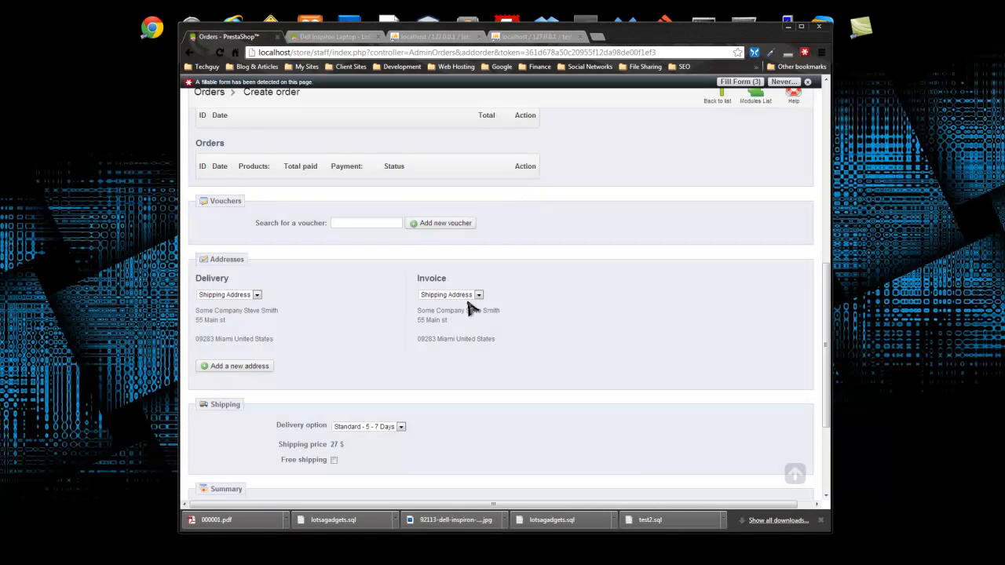
- Invoice the order to the Billing Address and keep Standard 5-7 Days delivery
{"action": "left_click", "coordinate": [480, 296]}
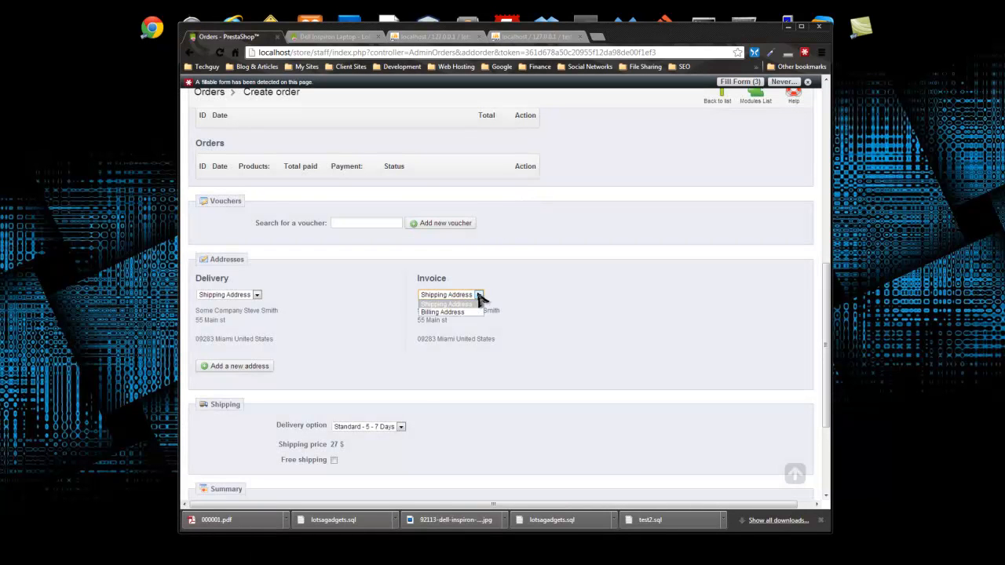
{"action": "left_click", "coordinate": [469, 312]}
{"action": "scroll", "coordinate": [304, 380], "scroll_direction": "down", "scroll_amount": 1}
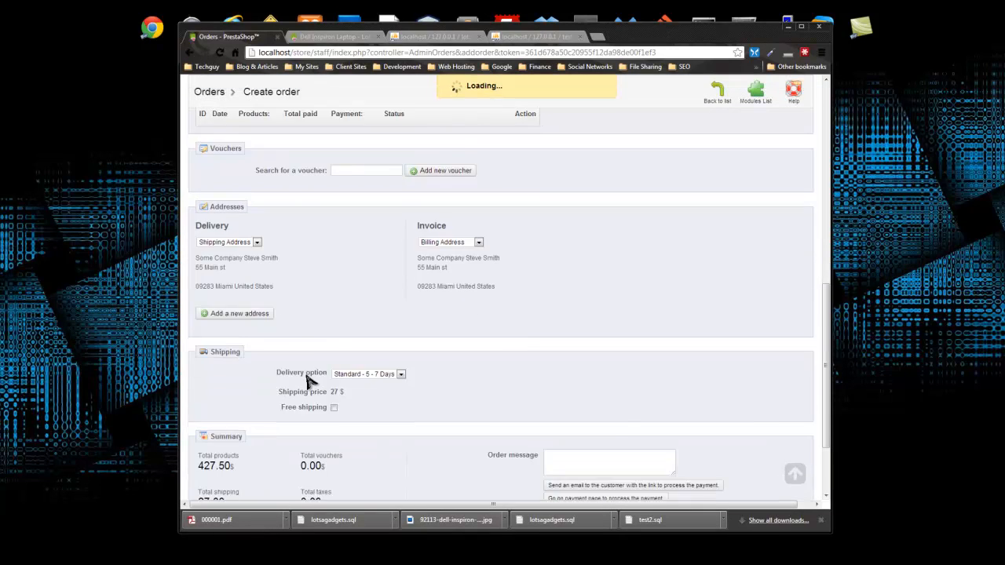
{"action": "scroll", "coordinate": [305, 381], "scroll_direction": "down", "scroll_amount": 2}
{"action": "left_click", "coordinate": [395, 269]}
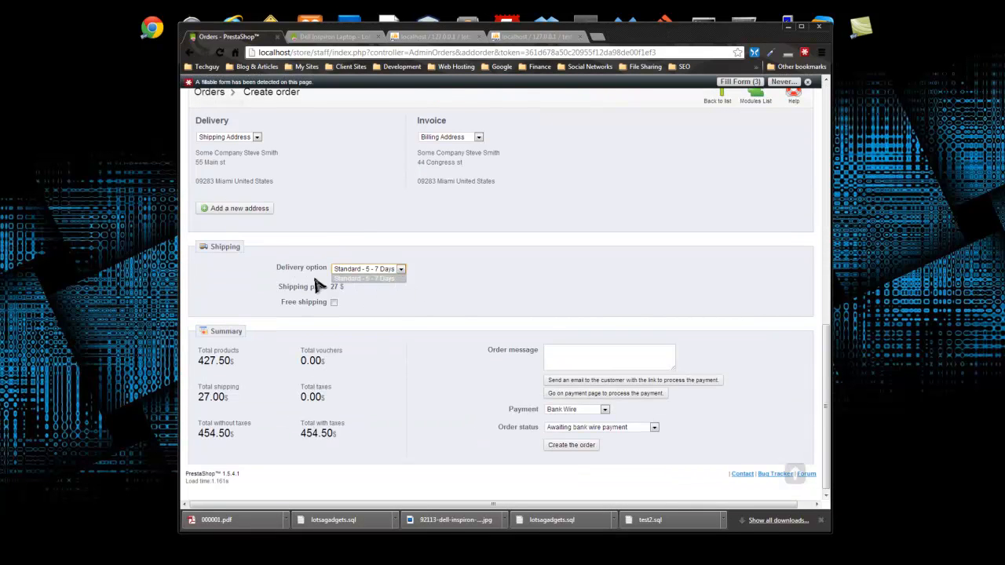
{"action": "left_click", "coordinate": [395, 308]}
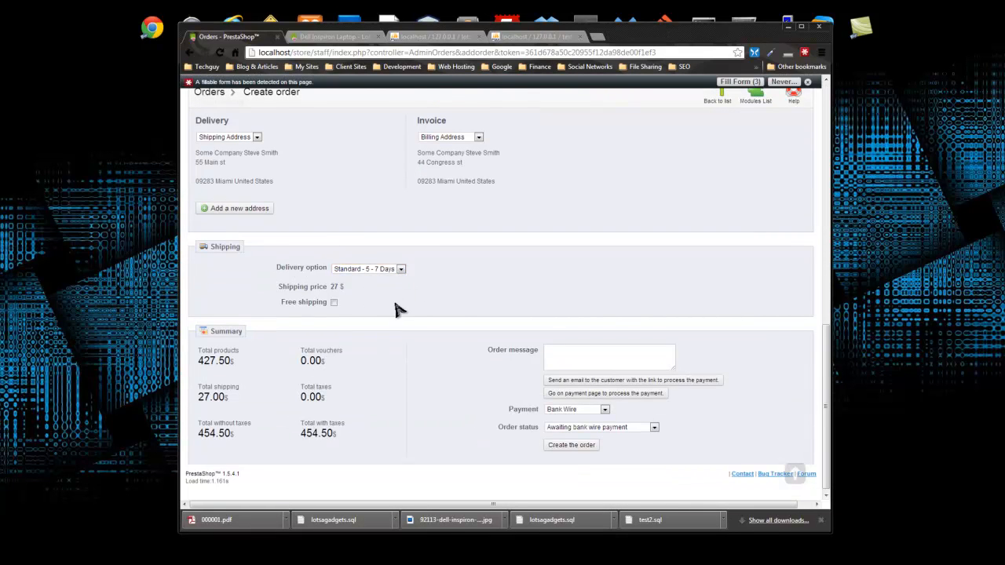
{"action": "left_click", "coordinate": [333, 303]}
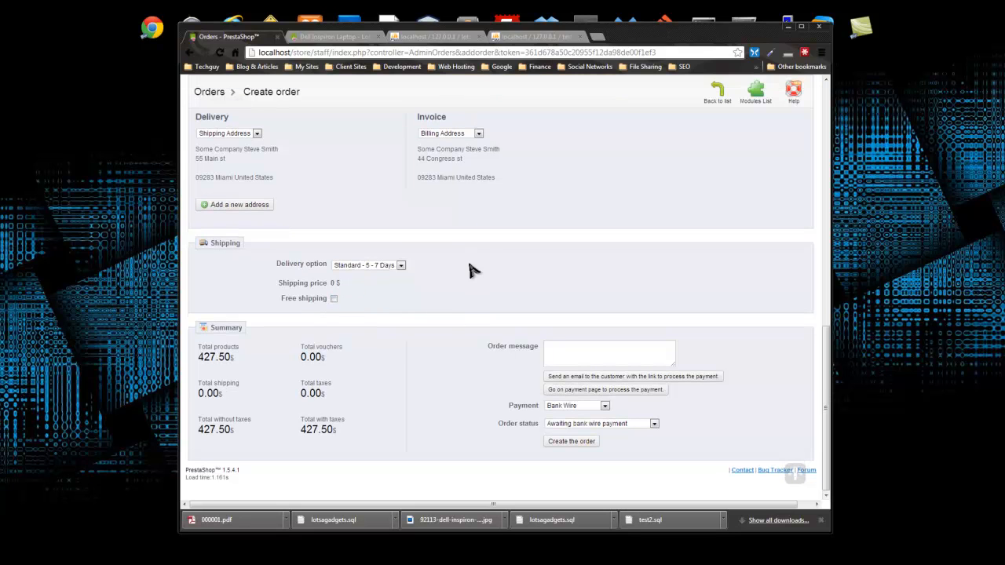
{"action": "double_click", "coordinate": [233, 399]}
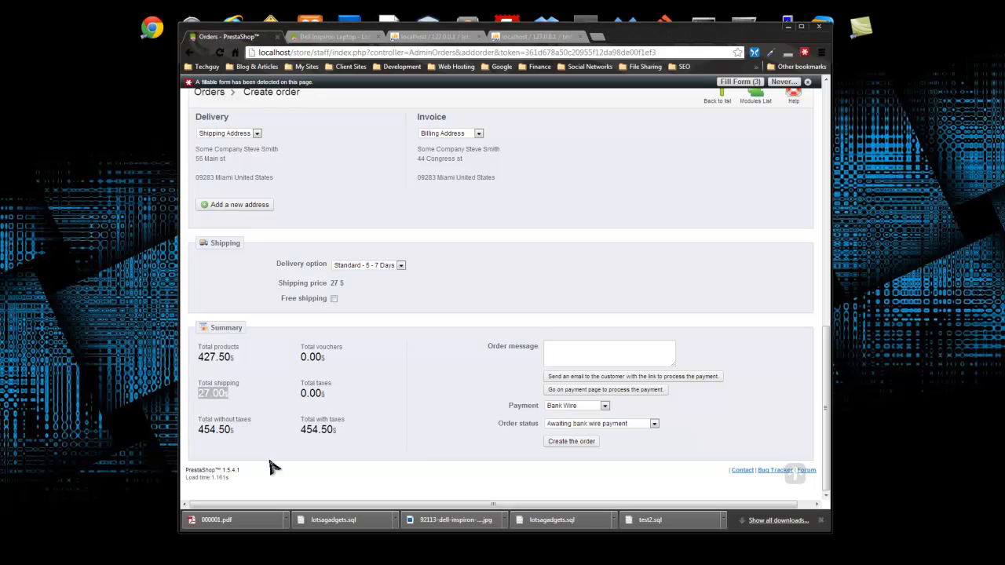
- Choose PayPal payment with Payment accepted status and create the order
{"action": "left_click", "coordinate": [605, 406]}
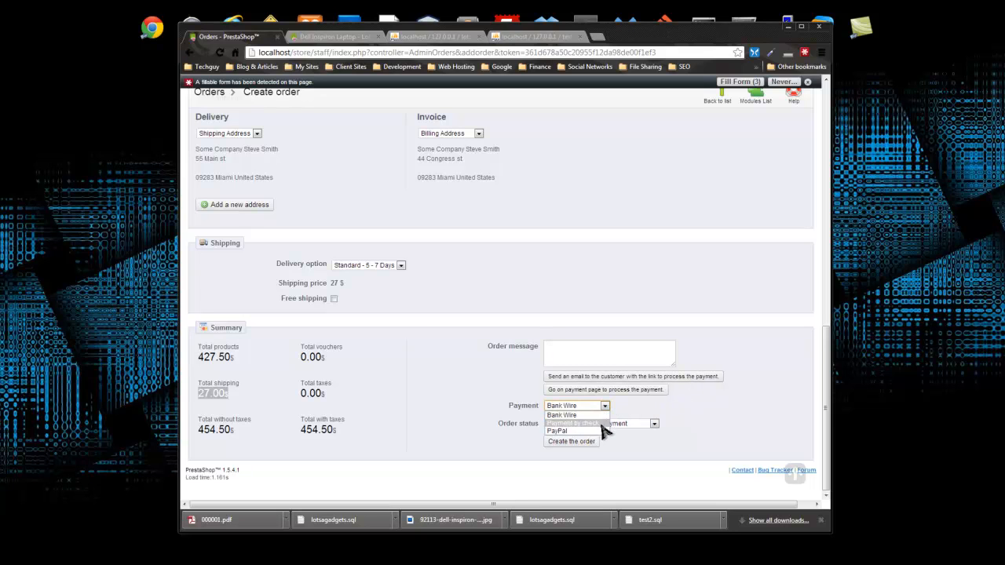
{"action": "left_click", "coordinate": [585, 432]}
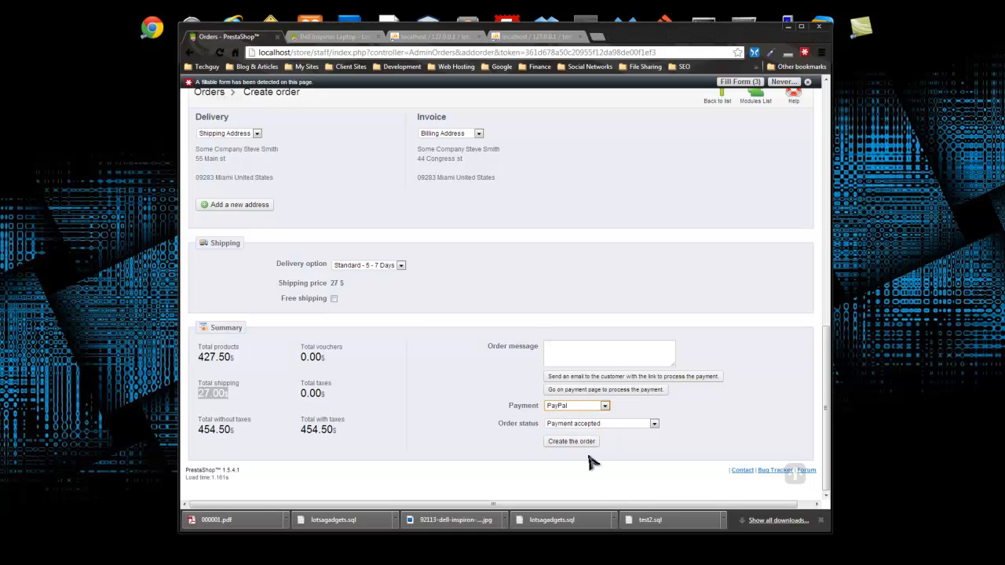
{"action": "left_click", "coordinate": [653, 423]}
{"action": "left_click", "coordinate": [715, 418]}
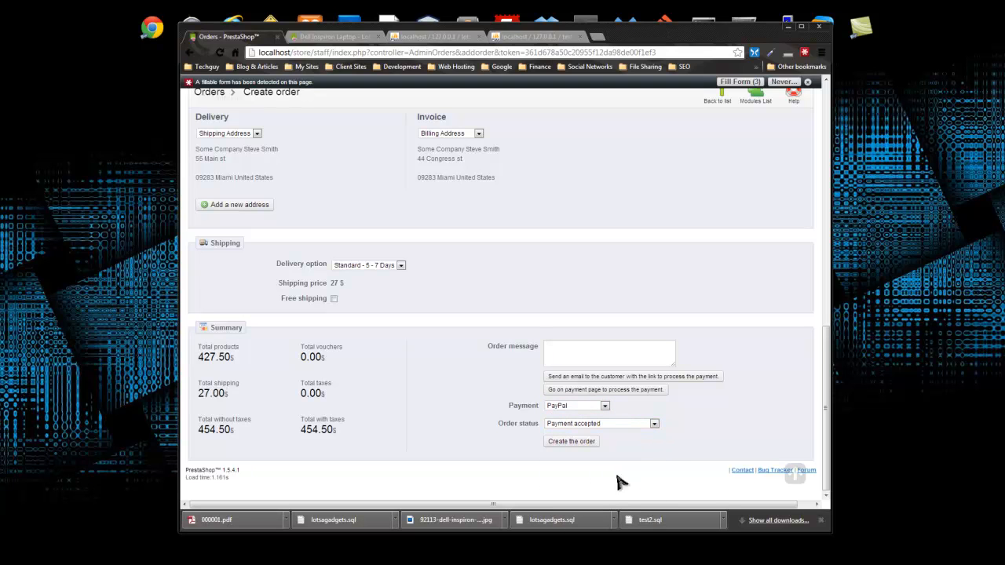
{"action": "left_click", "coordinate": [574, 443]}
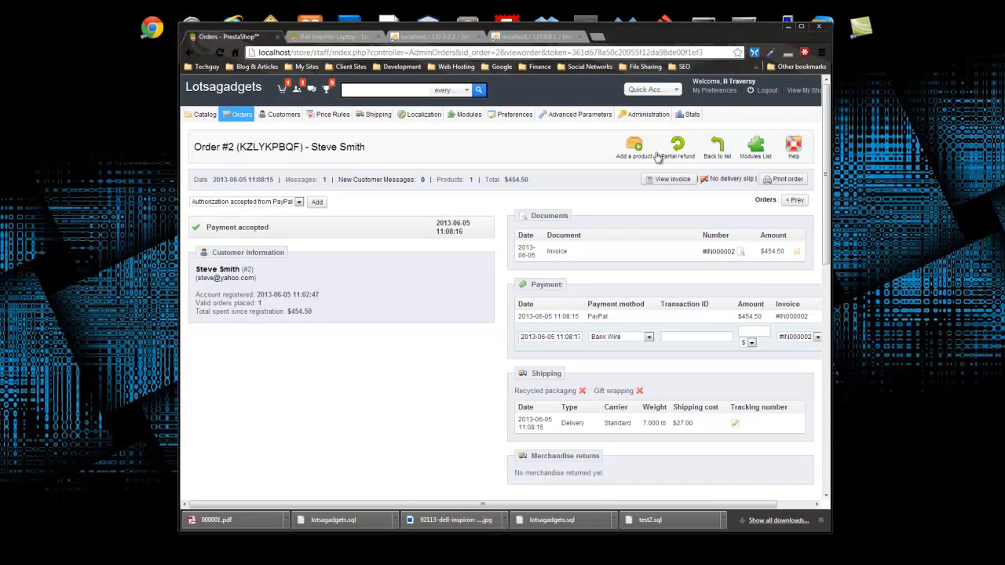
- Scroll through the order's addresses, products, $454.50 totals and messages, ending back at the top
{"action": "scroll", "coordinate": [296, 228], "scroll_direction": "down", "scroll_amount": 2}
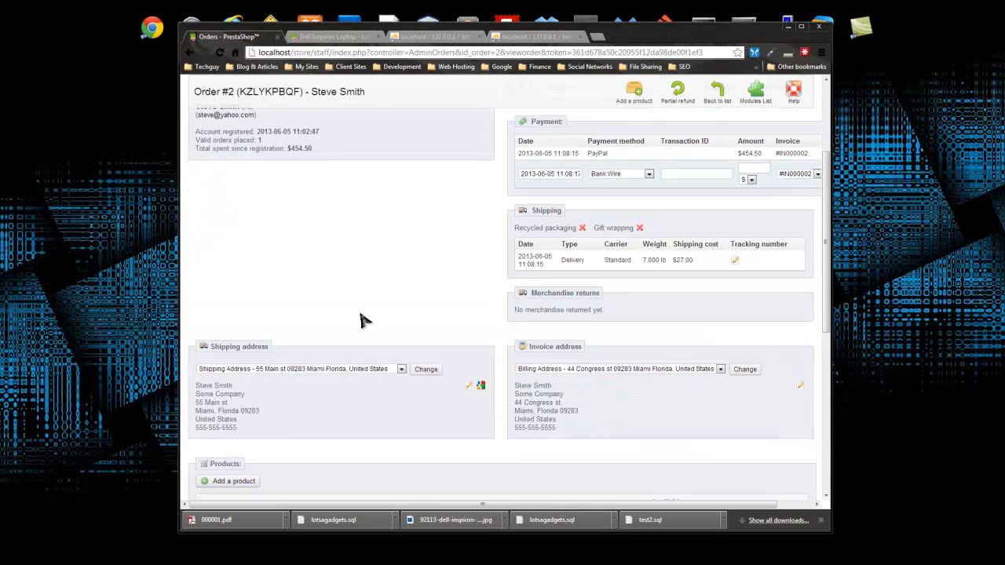
{"action": "scroll", "coordinate": [353, 313], "scroll_direction": "down", "scroll_amount": 2}
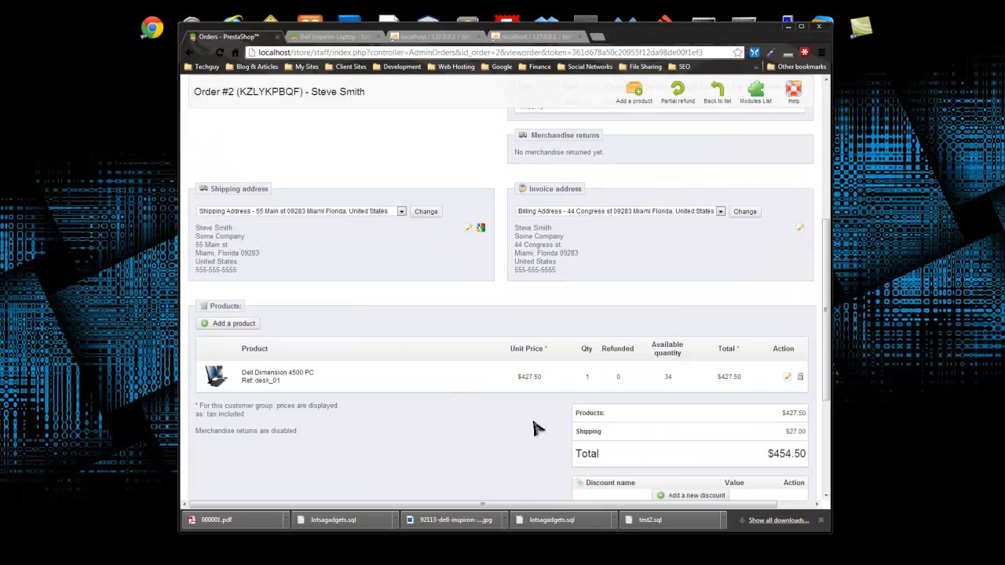
{"action": "scroll", "coordinate": [492, 417], "scroll_direction": "up", "scroll_amount": 4}
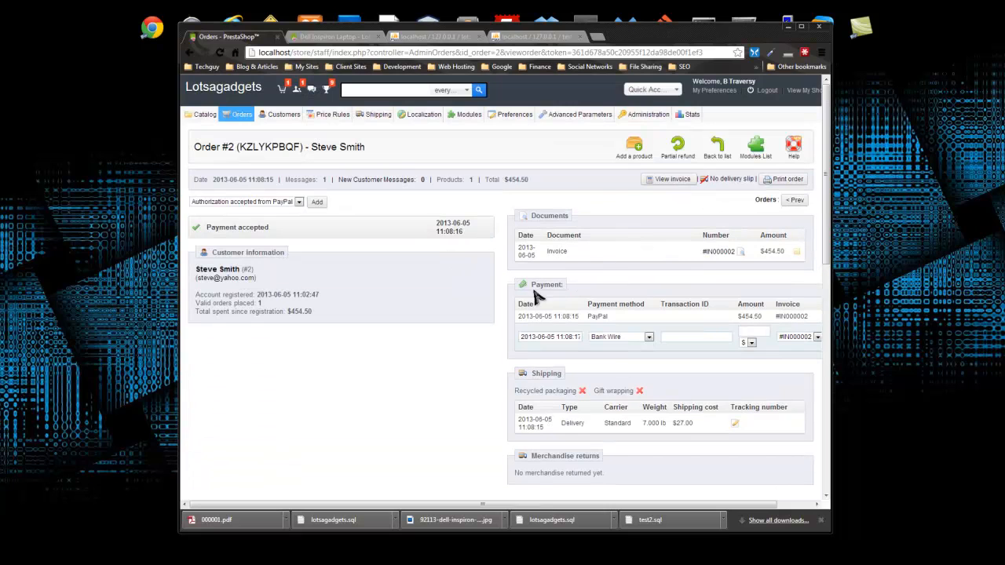
{"action": "scroll", "coordinate": [495, 428], "scroll_direction": "down", "scroll_amount": 1}
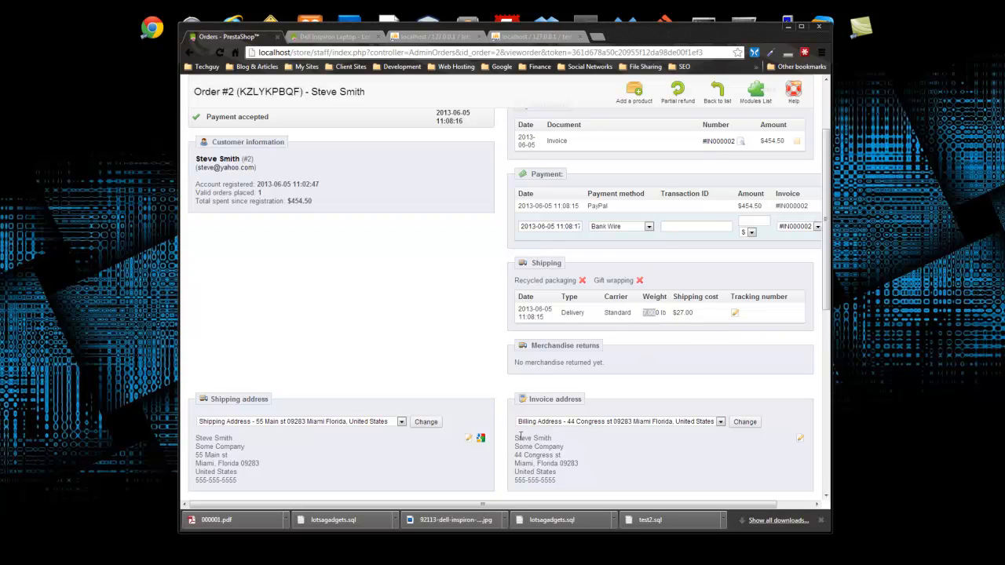
{"action": "scroll", "coordinate": [416, 348], "scroll_direction": "down", "scroll_amount": 3}
{"action": "scroll", "coordinate": [418, 348], "scroll_direction": "up", "scroll_amount": 1}
{"action": "scroll", "coordinate": [419, 353], "scroll_direction": "down", "scroll_amount": 4}
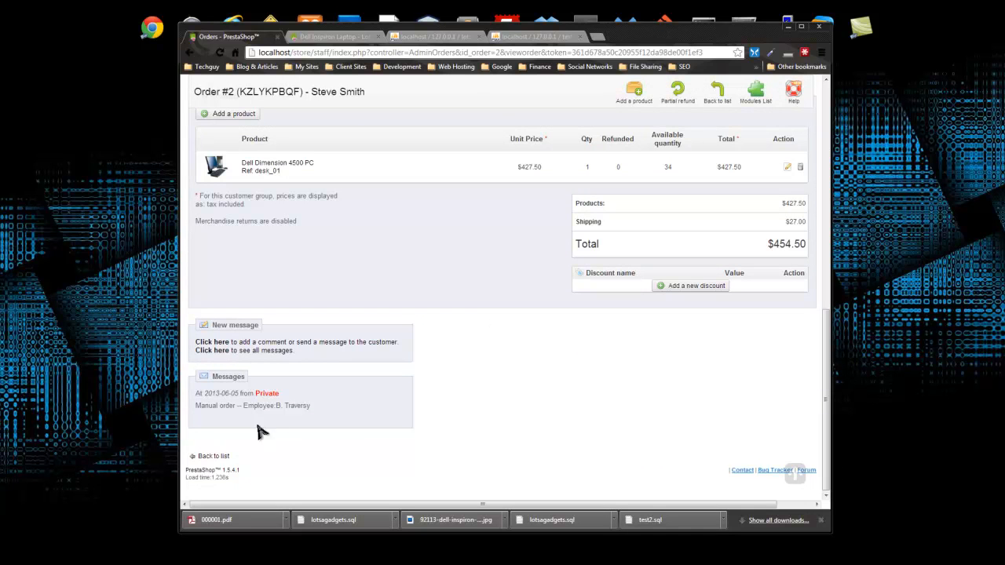
{"action": "scroll", "coordinate": [475, 399], "scroll_direction": "up", "scroll_amount": 5}
{"action": "scroll", "coordinate": [485, 400], "scroll_direction": "up", "scroll_amount": 2}
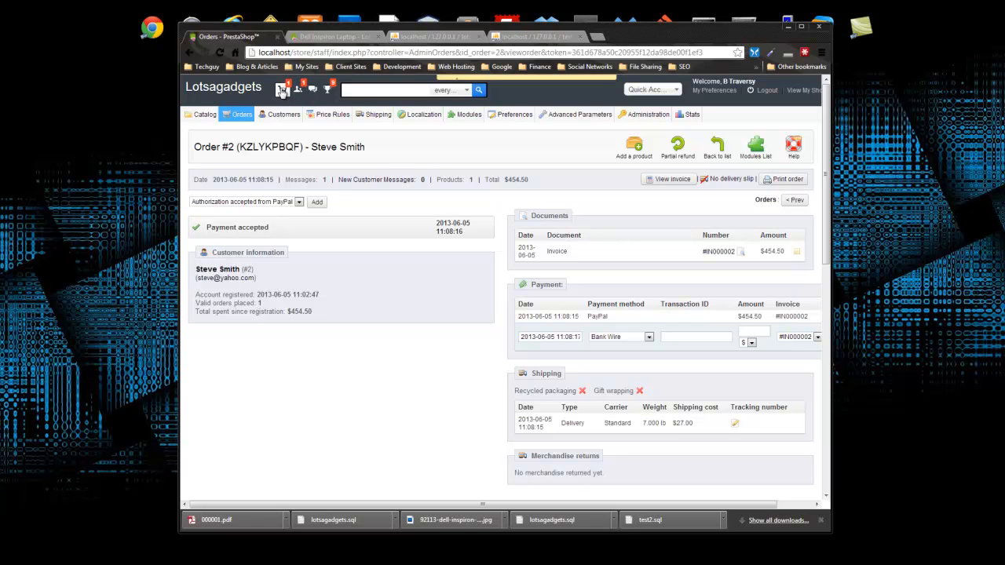
{"action": "left_click", "coordinate": [282, 91]}
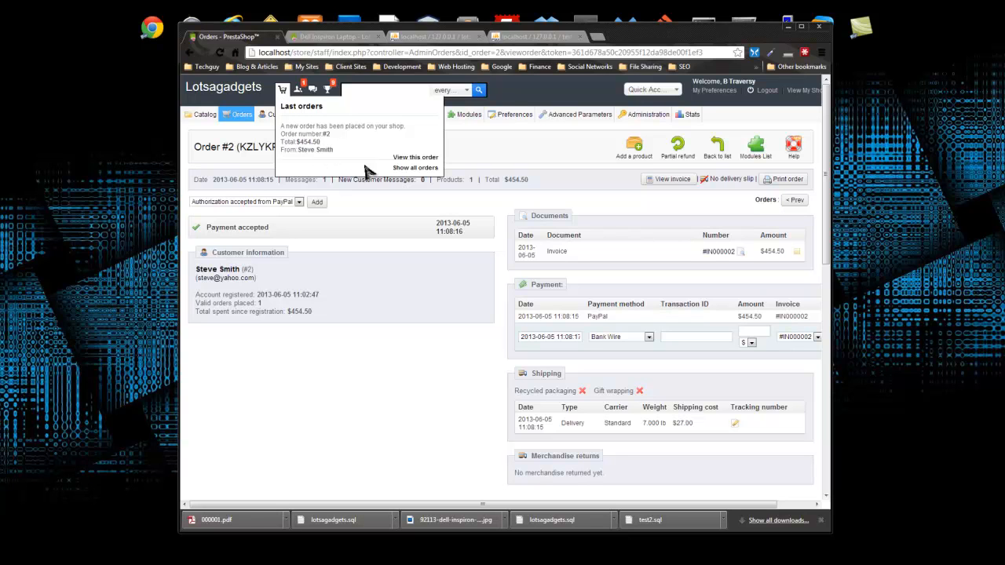
{"action": "left_click", "coordinate": [414, 157]}
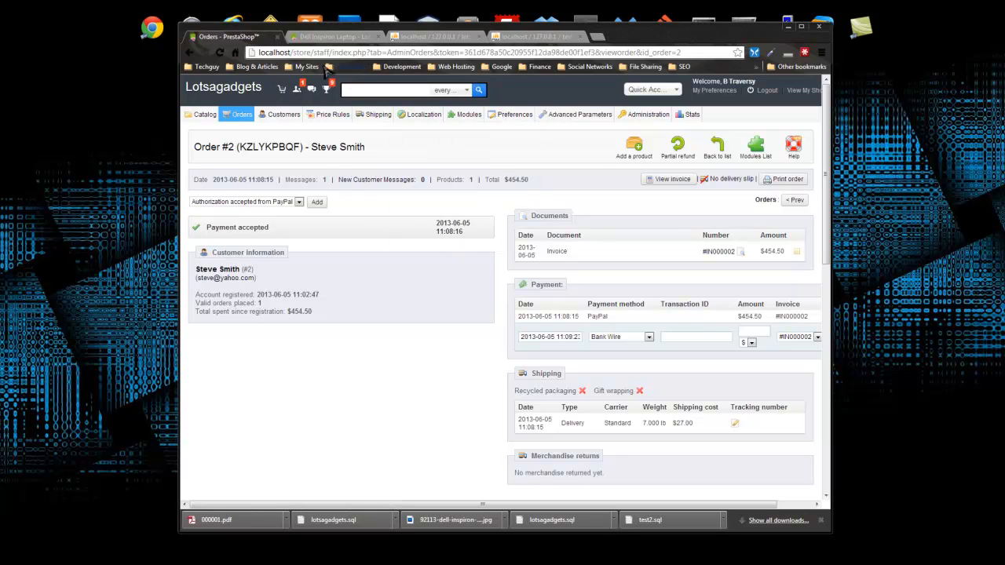
{"action": "mouse_move", "coordinate": [283, 115]}
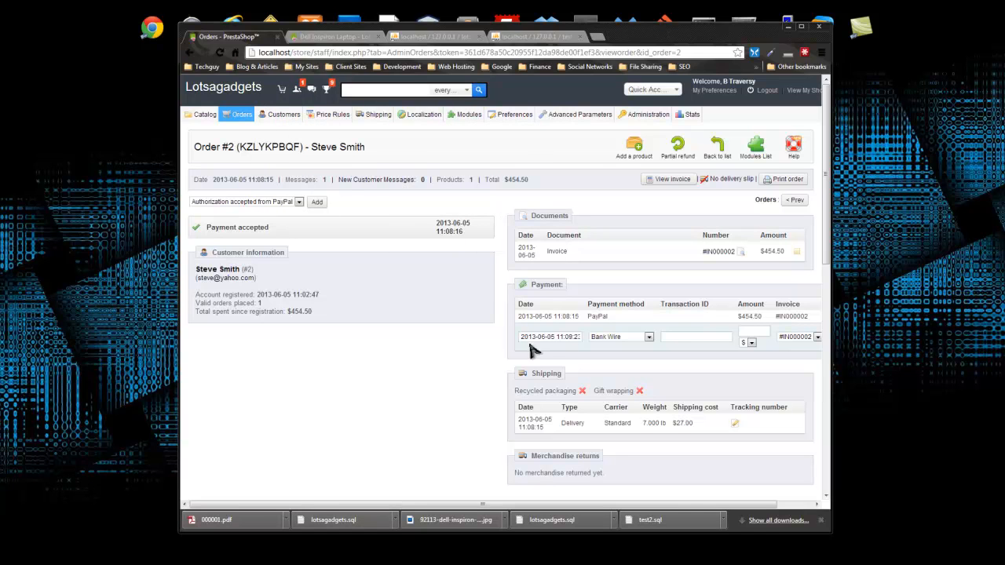